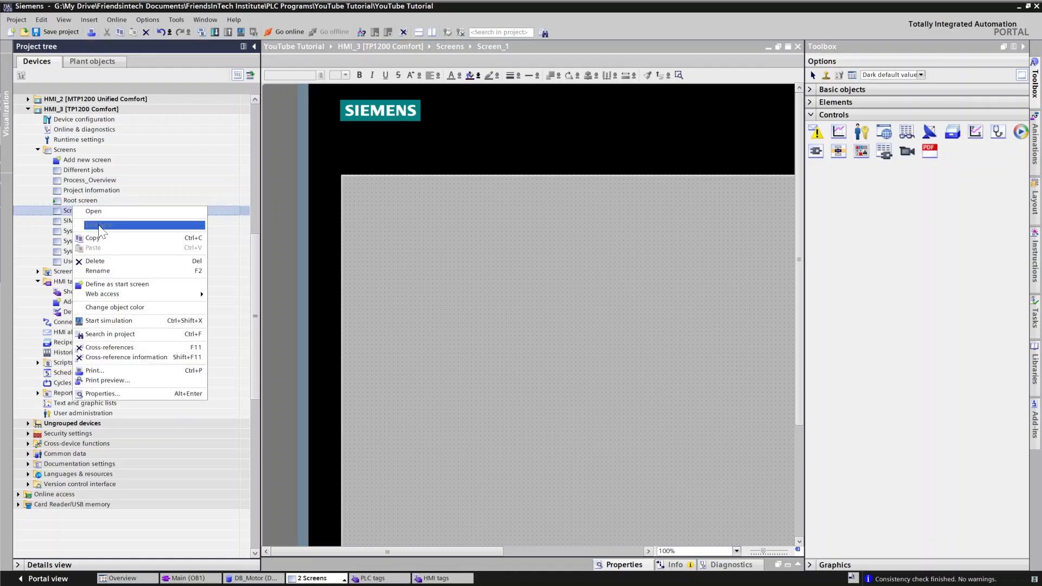
Step: Rename the HMI_3 screen Screen_1 to Motor_control
click(97, 270)
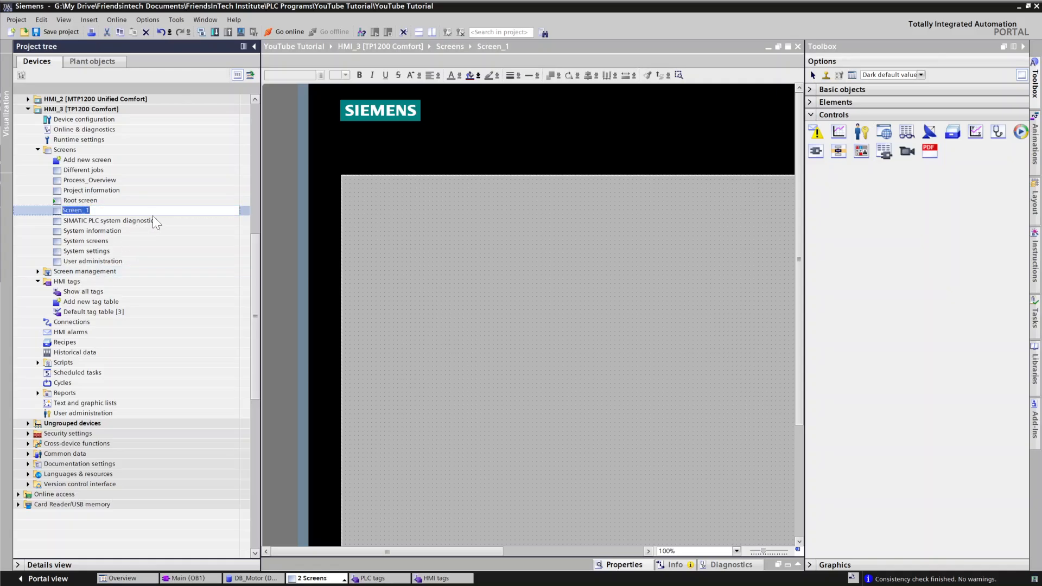
key(BackSpace)
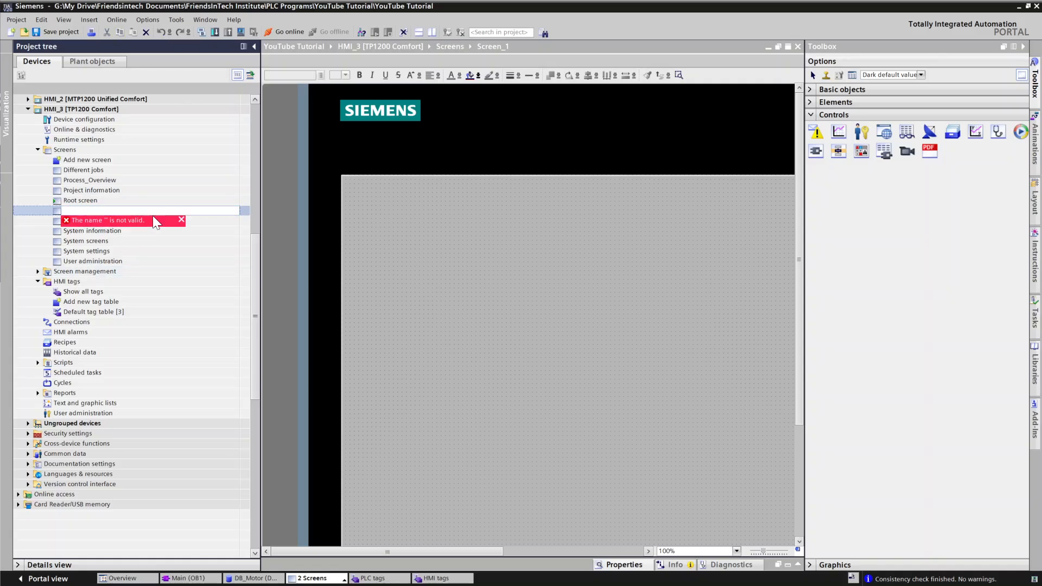
text(Motor_control)
key(Return)
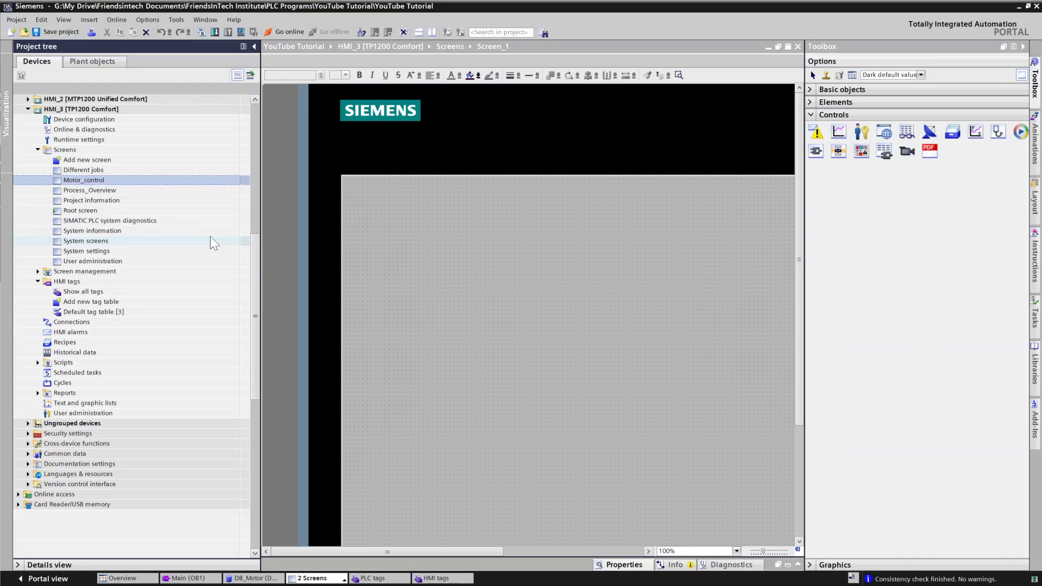
Step: Add a new PLC data type under PLC_4's PLC data types
click(210, 238)
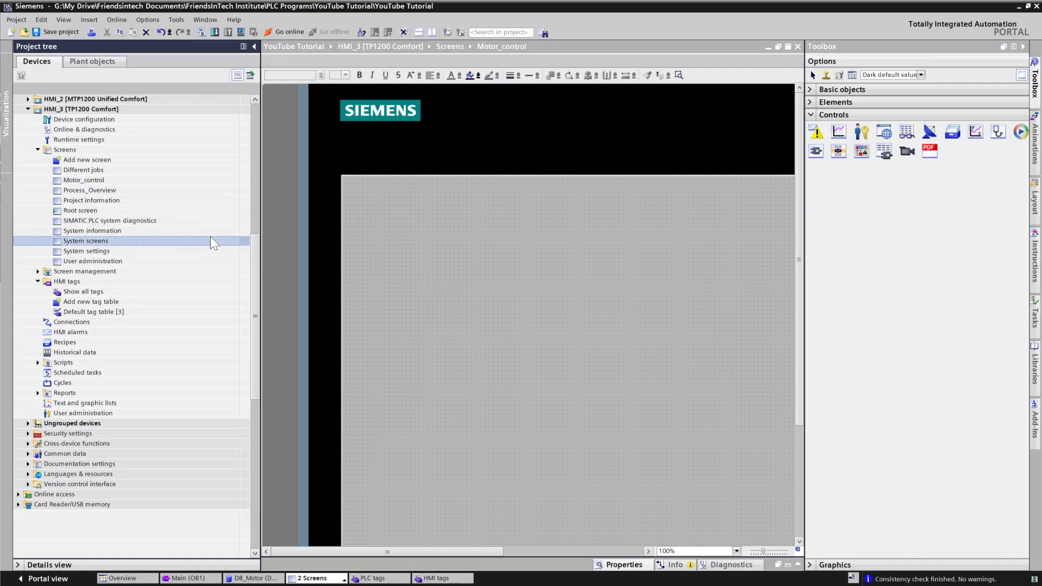
click(572, 274)
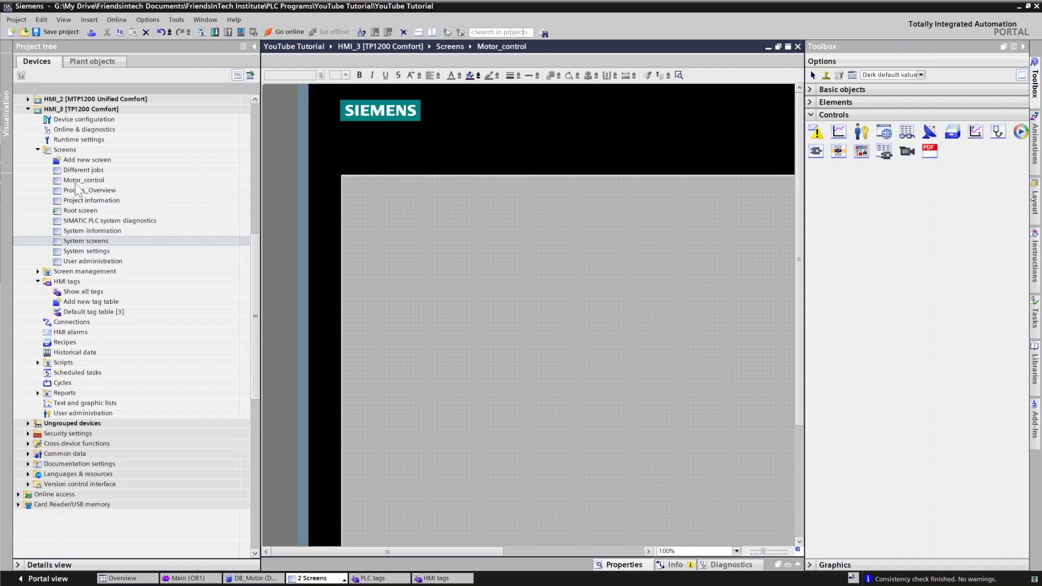
click(35, 150)
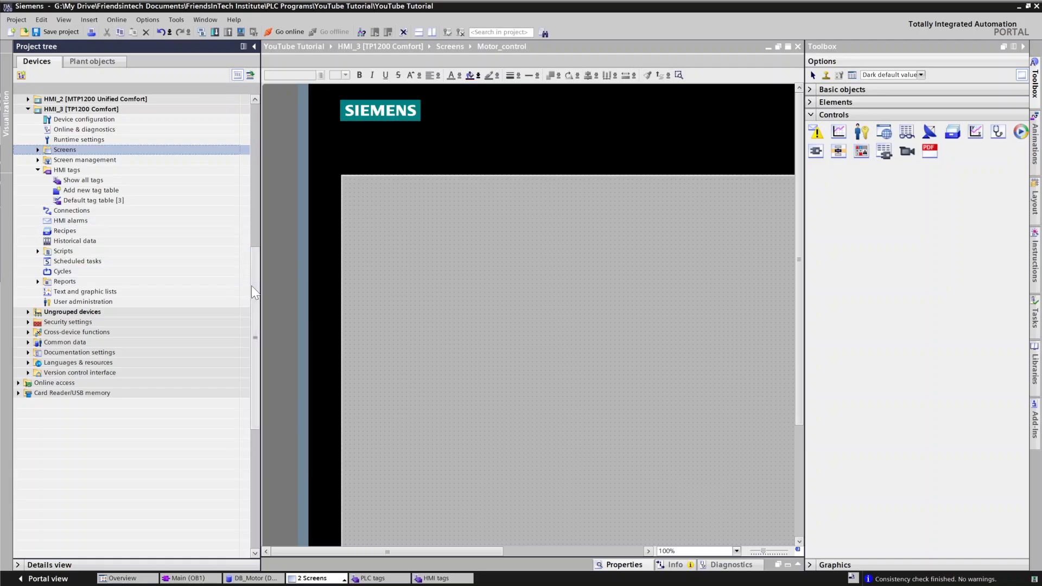
drag(259, 280, 252, 135)
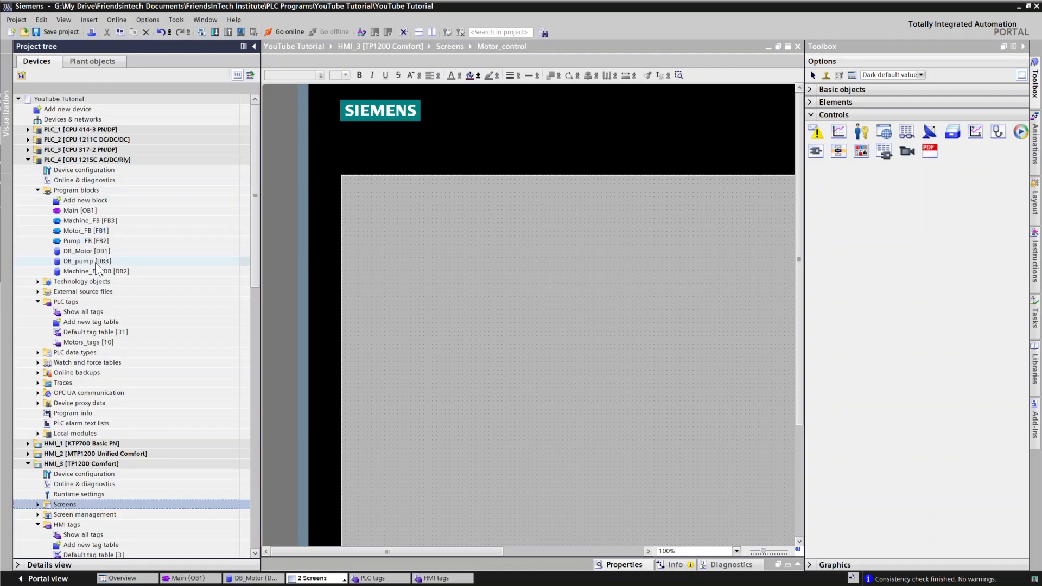
click(38, 302)
click(37, 311)
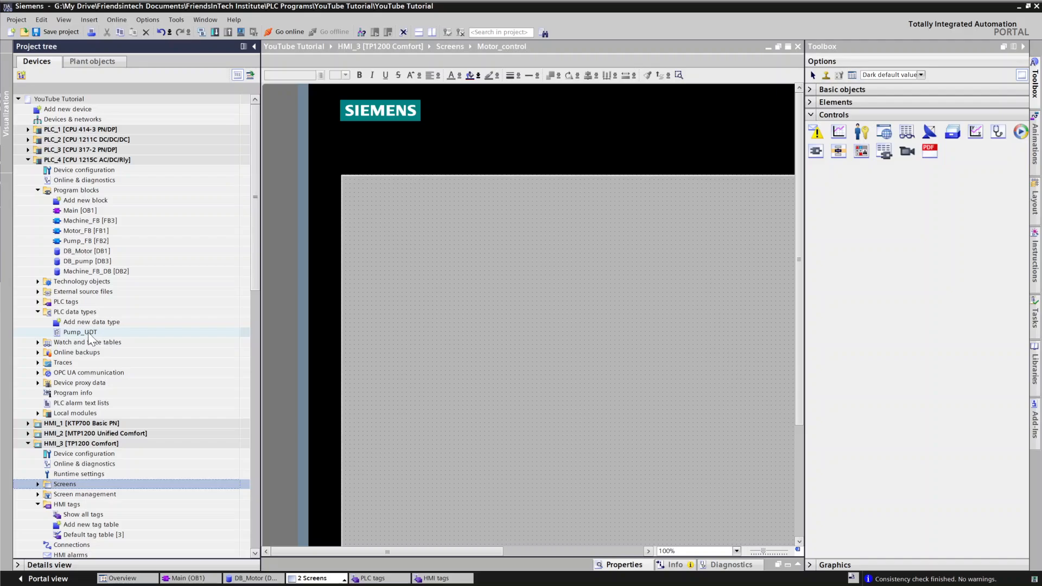
click(84, 322)
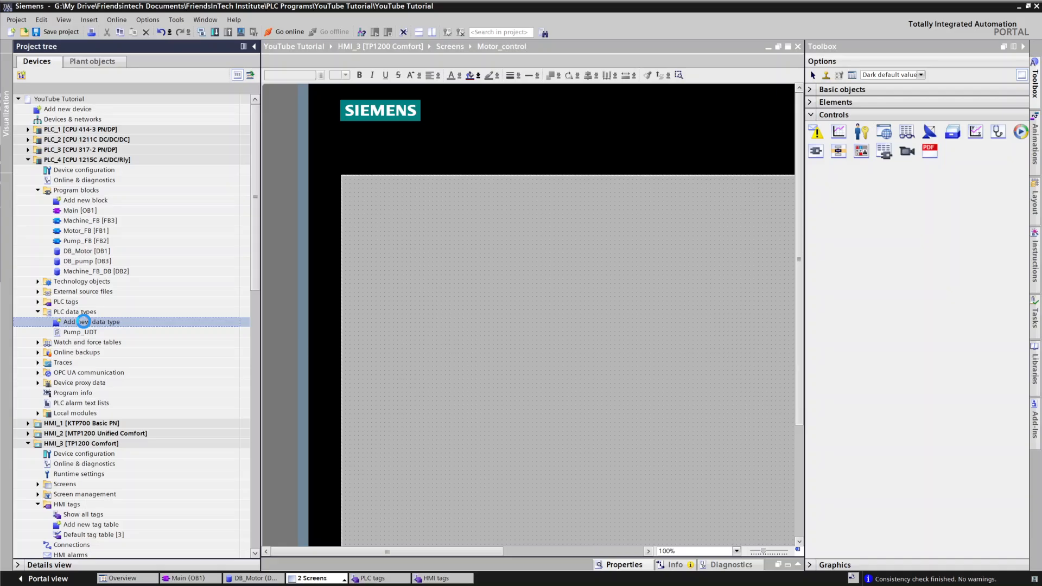
double_click(84, 321)
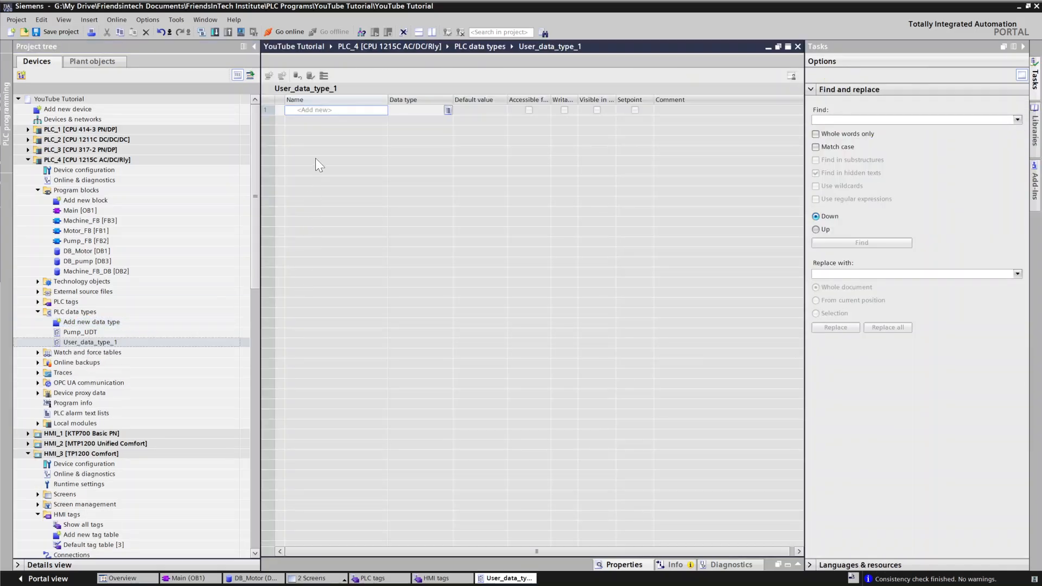
click(324, 110)
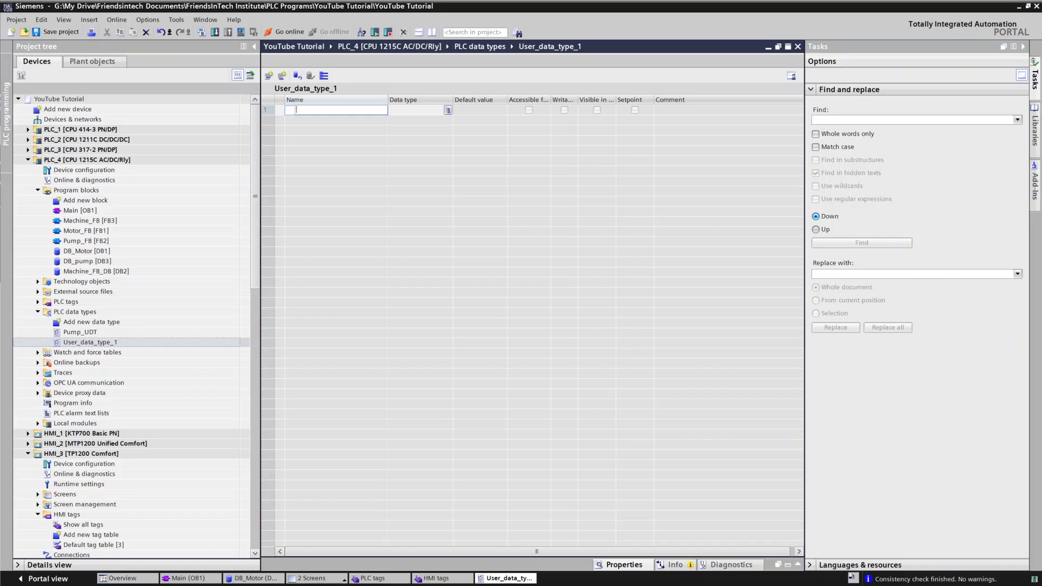
text(UDT)
key(BackSpace)
key(BackSpace)
key(BackSpace)
key(BackSpace)
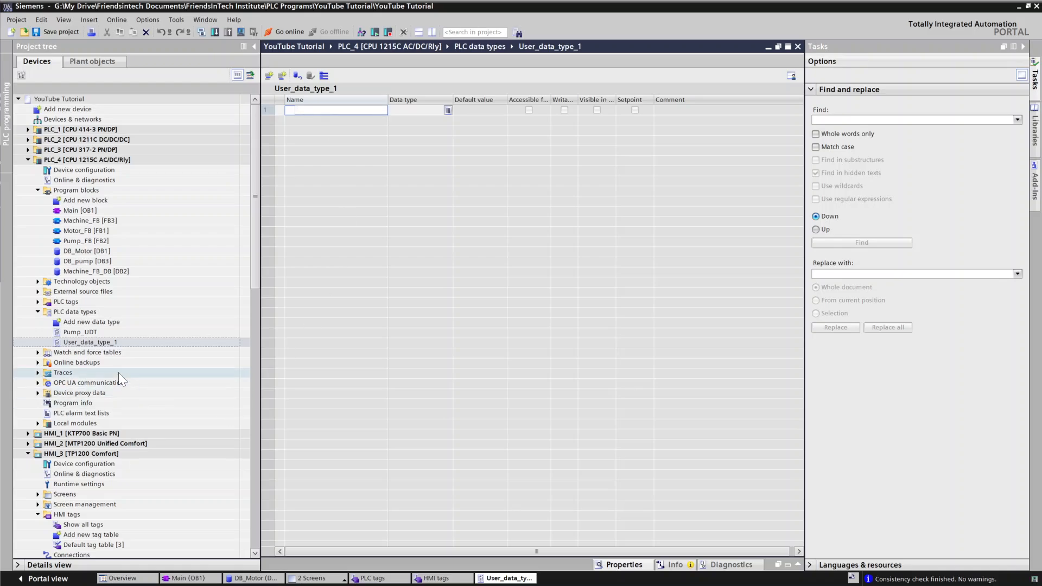
Step: Rename the new data type User_data_type_1 to UDT_Motor
right_click(106, 340)
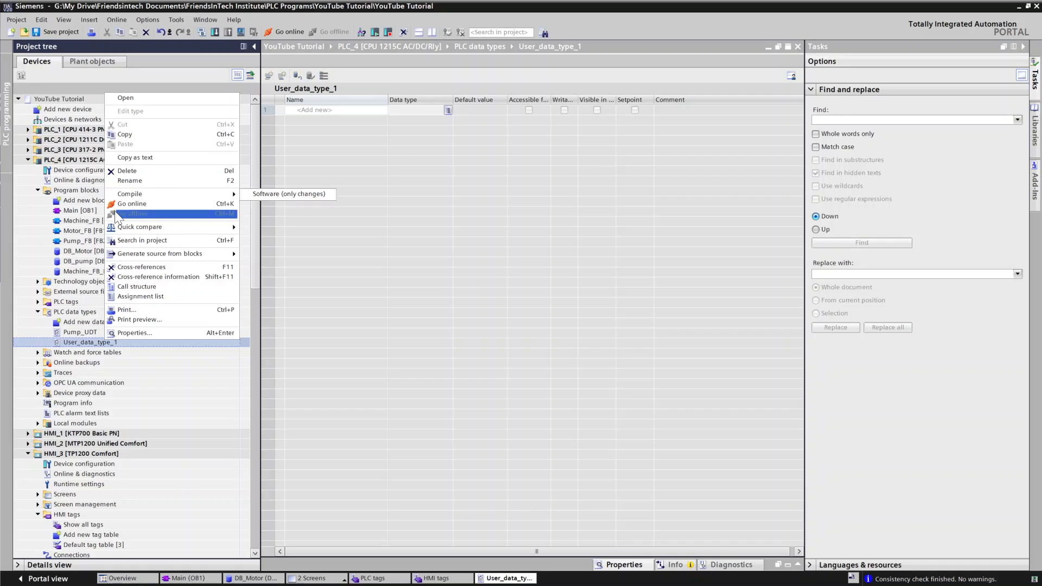
click(136, 180)
key(BackSpace)
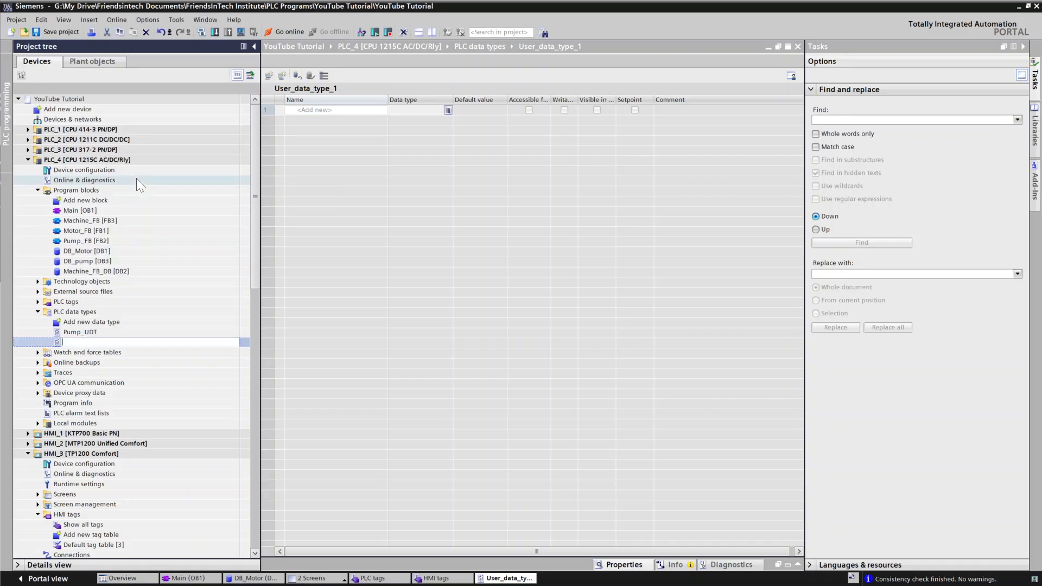
text(UDT_Motor)
click(475, 156)
Step: Switch to the presentation slide to review the UDT_Motor member structure, then return to TIA Portal
click(319, 110)
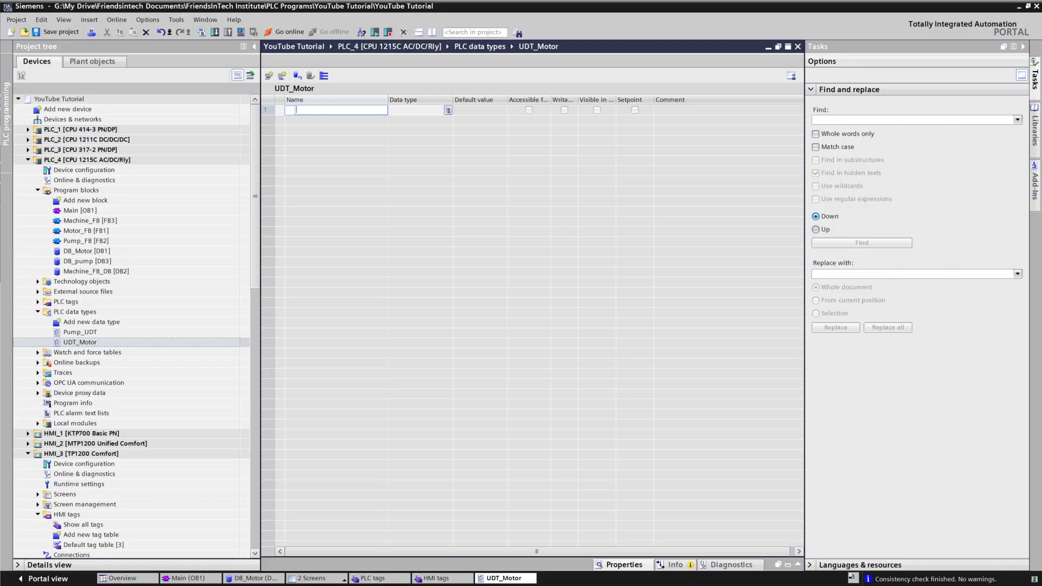
key(alt+Tab)
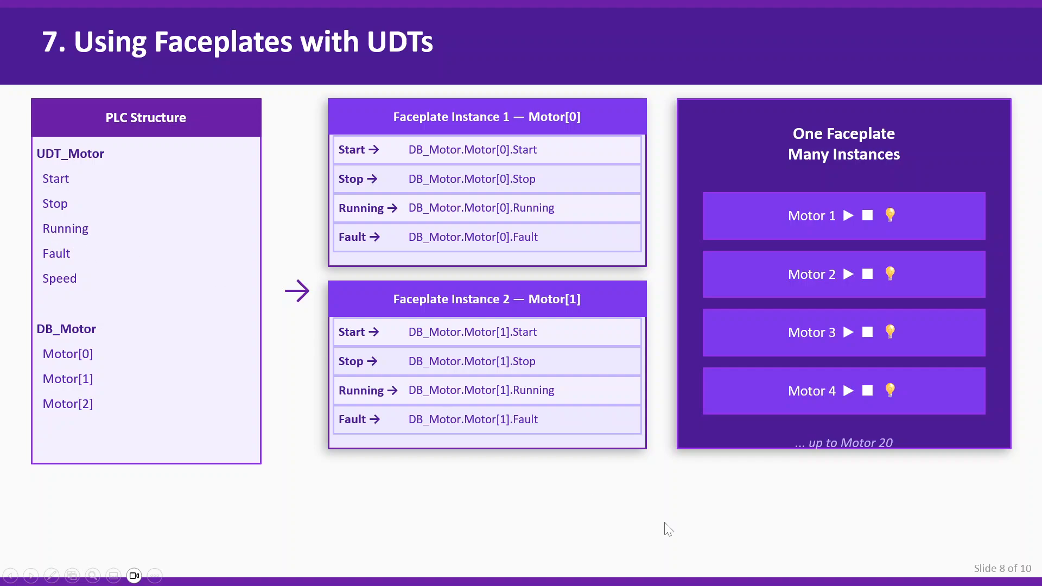
mouse_move(700, 585)
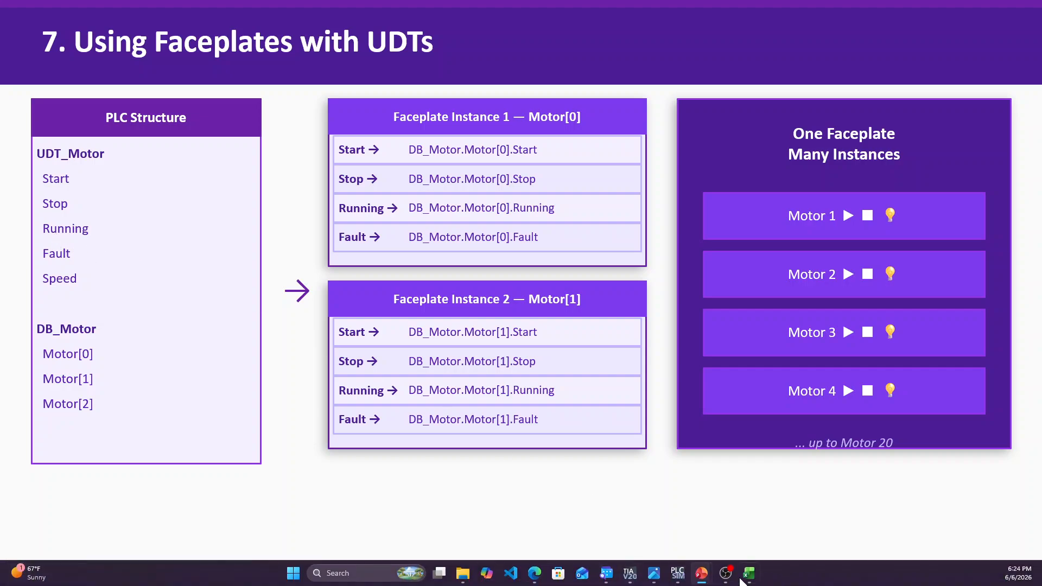
click(636, 583)
Step: Add the Bool members start, stop and Running to the data type
click(298, 112)
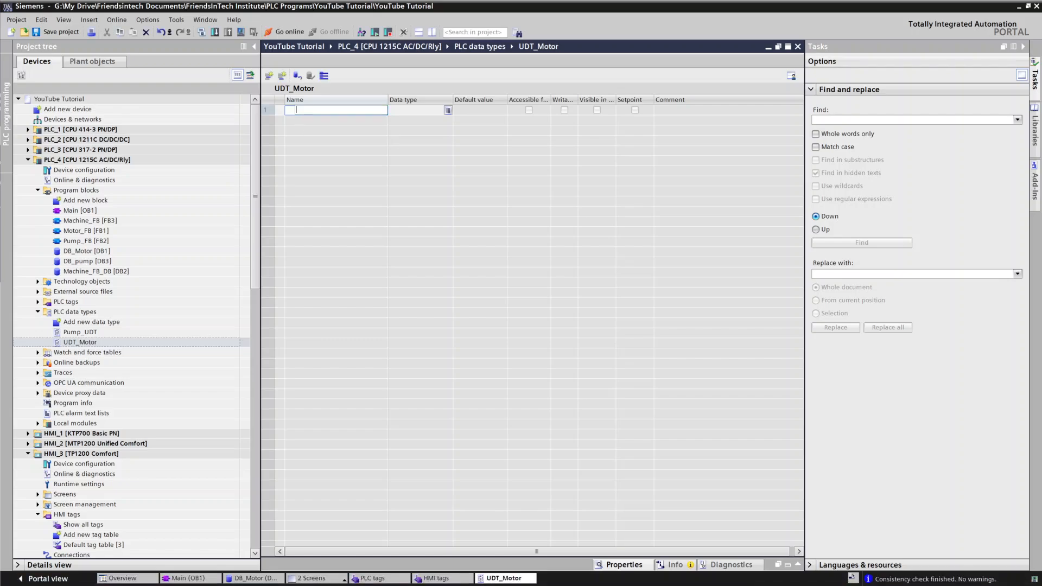
text(stae)
text(tart)
key(Return)
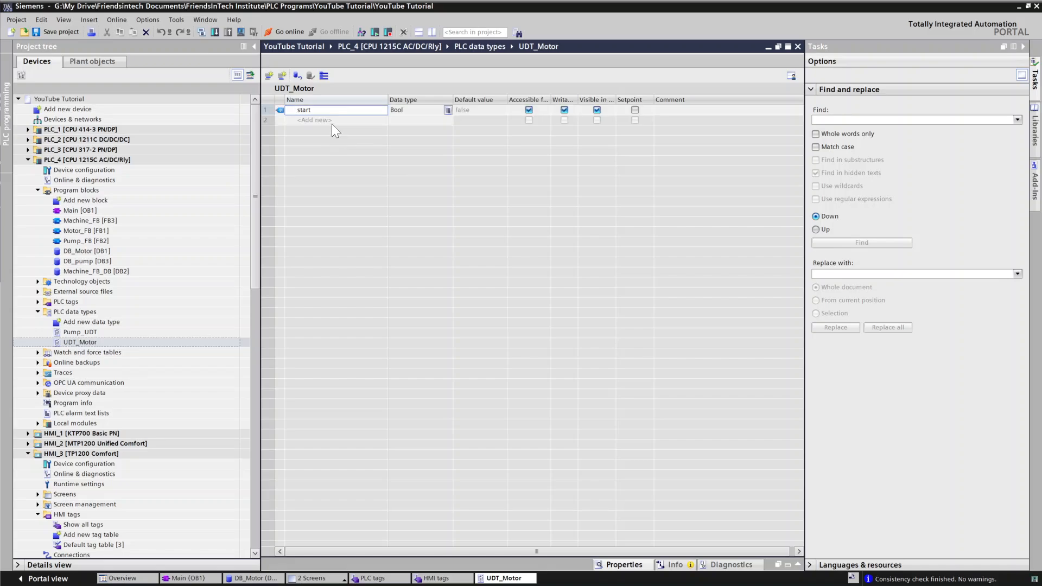
text(stop)
key(Return)
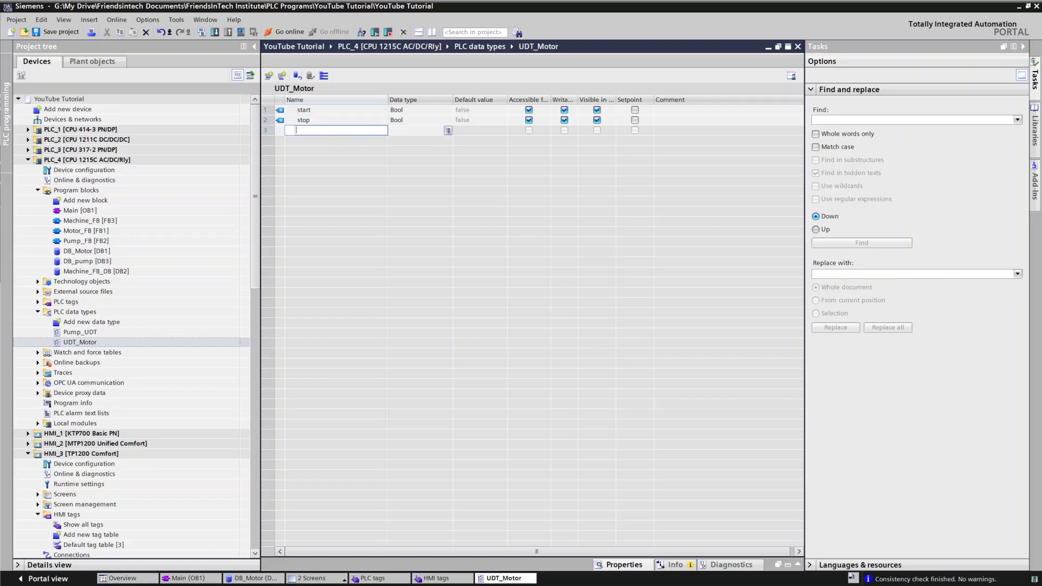
text(Running)
click(550, 107)
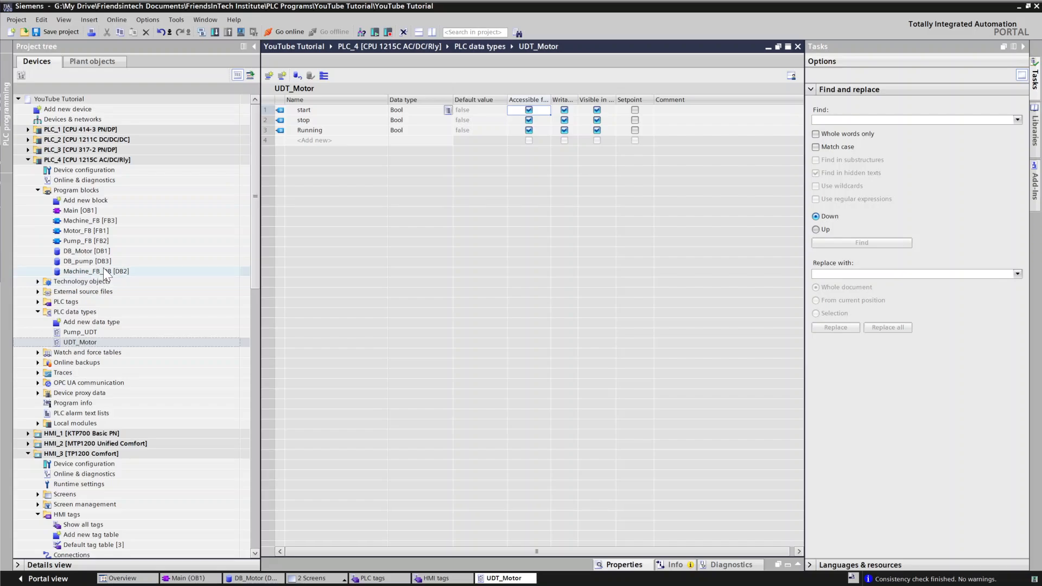
click(77, 253)
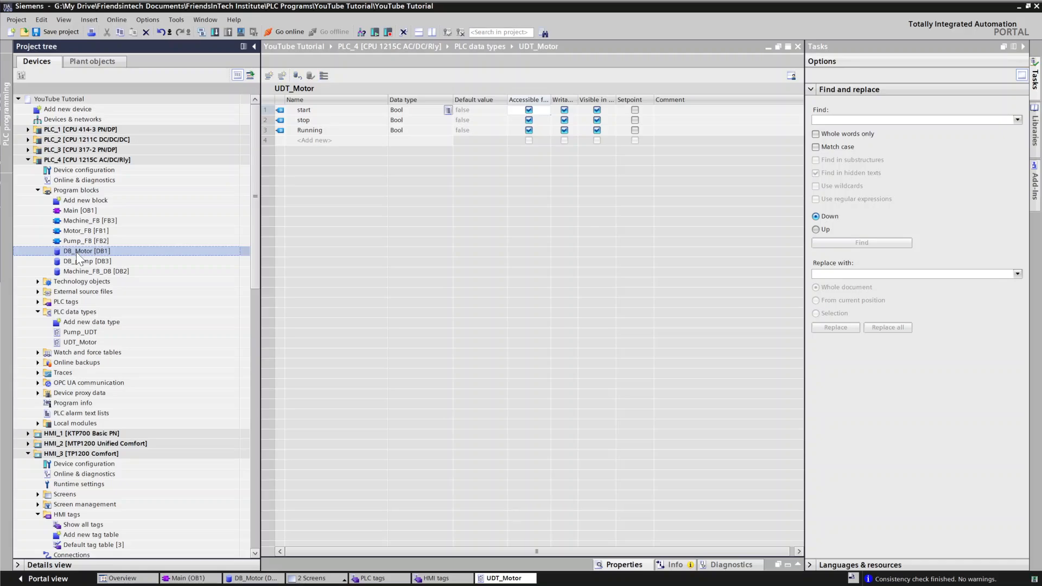
click(66, 341)
right_click(66, 341)
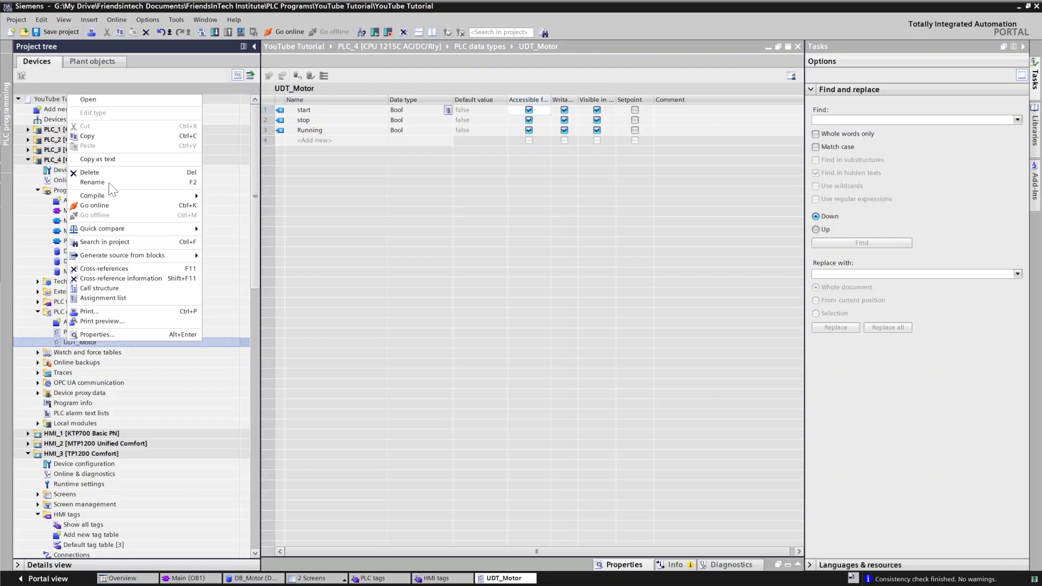
click(85, 182)
click(86, 181)
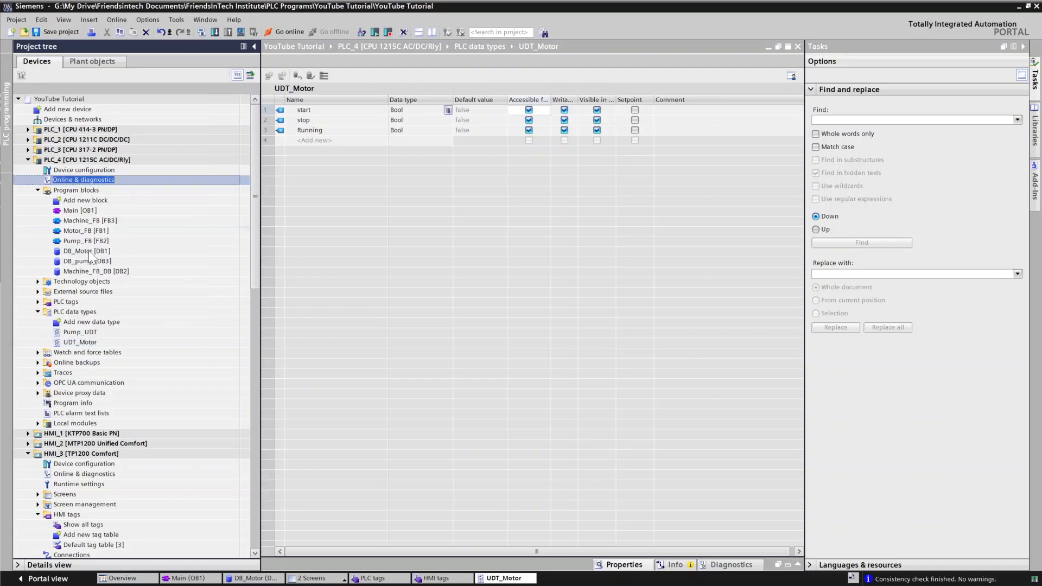
Step: Rename the data type UDT_Motor to Motor_UDT
right_click(92, 343)
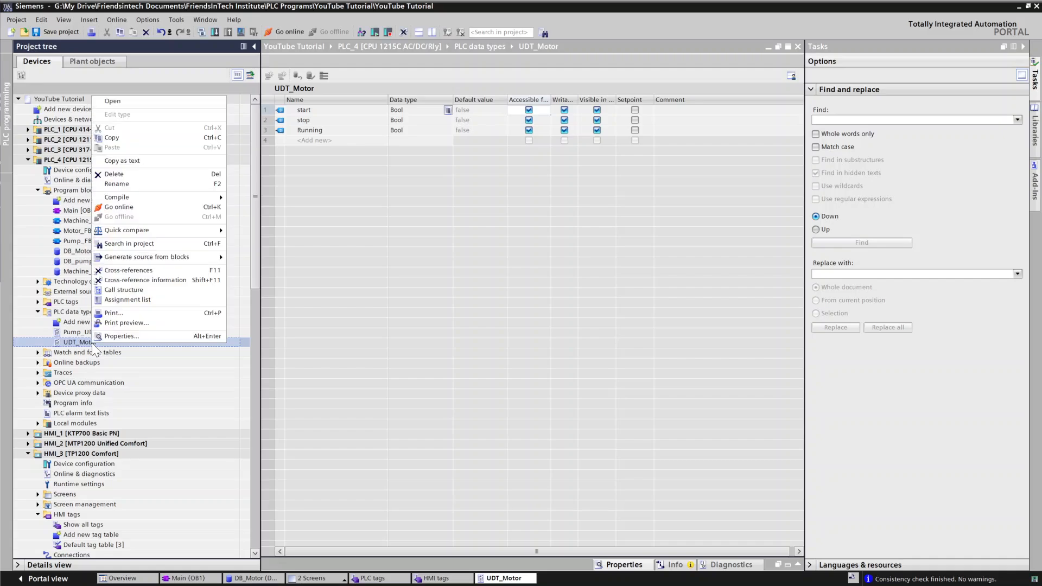
click(128, 187)
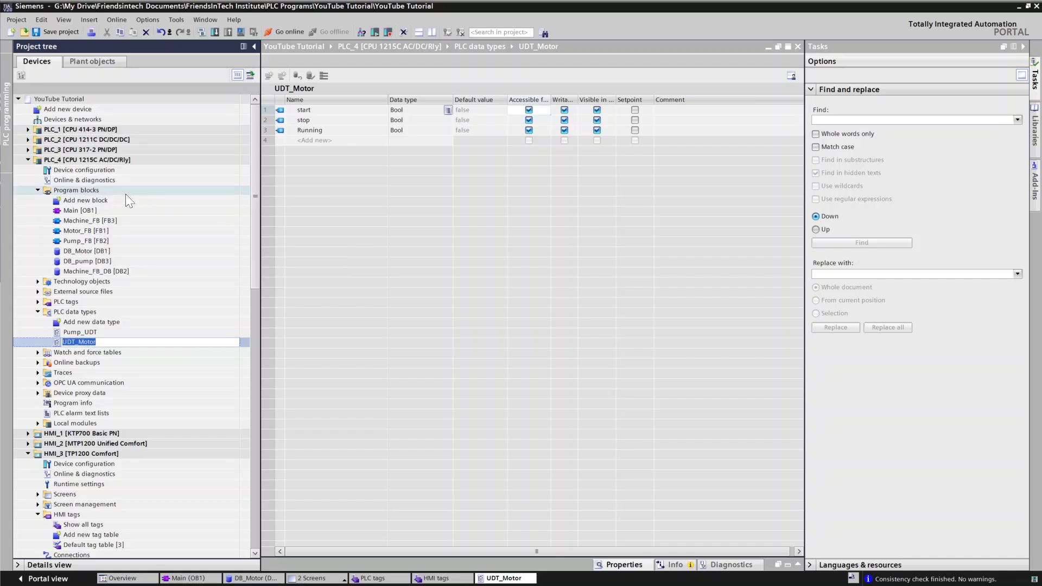
key(BackSpace)
key(BackSpace)
key(BackSpace)
key(BackSpace)
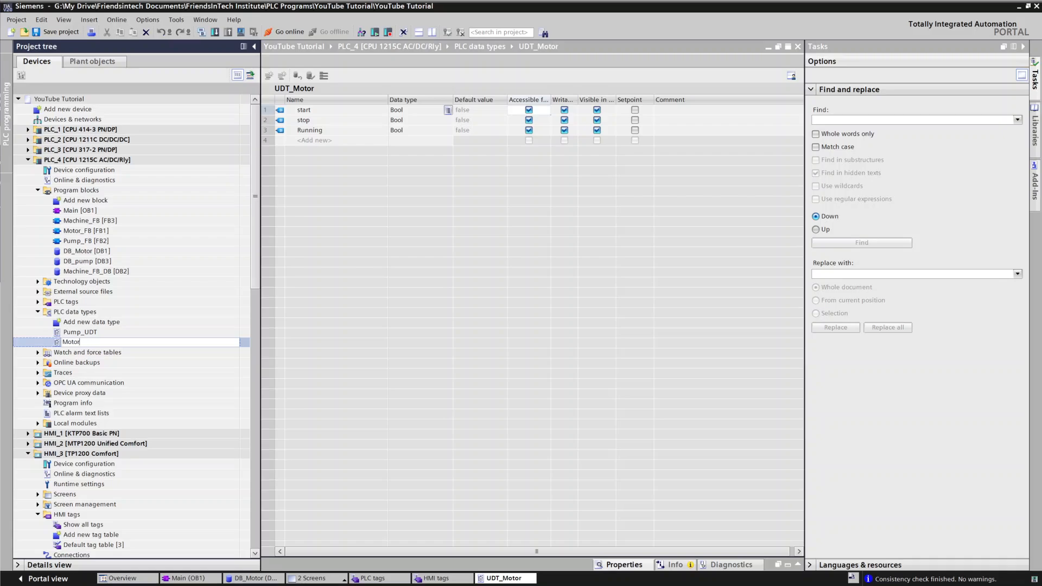
text(_UDT)
key(Return)
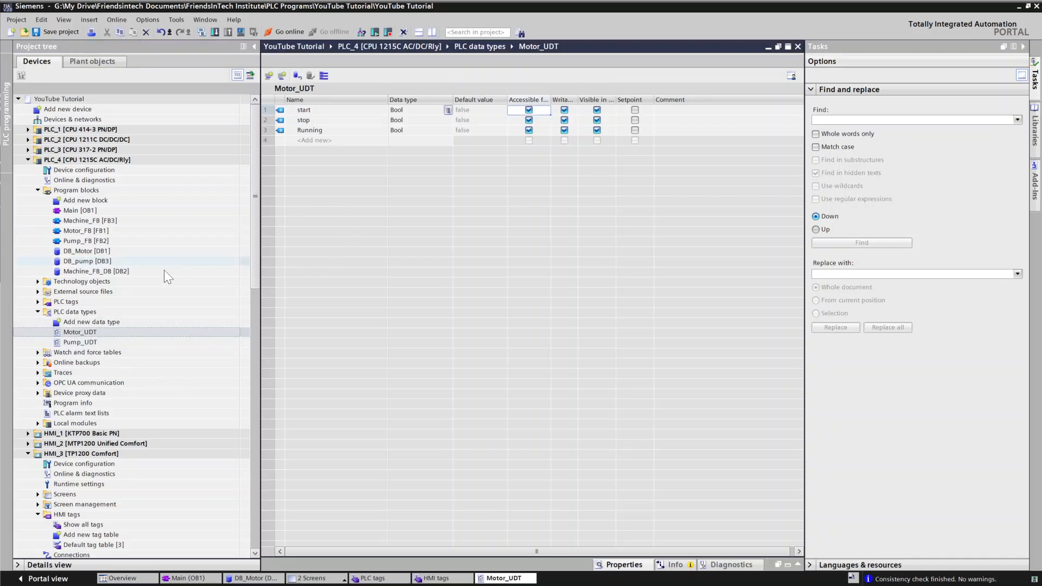
Step: Open DB_Motor and reapply the Motor_UDT data type to Motor_1 to update its interface
double_click(76, 253)
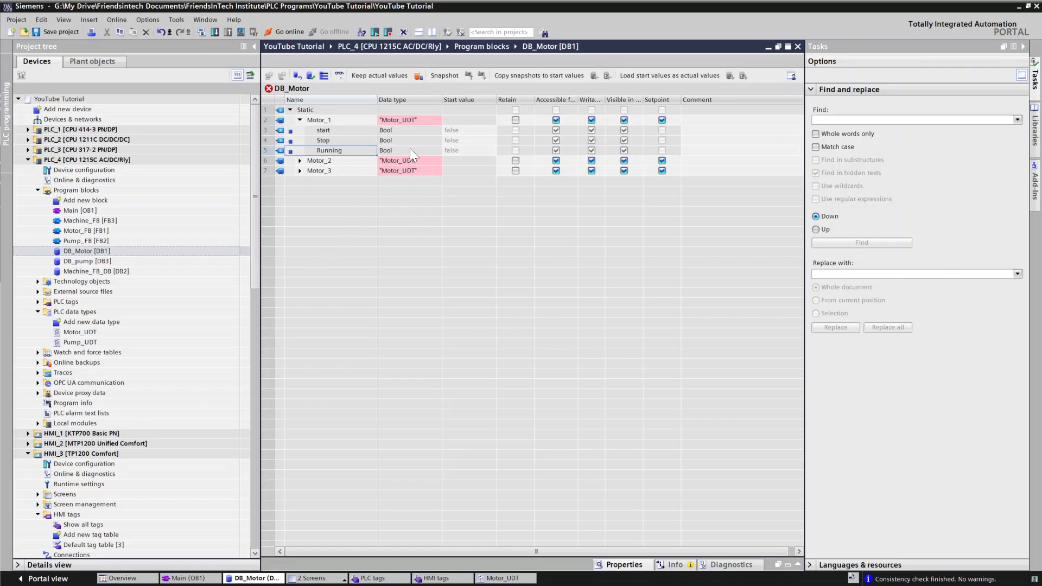
click(406, 119)
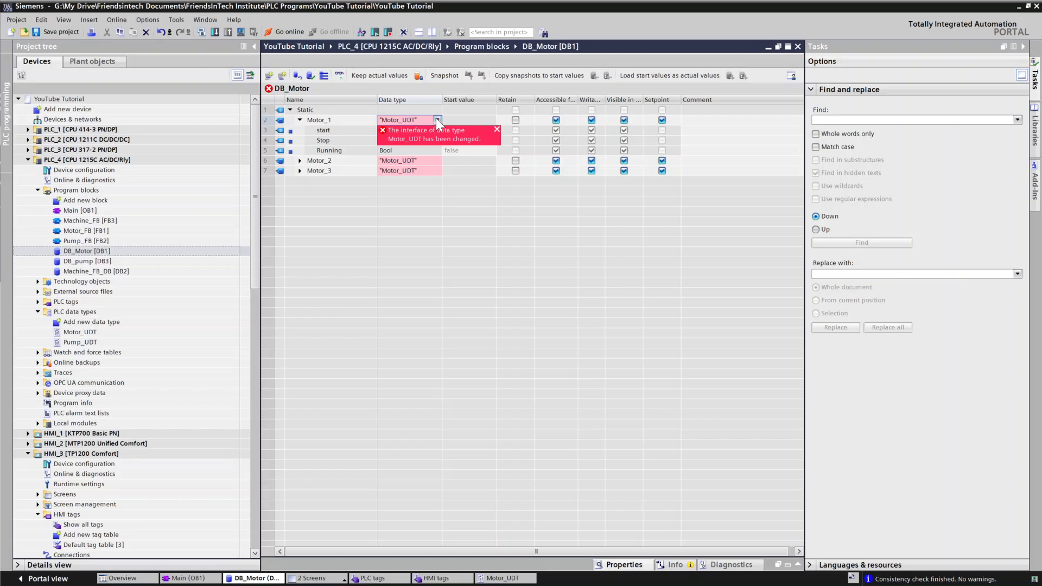
click(436, 120)
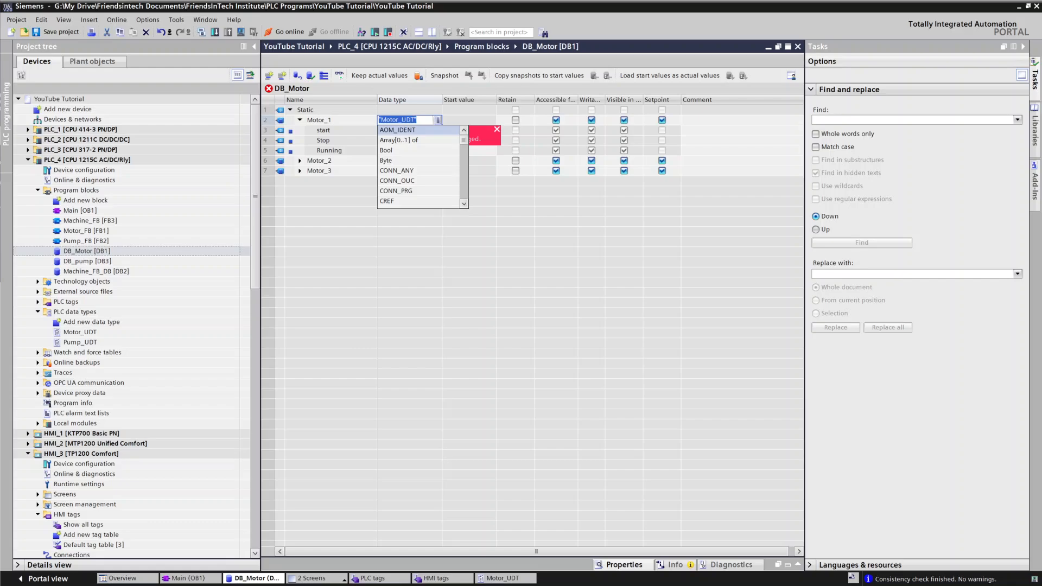
click(415, 120)
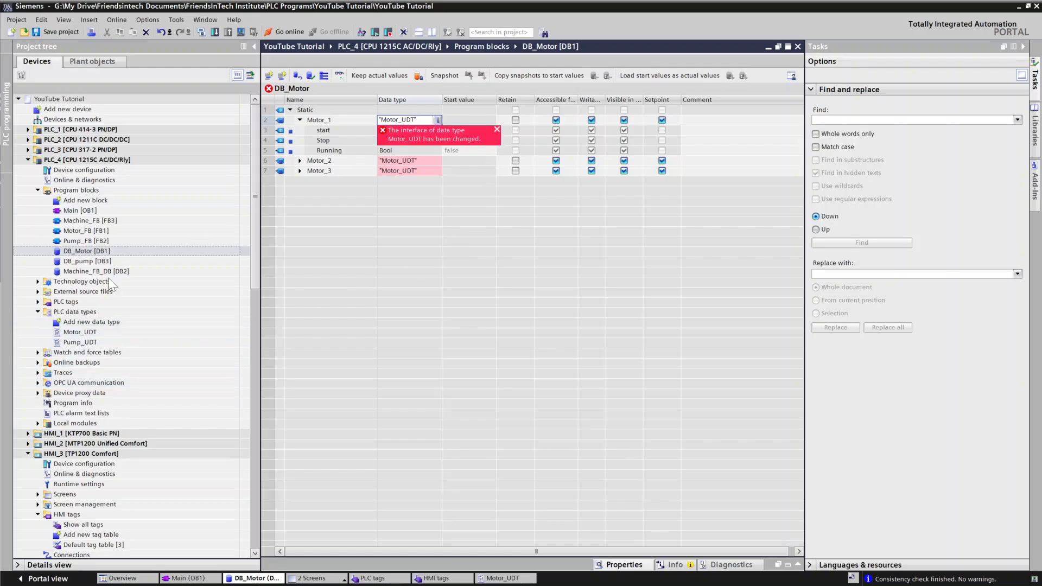
click(406, 120)
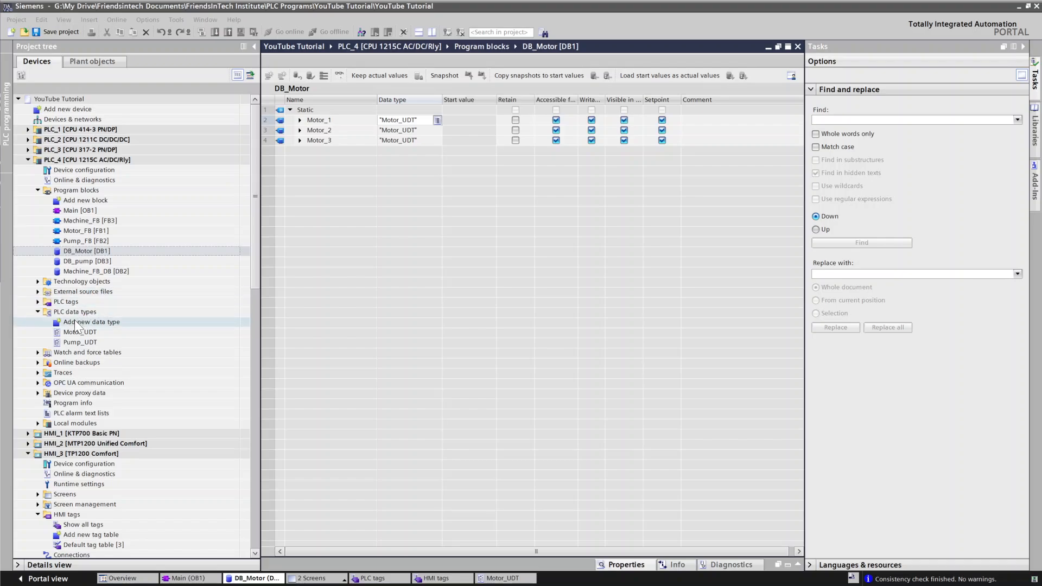
Step: Open the Motor_control screen and draw a rectangle frame in the upper left of the work area
click(326, 579)
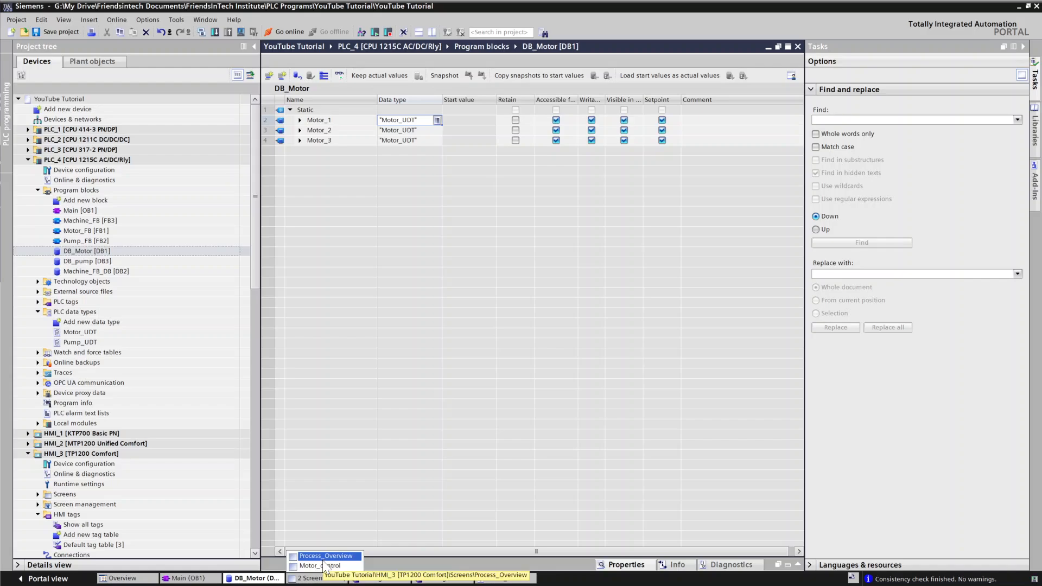
click(324, 566)
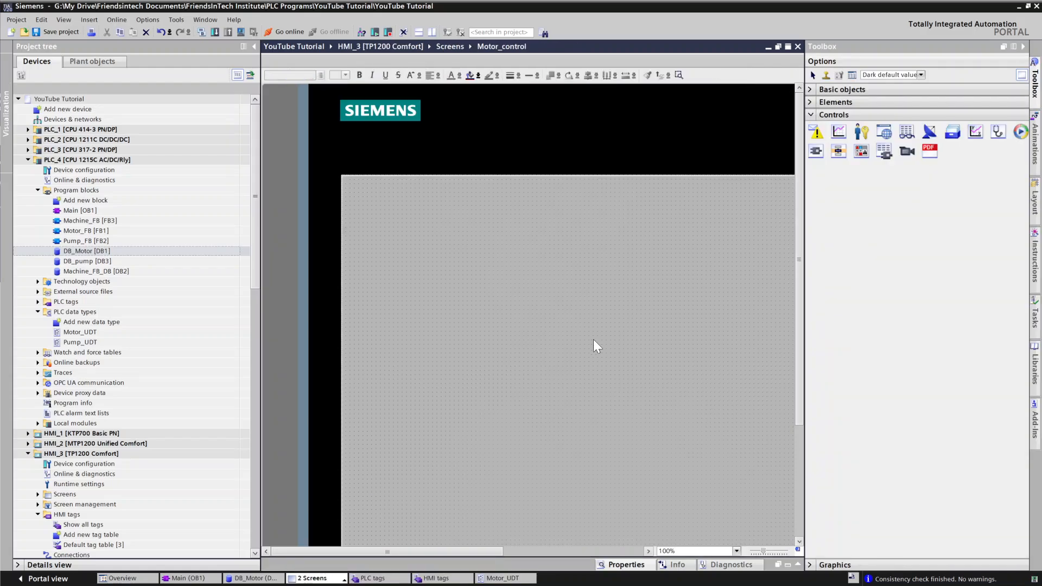
drag(324, 548, 284, 545)
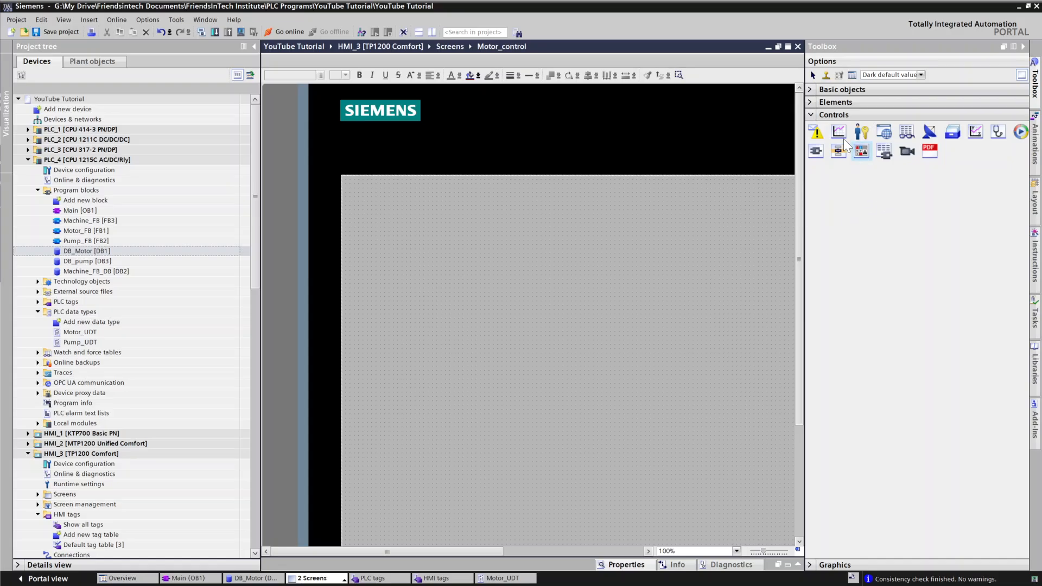
click(811, 116)
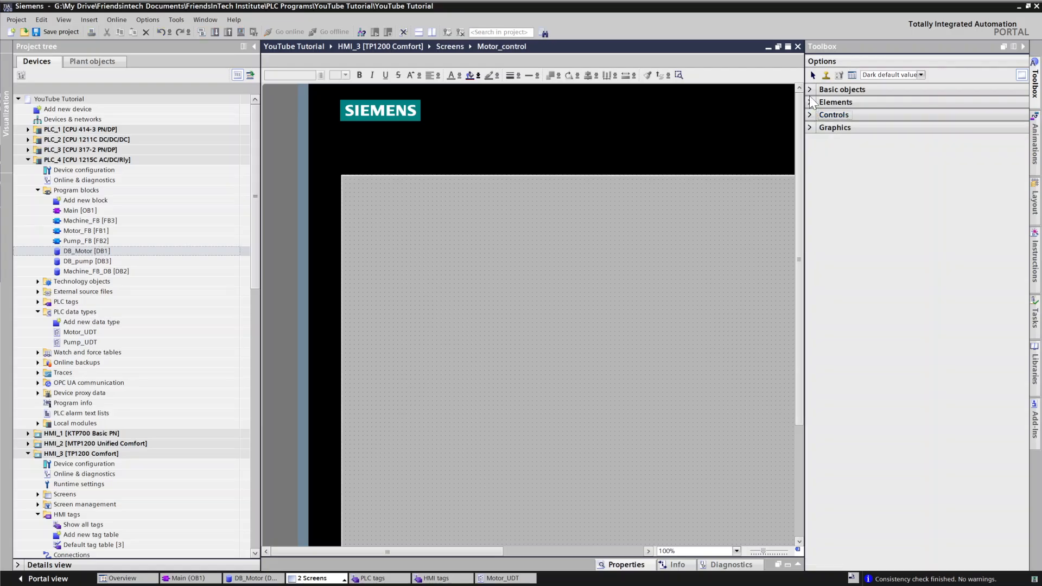
click(810, 89)
click(930, 106)
drag(396, 218, 573, 333)
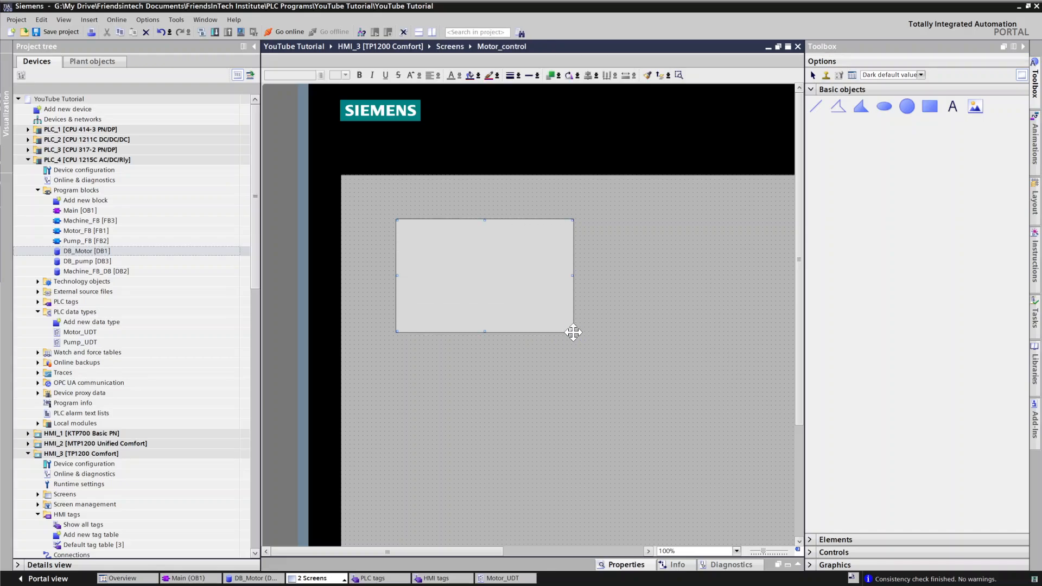
key(Escape)
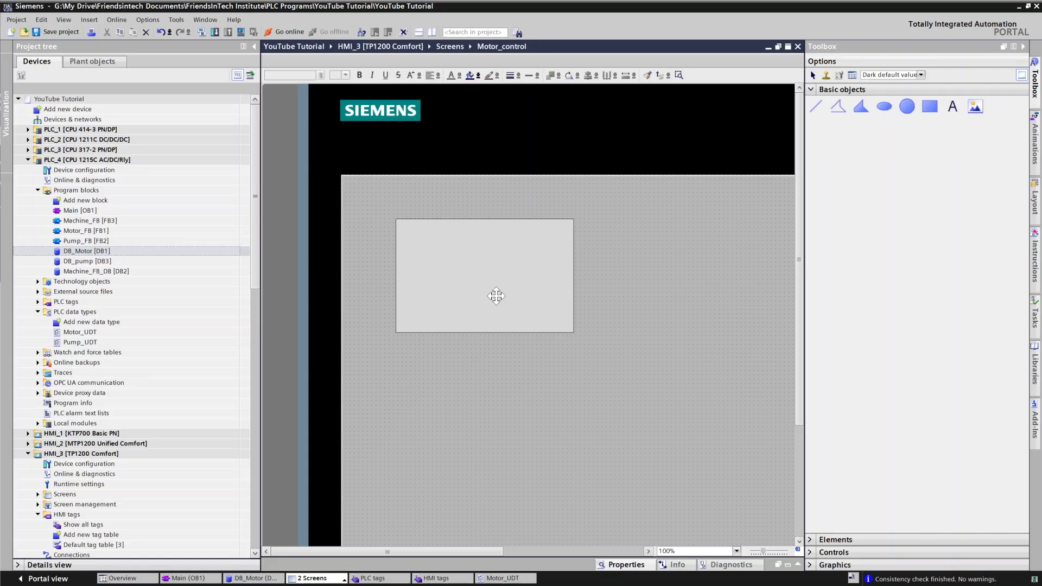
Step: Set the rectangle's background fill pattern to Transparent and increase its border width
click(499, 223)
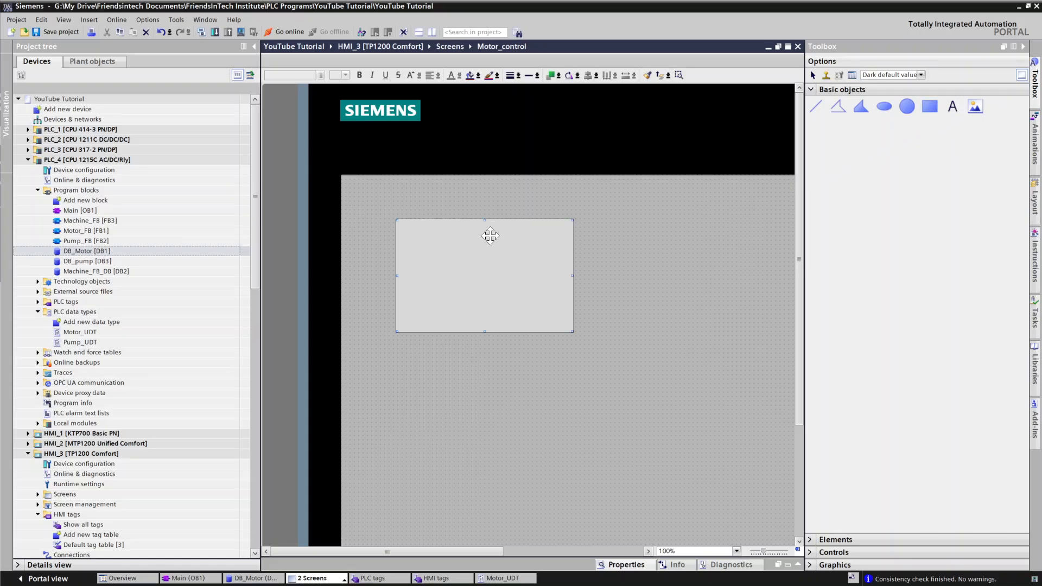
click(627, 564)
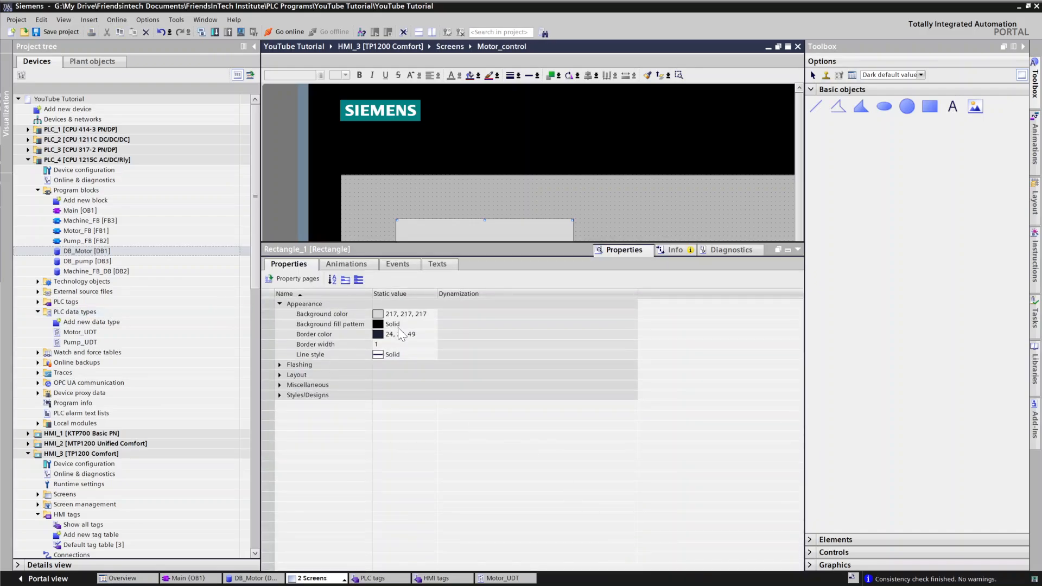
click(404, 324)
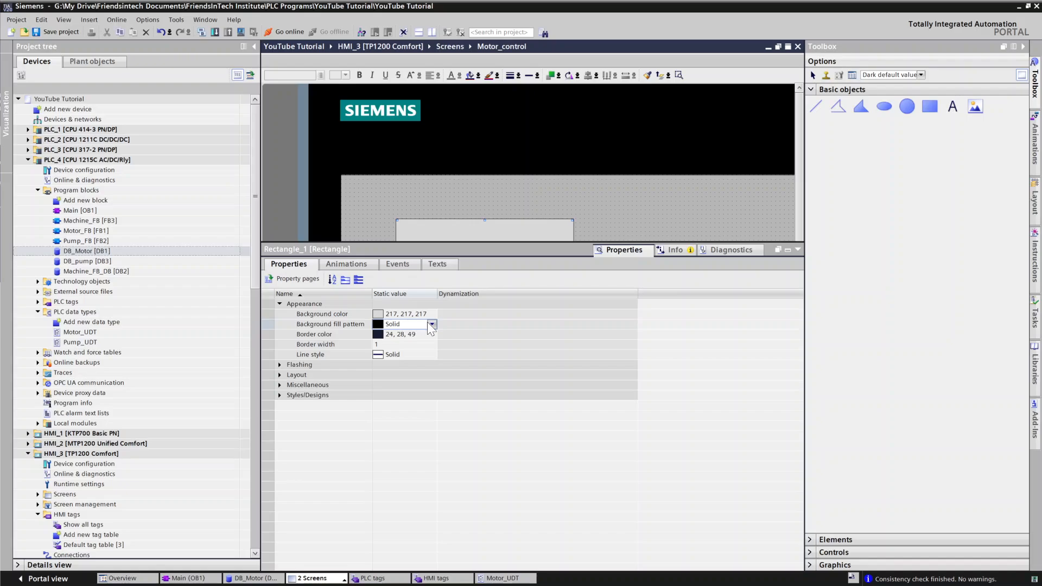
click(431, 324)
click(403, 335)
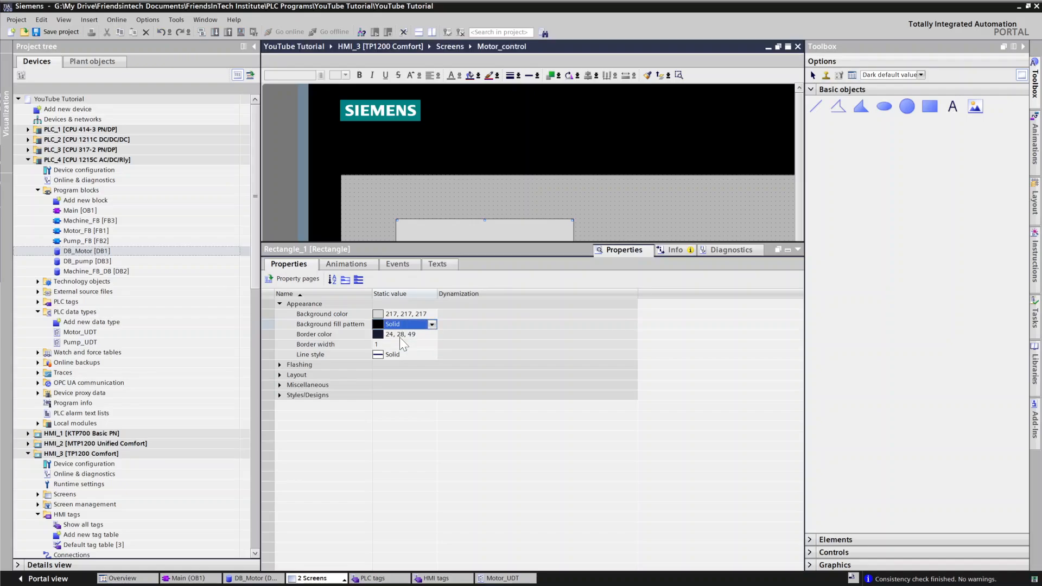
click(397, 346)
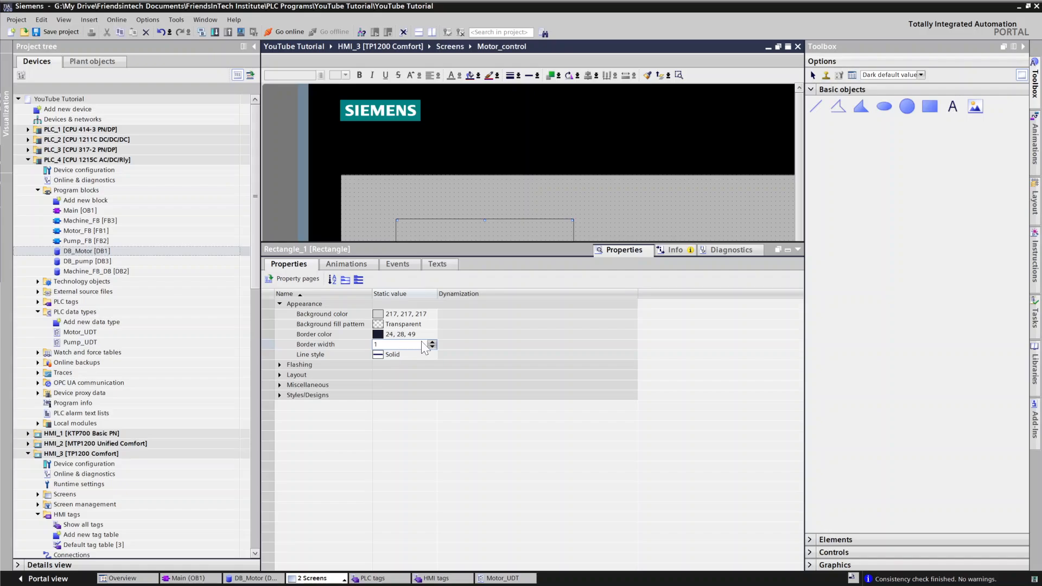
click(432, 341)
click(432, 341)
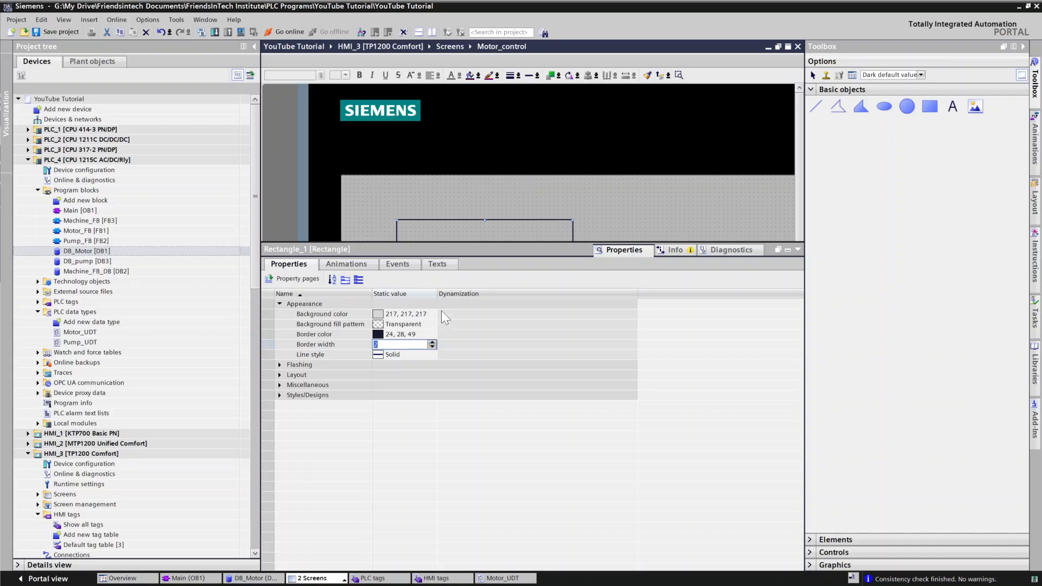
click(369, 578)
click(313, 580)
click(331, 566)
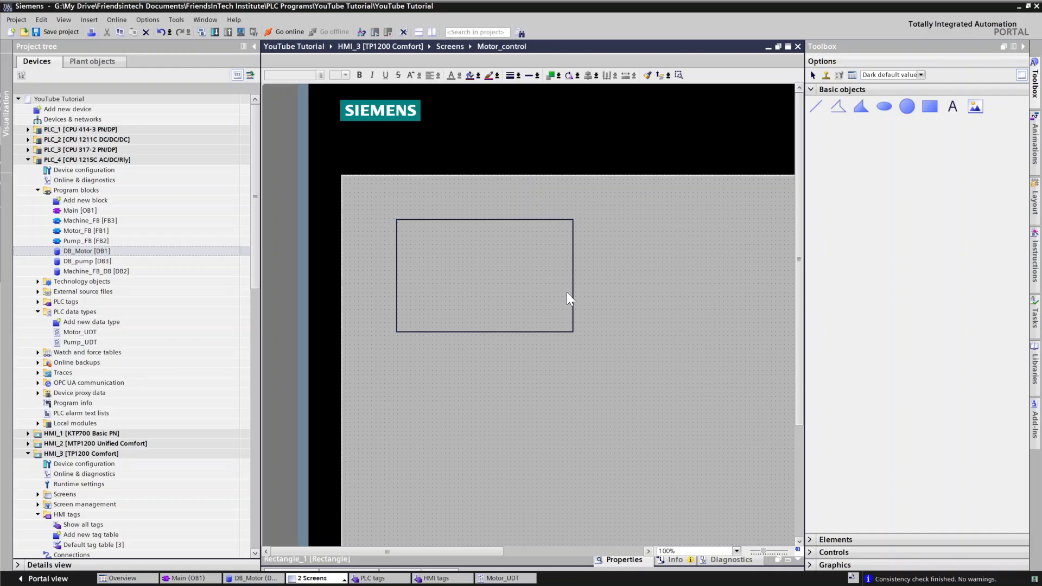
Step: Place a button labelled Start near the rectangle's lower left corner
click(916, 171)
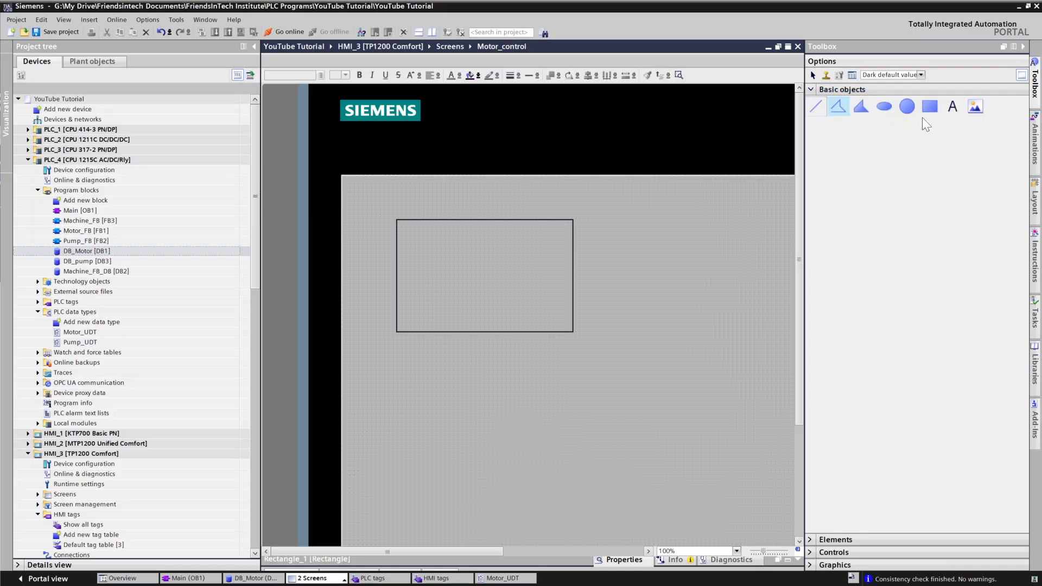
click(814, 89)
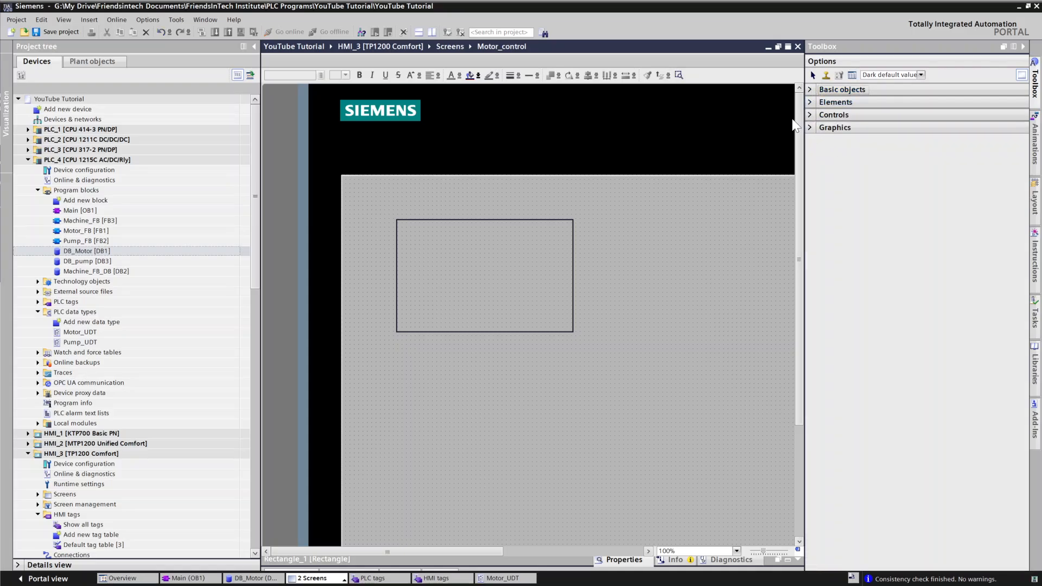
click(813, 102)
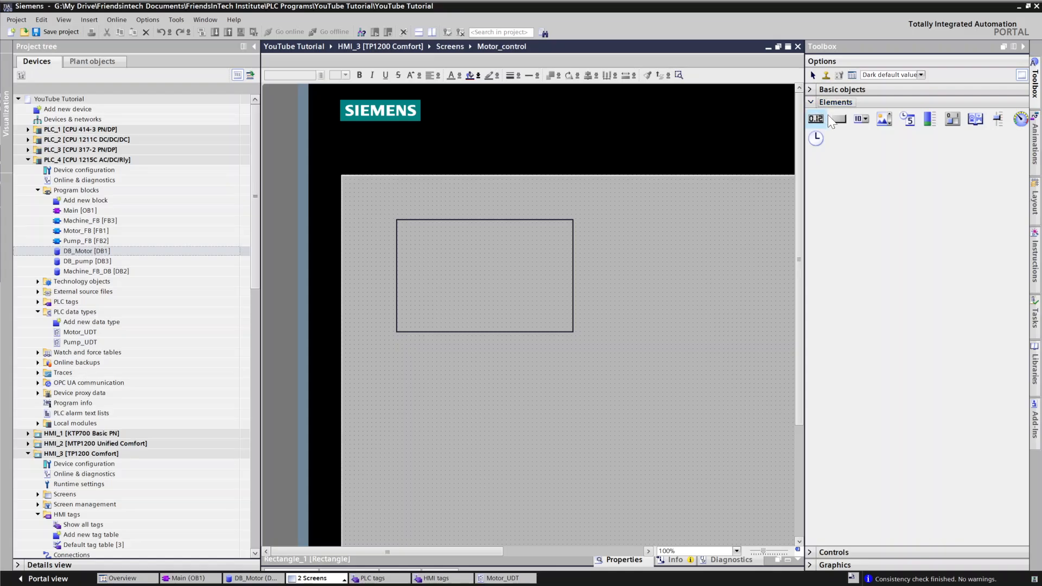
drag(833, 120, 435, 311)
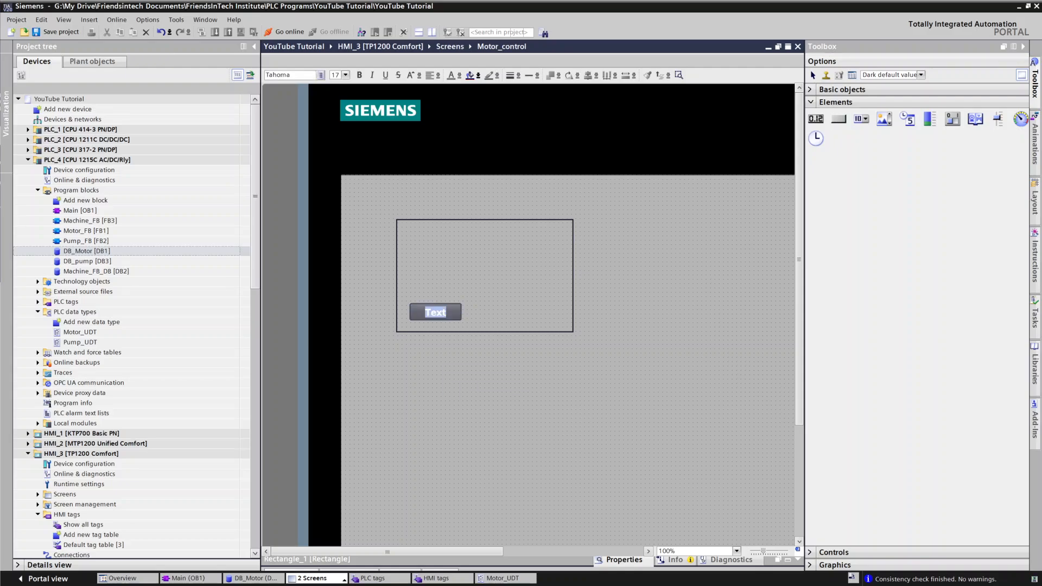
key(BackSpace)
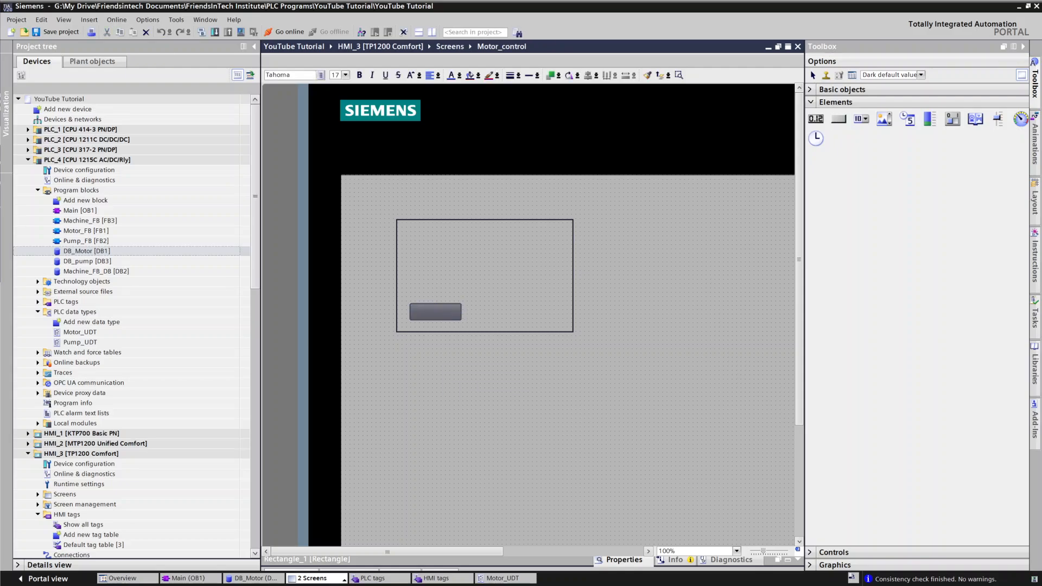
text(Start)
Step: Select the new Start button and delete it
click(516, 307)
click(450, 311)
mouse_move(459, 312)
mouse_down()
mouse_move(487, 313)
mouse_move(448, 311)
mouse_move(461, 312)
mouse_up()
key(Delete)
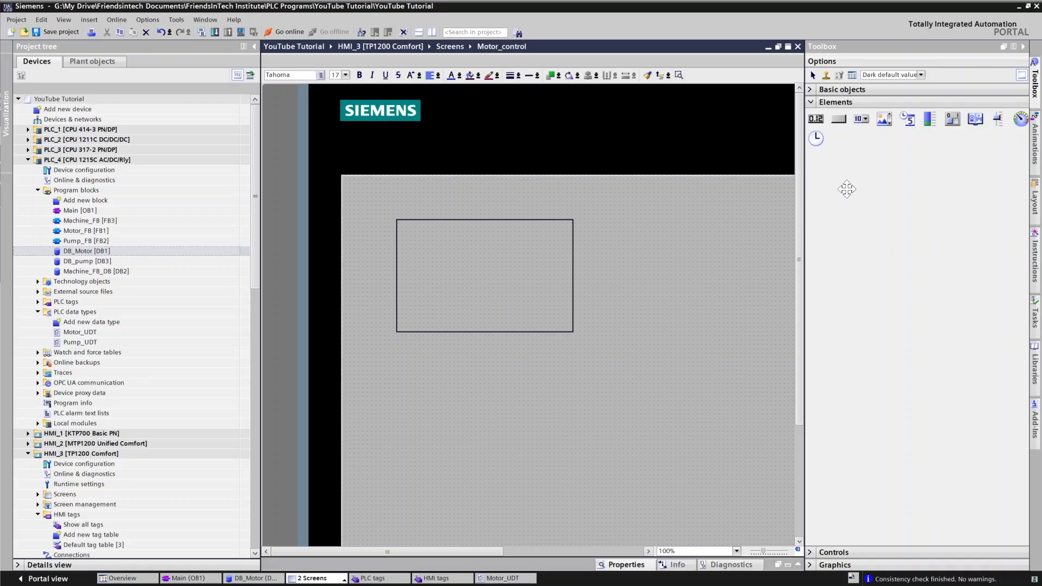
Step: Add a button labelled Start inside the rectangle's lower left area
drag(839, 118, 426, 317)
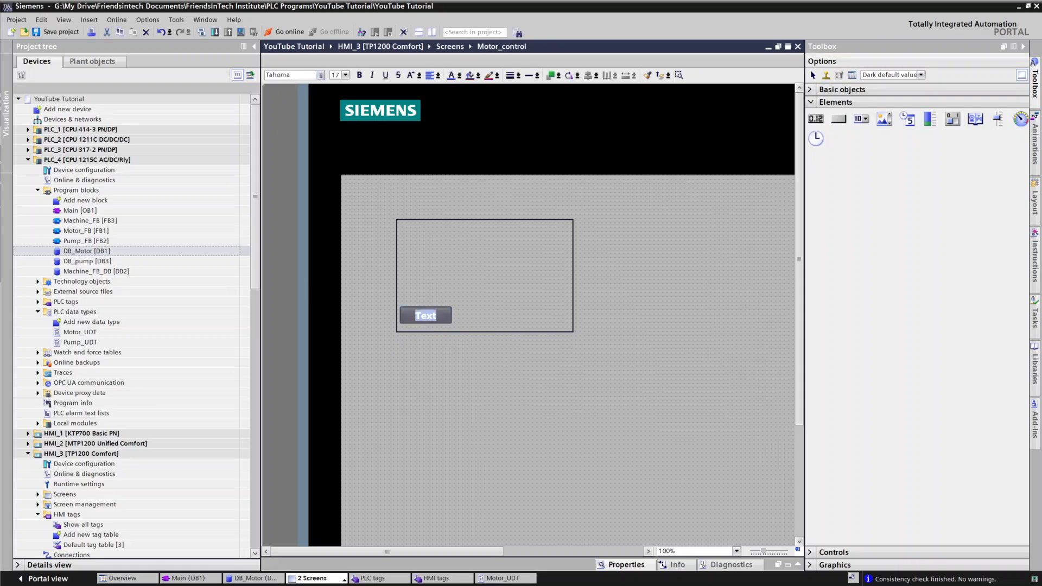
text(Start)
click(682, 287)
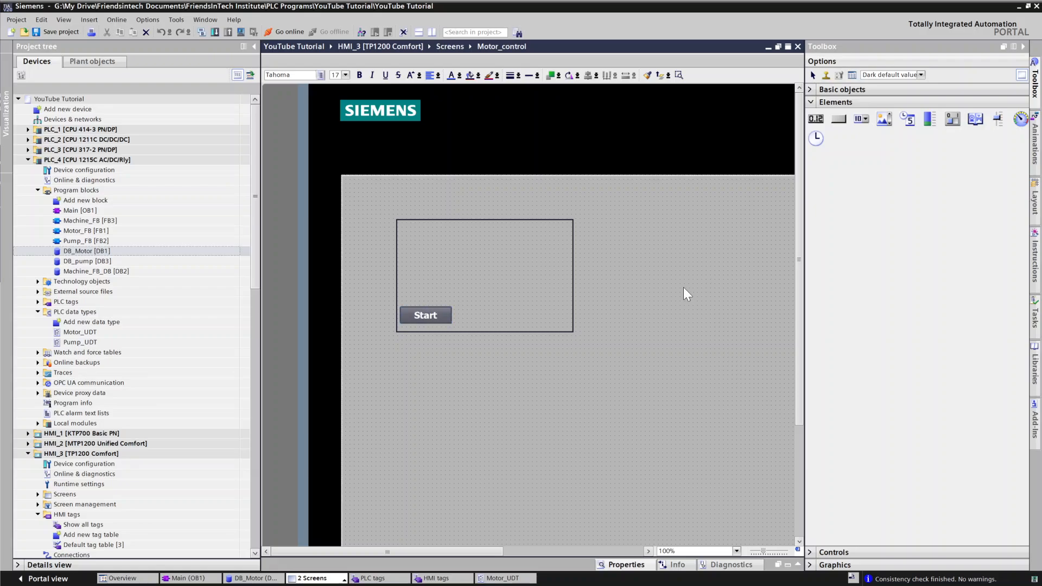
Step: Add a button labelled Stop inside the rectangle's lower right area
drag(843, 116, 531, 322)
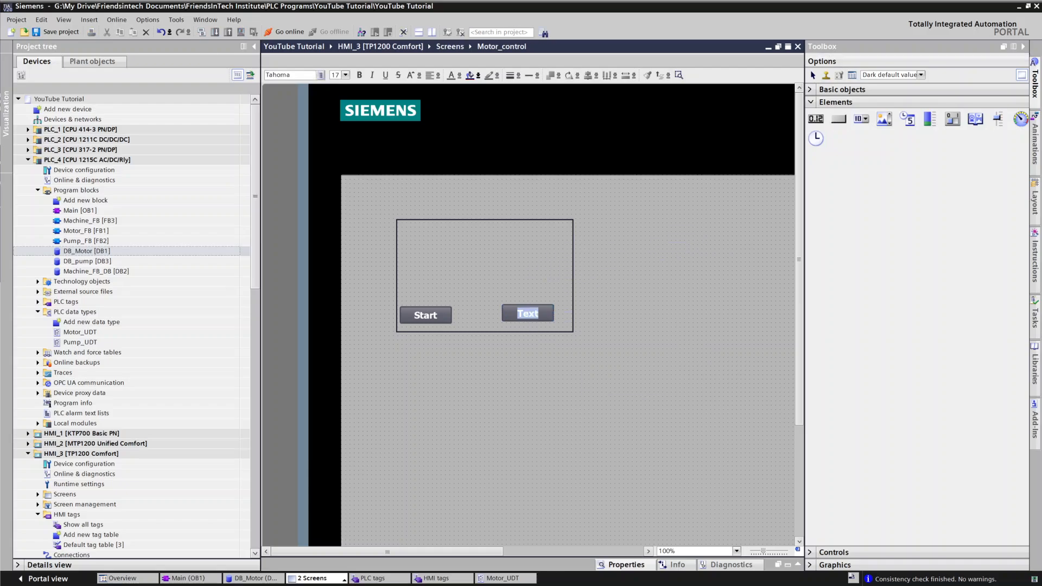
text(Stop)
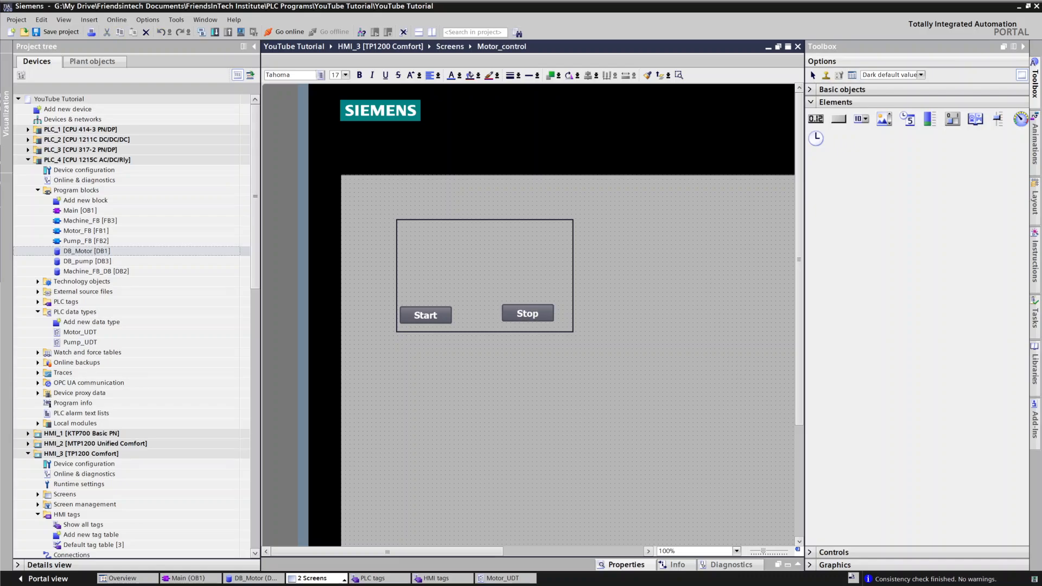
click(510, 275)
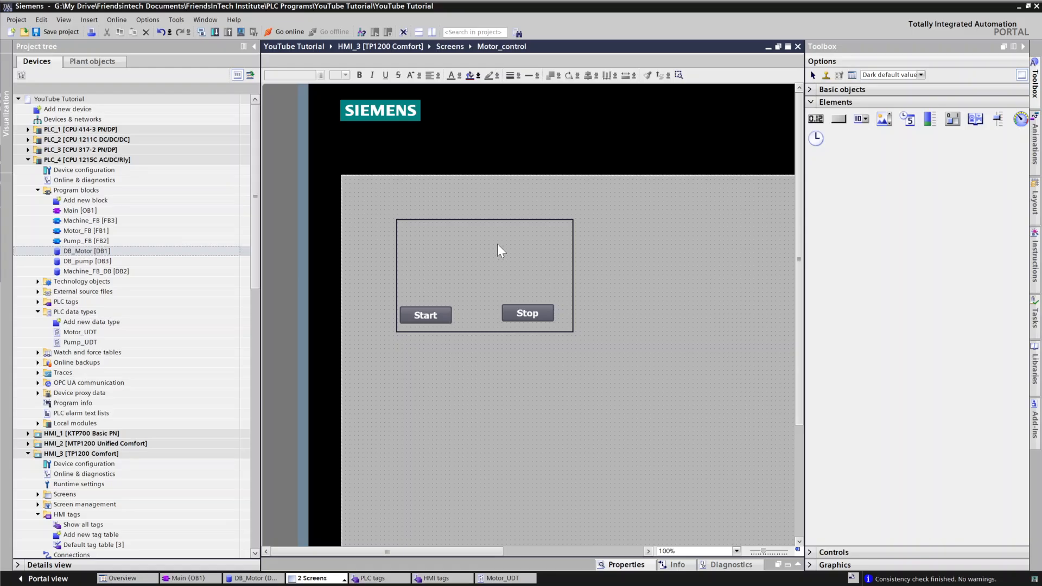
Step: Browse the graphics library folders to open Motors under Automation [EMF]
click(810, 102)
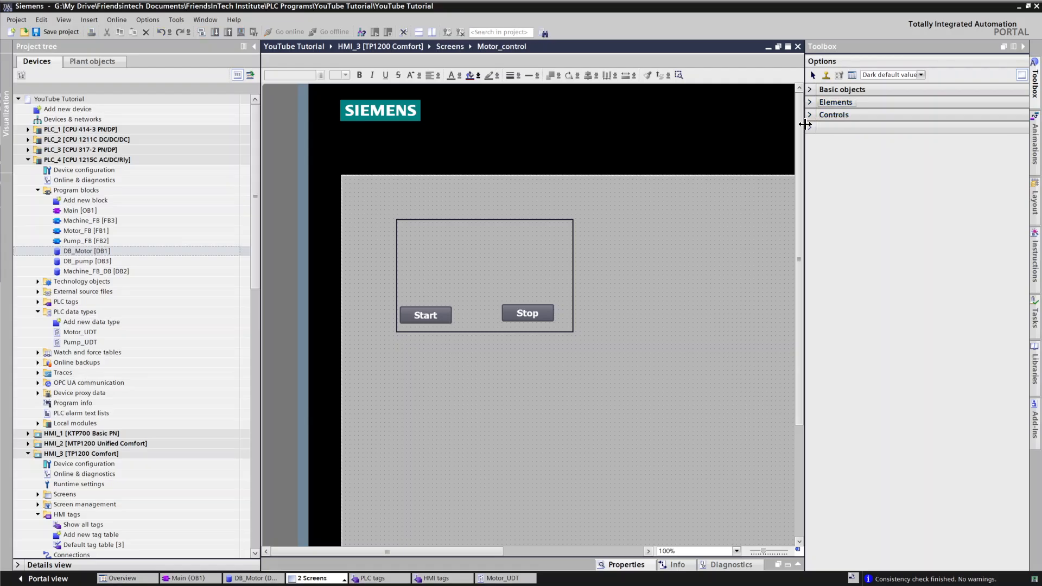
click(809, 127)
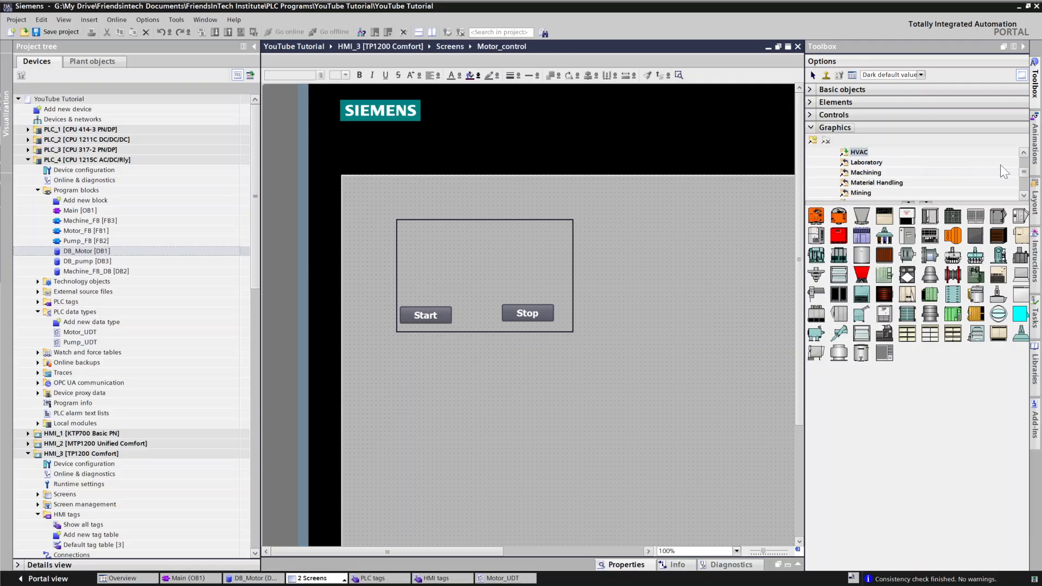
scroll(1023, 157, up, 5)
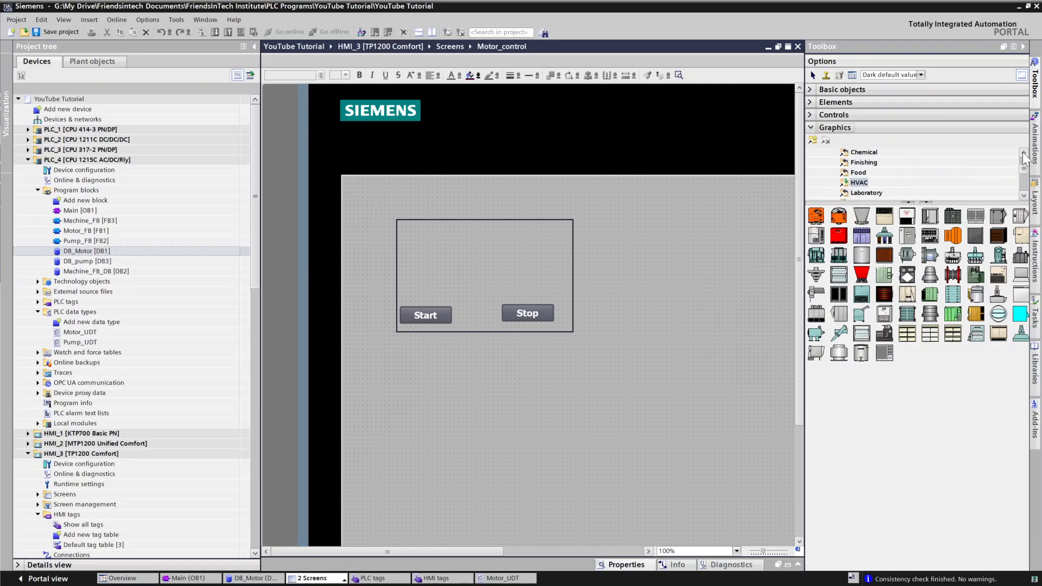
scroll(1024, 157, up, 1)
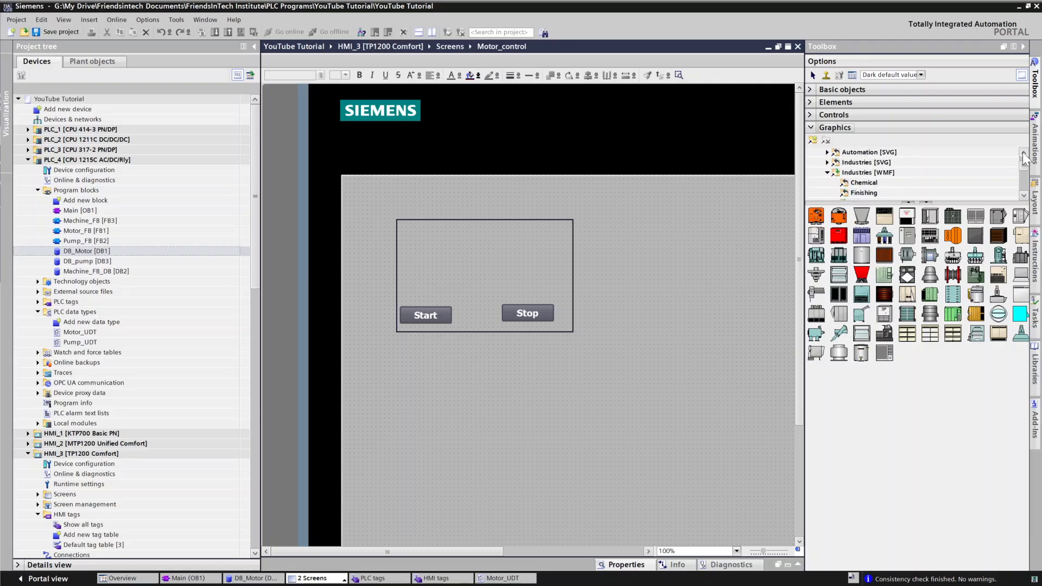
click(867, 163)
double_click(867, 163)
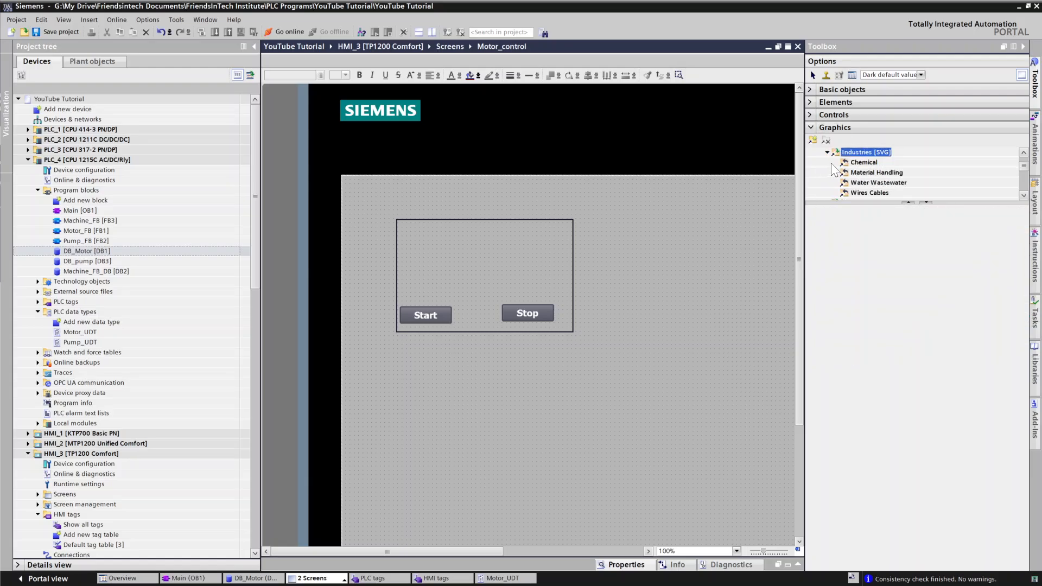
scroll(865, 182, down, 1)
scroll(865, 182, up, 1)
scroll(861, 175, down, 1)
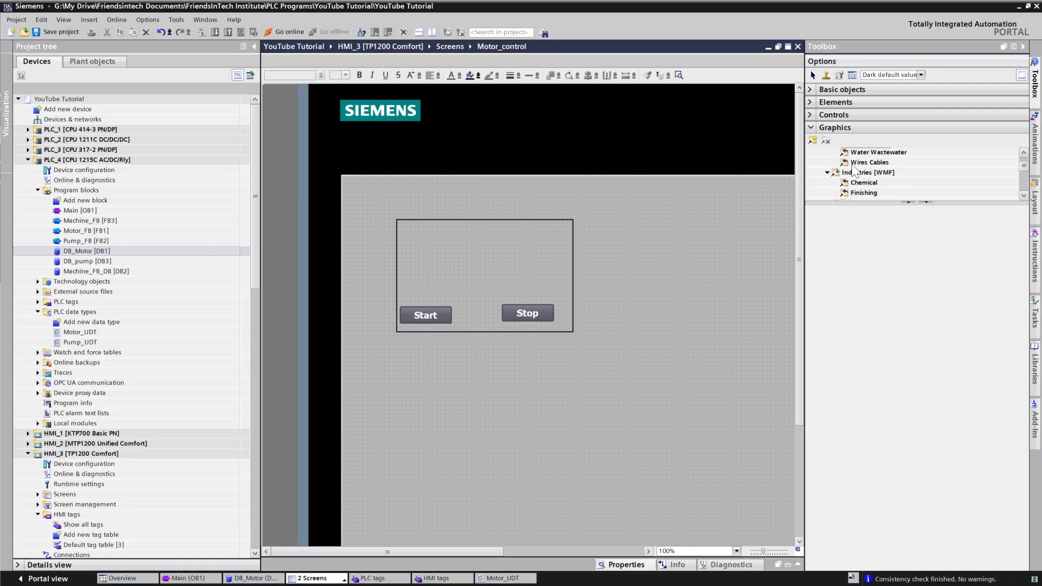
scroll(854, 169, up, 1)
click(828, 152)
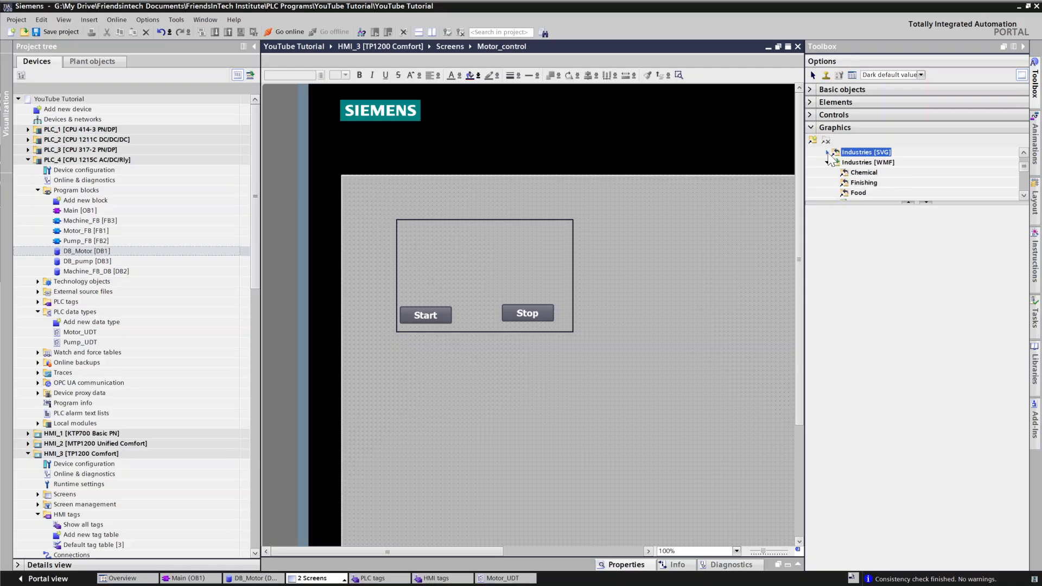
click(827, 163)
scroll(832, 168, up, 2)
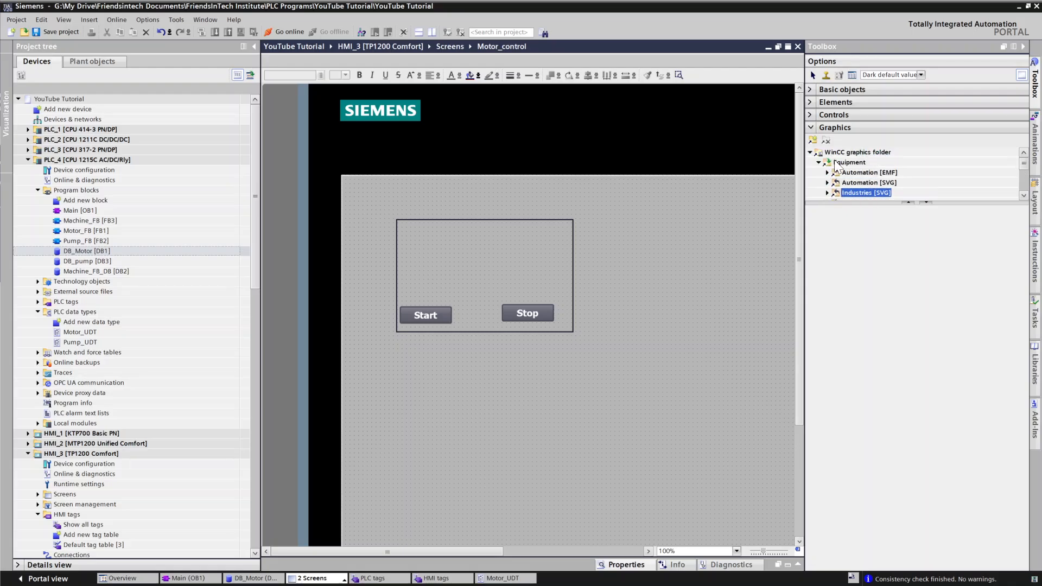
click(828, 173)
scroll(858, 182, down, 1)
scroll(859, 183, up, 1)
click(862, 173)
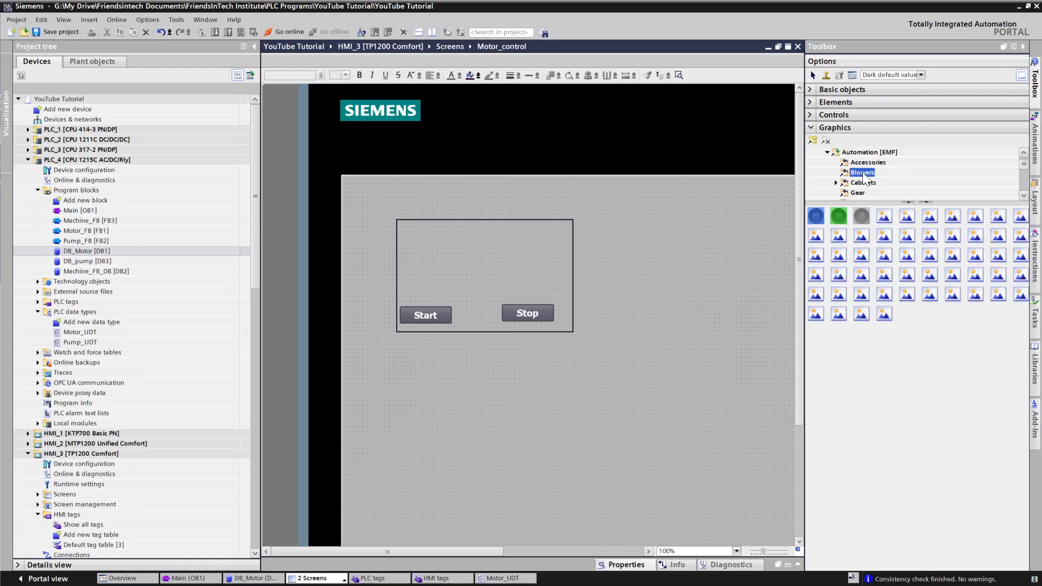
scroll(1029, 170, down, 1)
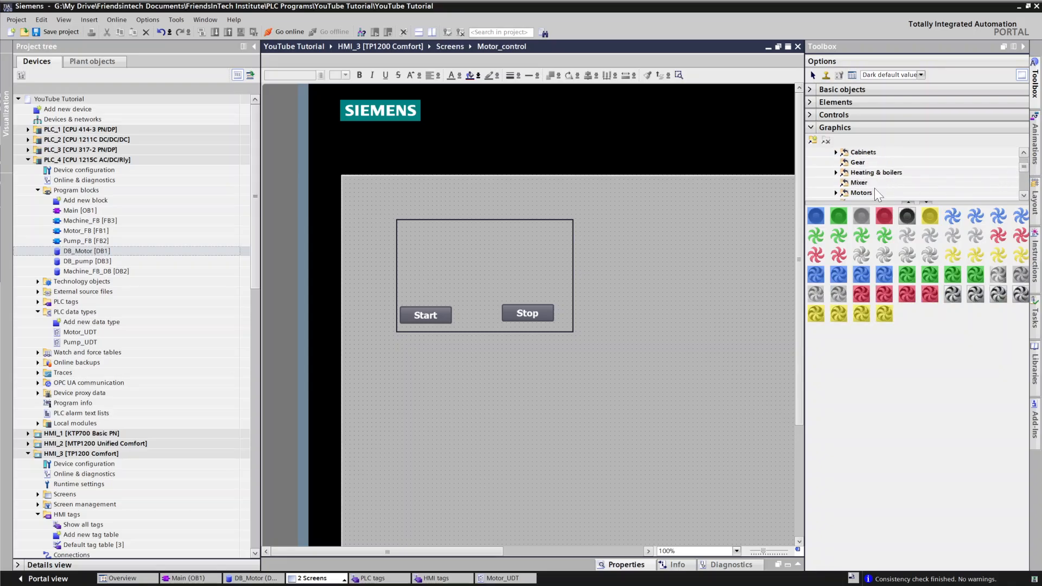
click(869, 192)
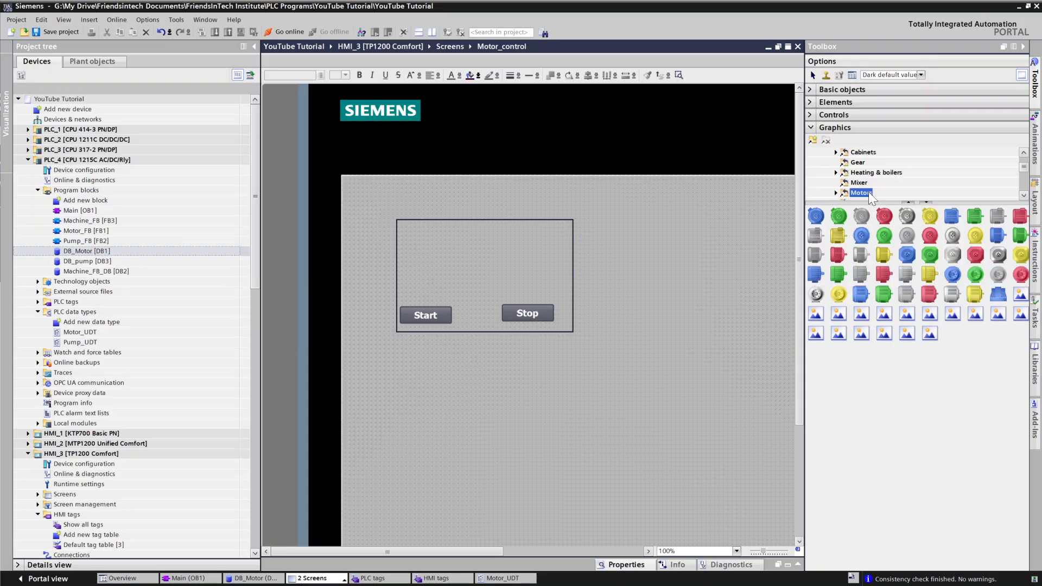
Step: Place a motor graphic from the Industries [SVG] Motors library folder inside the framed rectangle
click(925, 403)
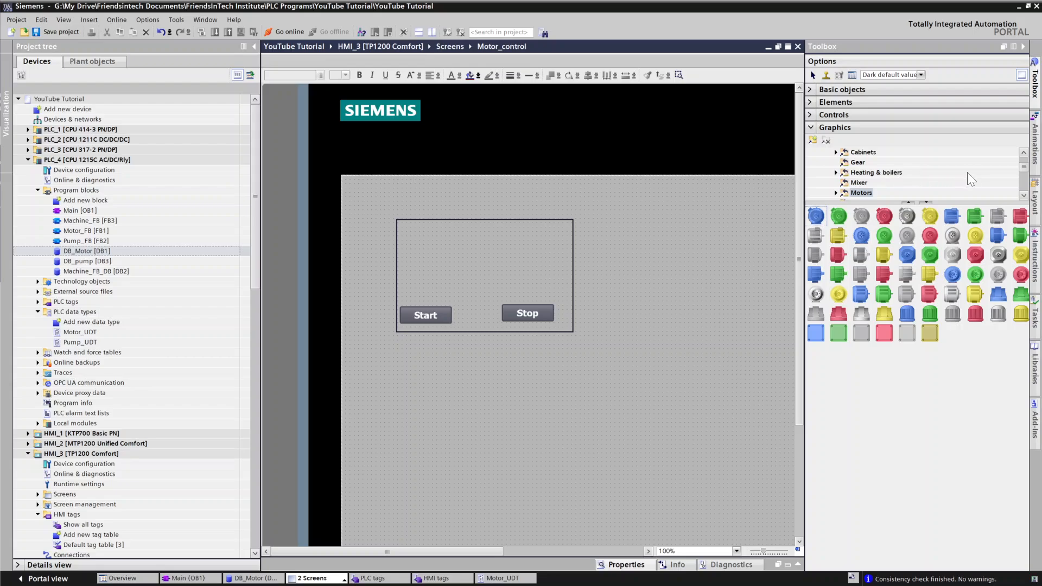
scroll(1018, 165, up, 3)
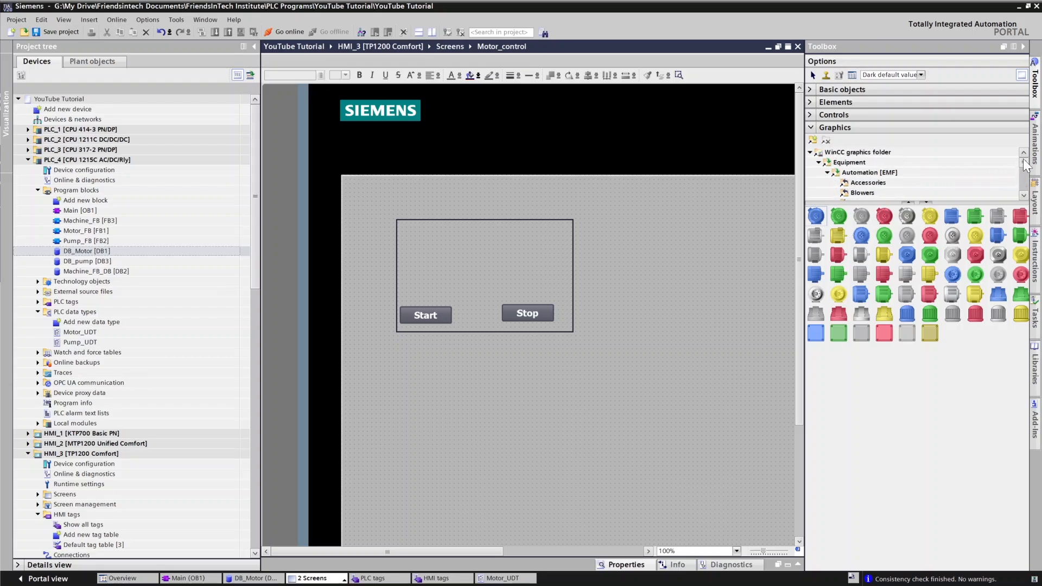
click(828, 173)
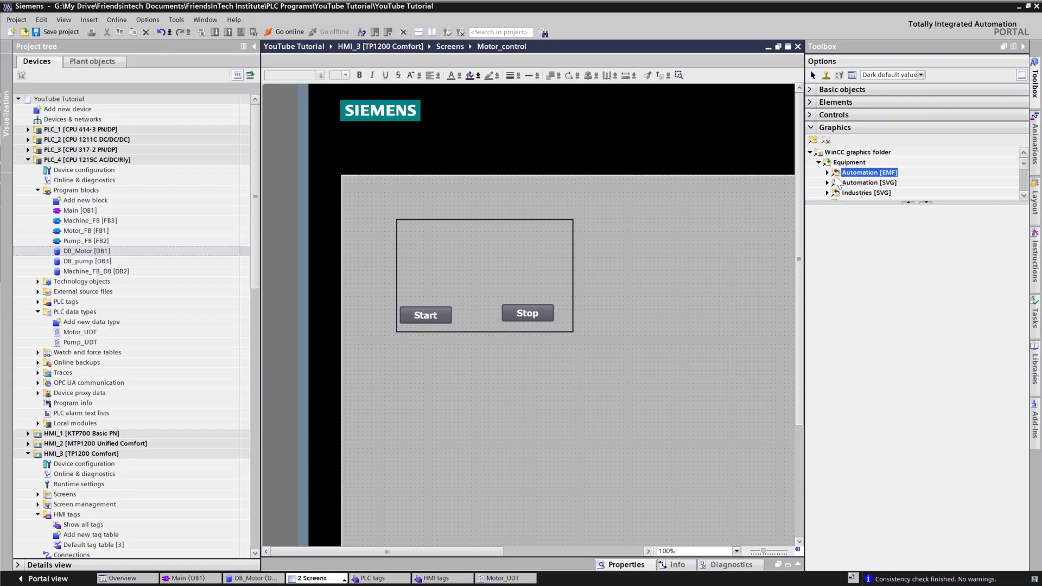
click(828, 193)
scroll(871, 169, down, 2)
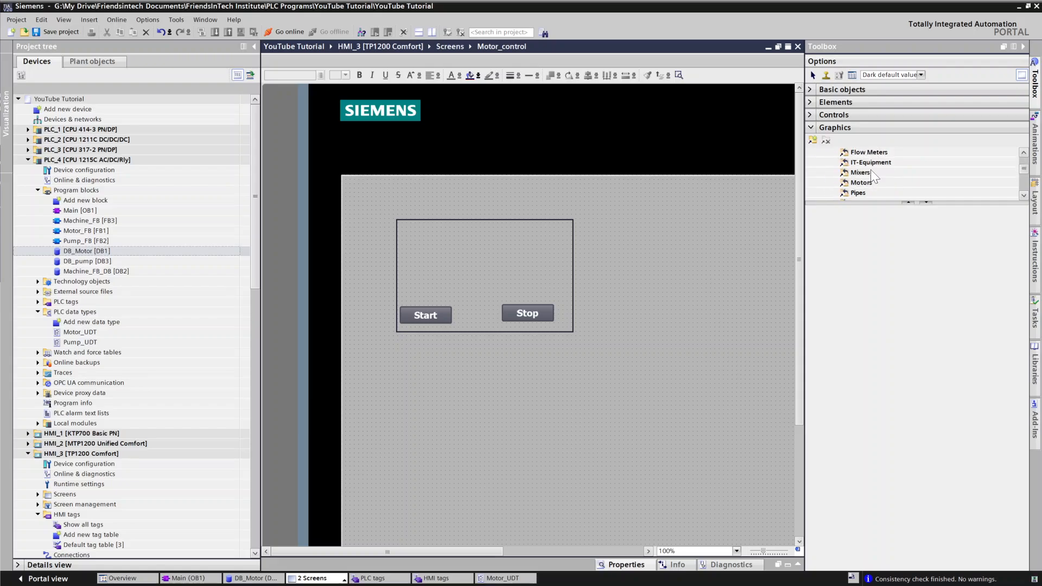
click(859, 183)
drag(820, 216, 455, 229)
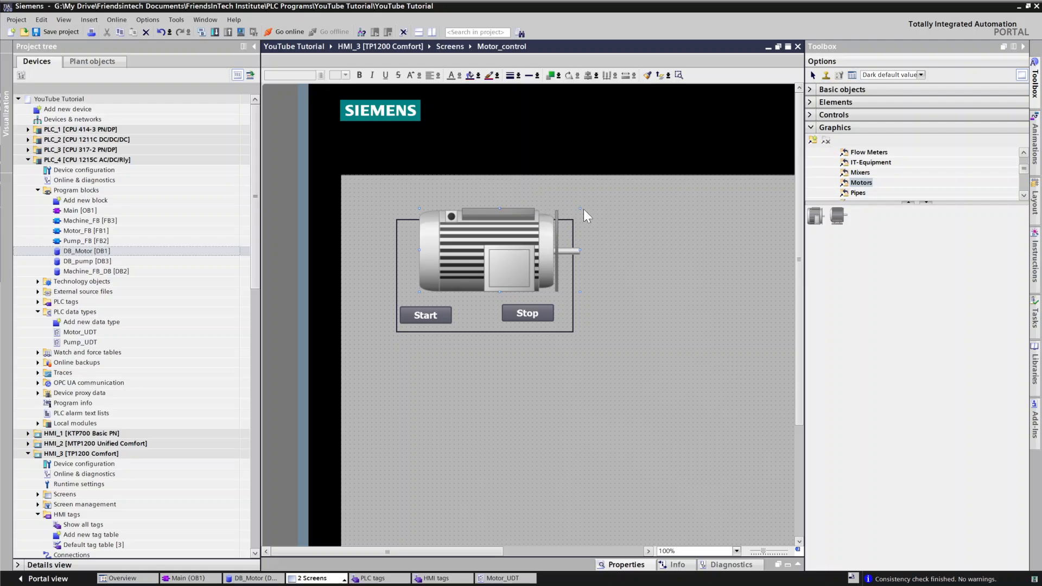
Step: Shrink the motor graphic and move it to the upper middle of the rectangle, above the buttons
drag(577, 210, 539, 239)
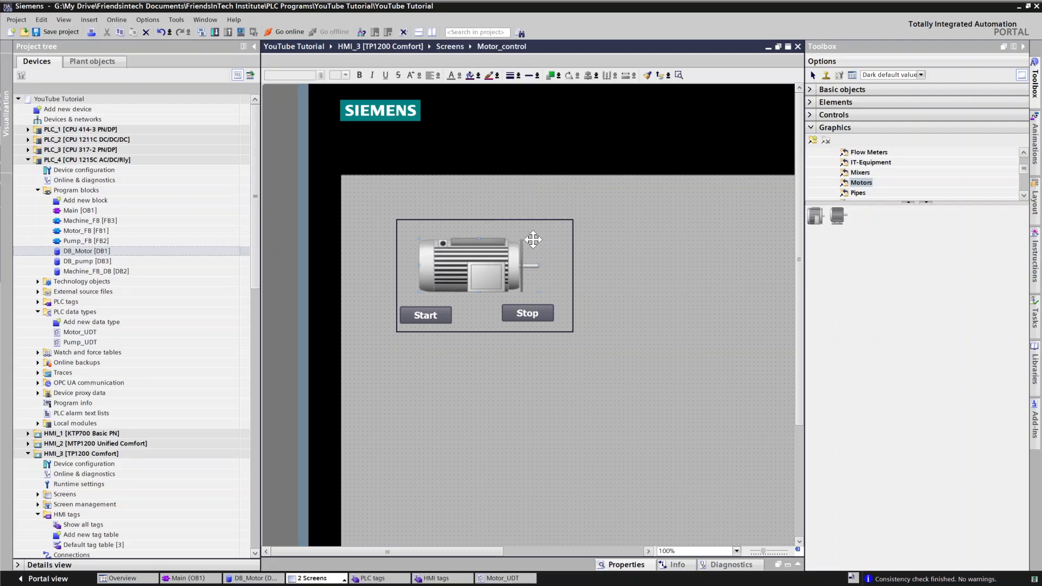
drag(492, 263, 531, 255)
click(656, 236)
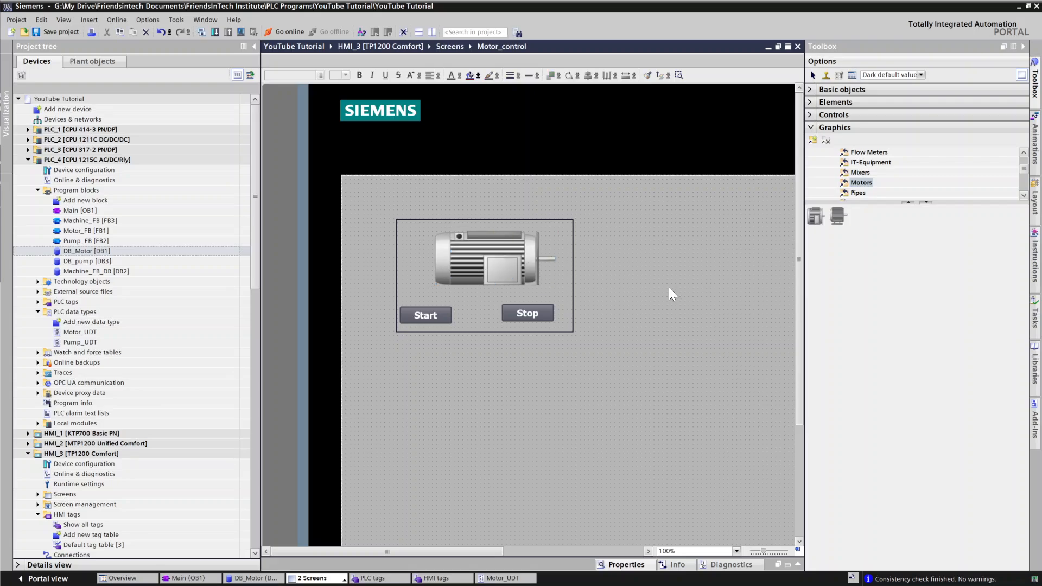
click(496, 274)
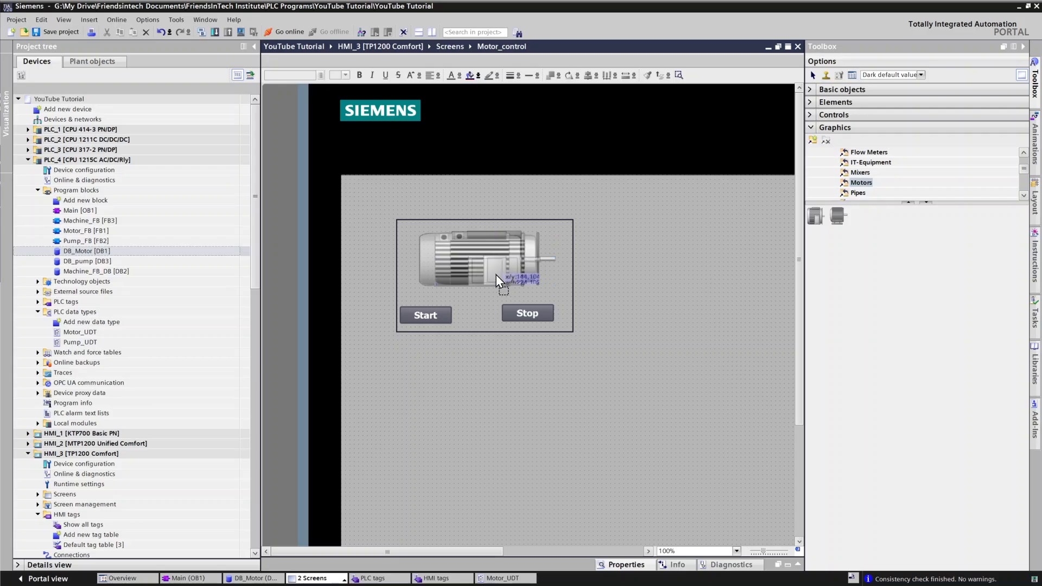
click(666, 274)
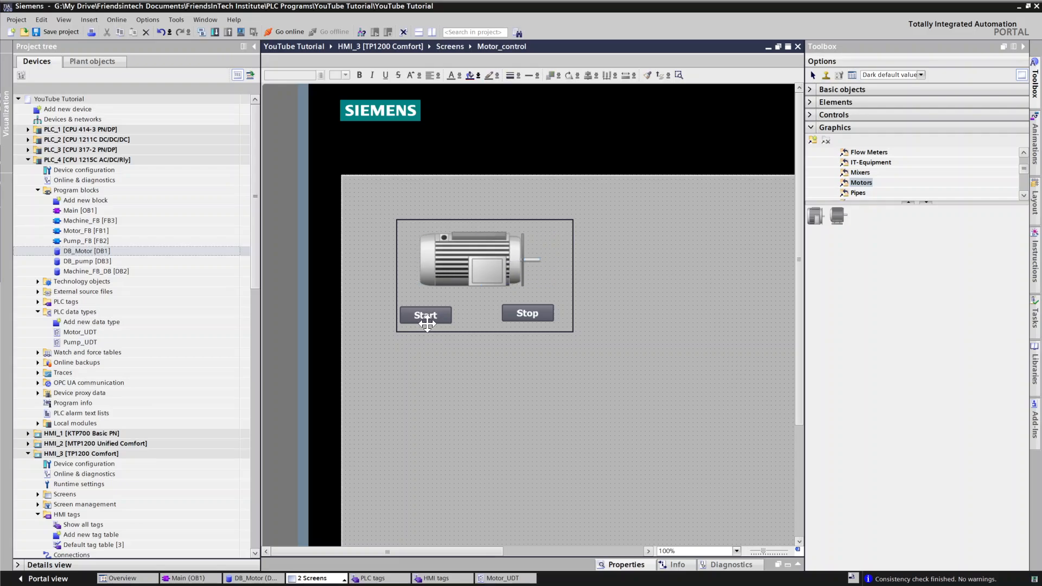
click(451, 315)
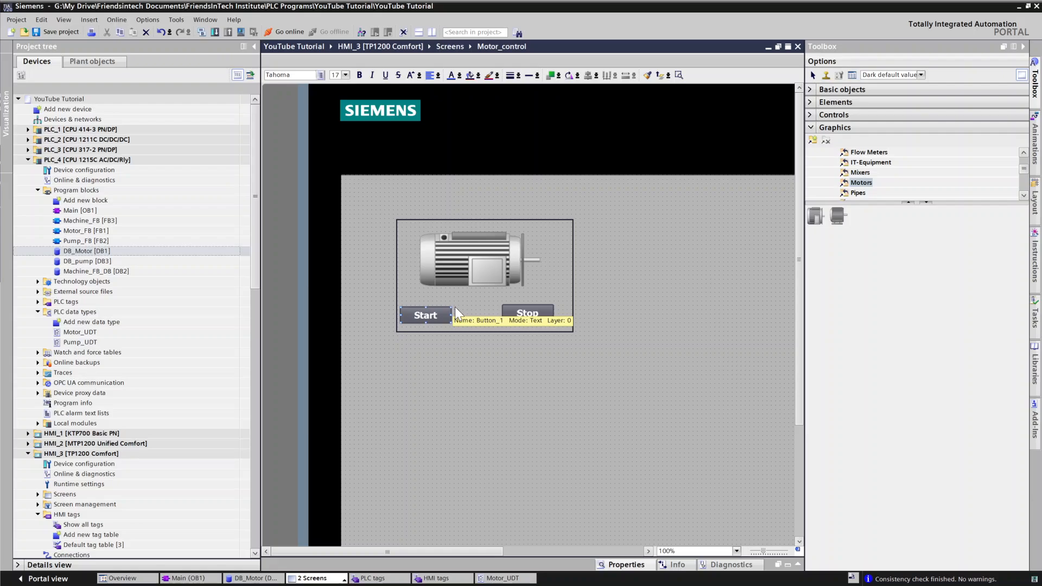
click(650, 332)
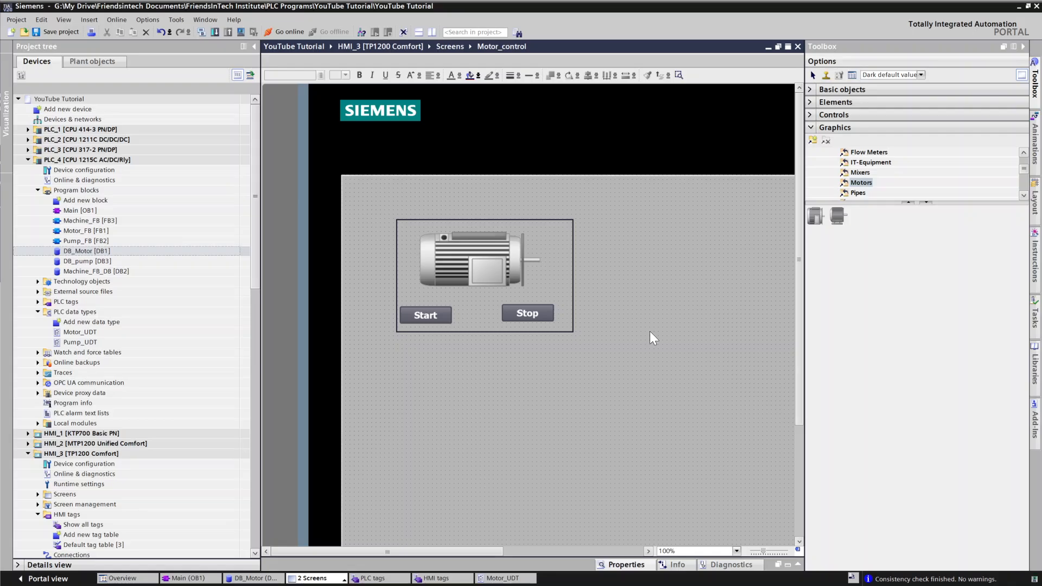
Step: Draw a small rectangle over the motor graphic's terminal box
click(809, 128)
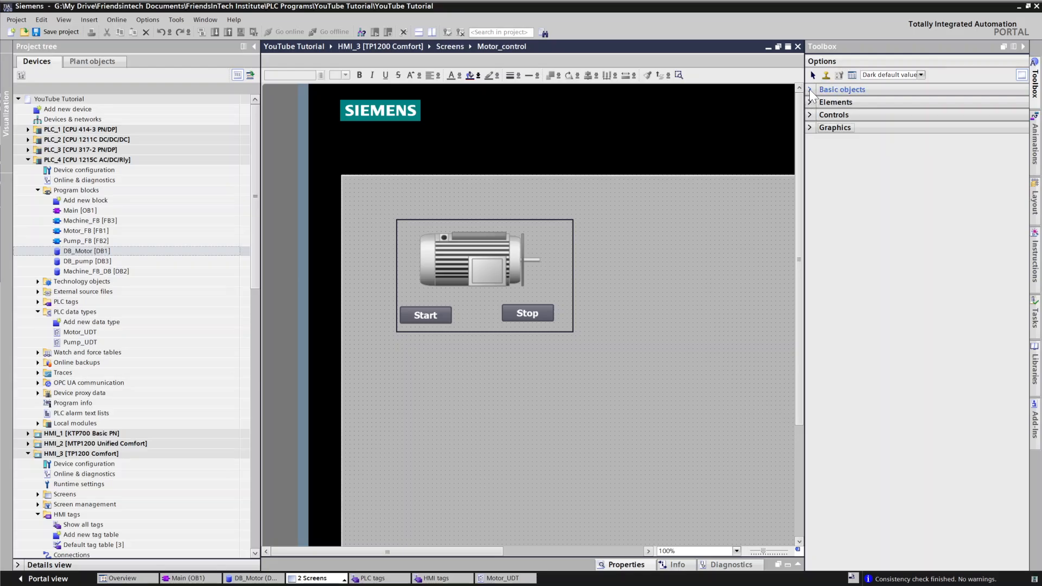
click(810, 90)
click(928, 107)
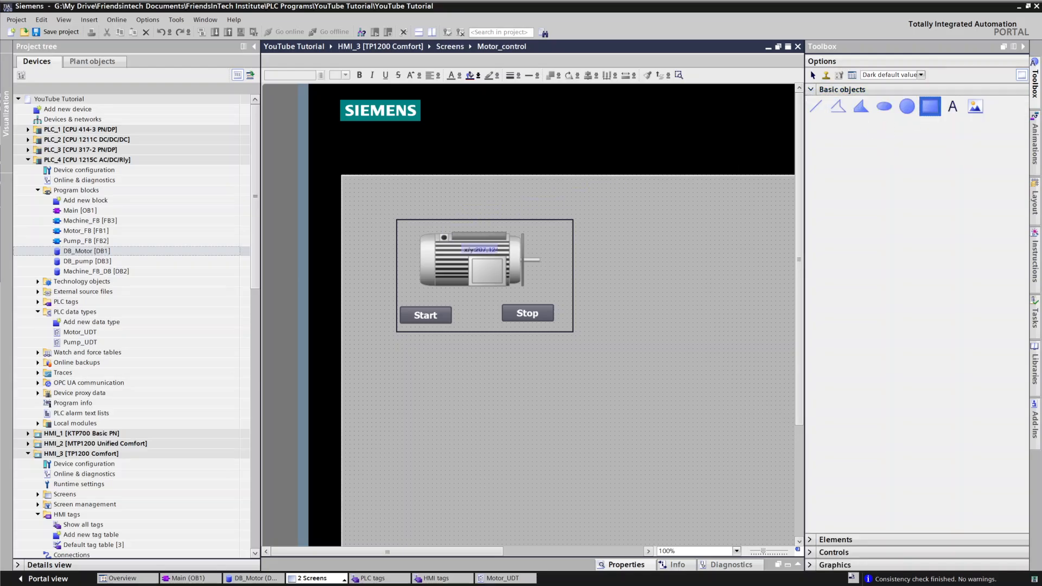
drag(471, 259, 503, 282)
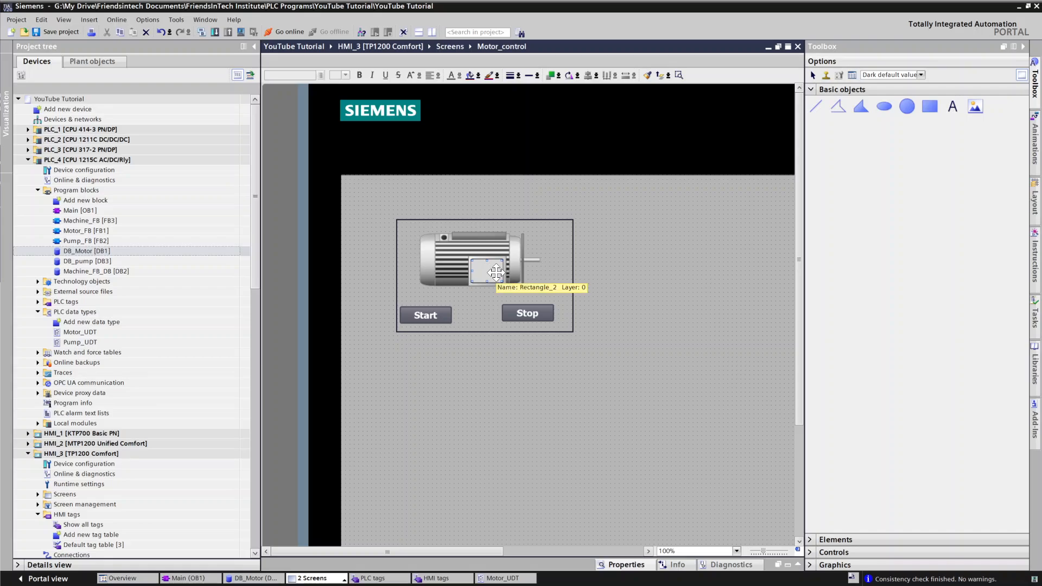
click(691, 266)
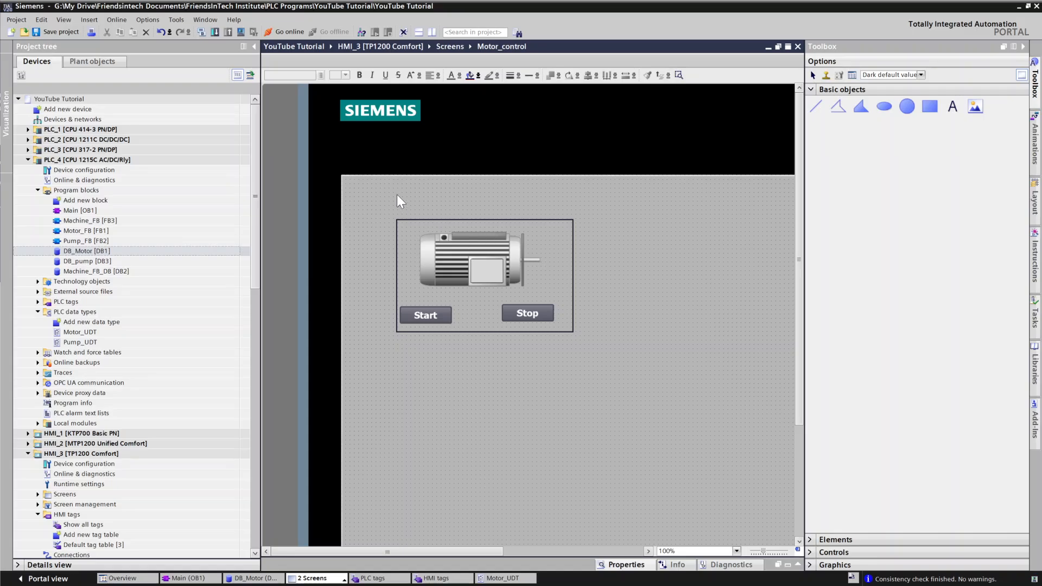
Step: Select all objects of the motor block and create a faceplate from them named Faceplate_1
drag(360, 196, 618, 399)
right_click(458, 270)
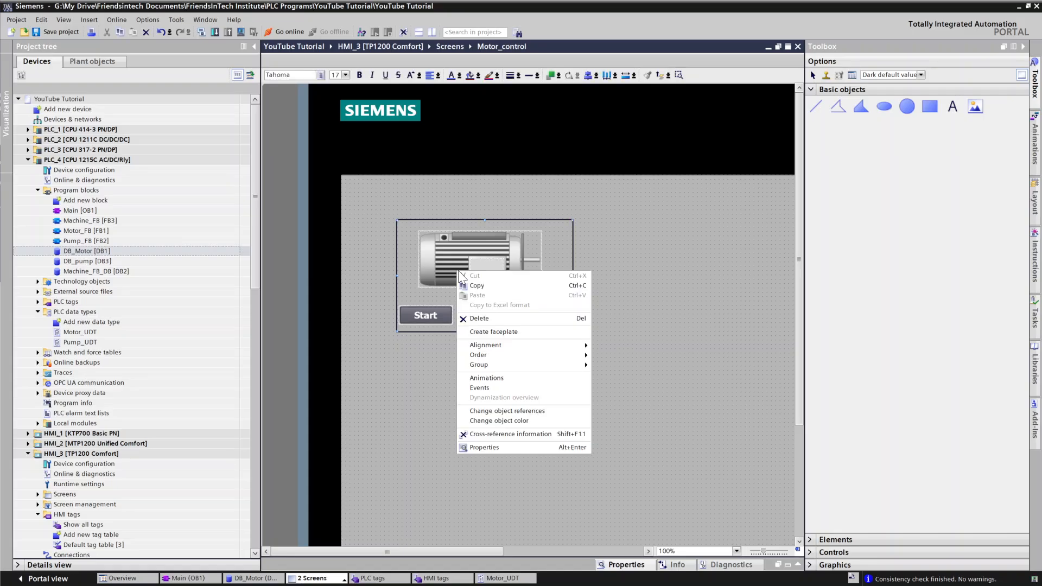
click(494, 333)
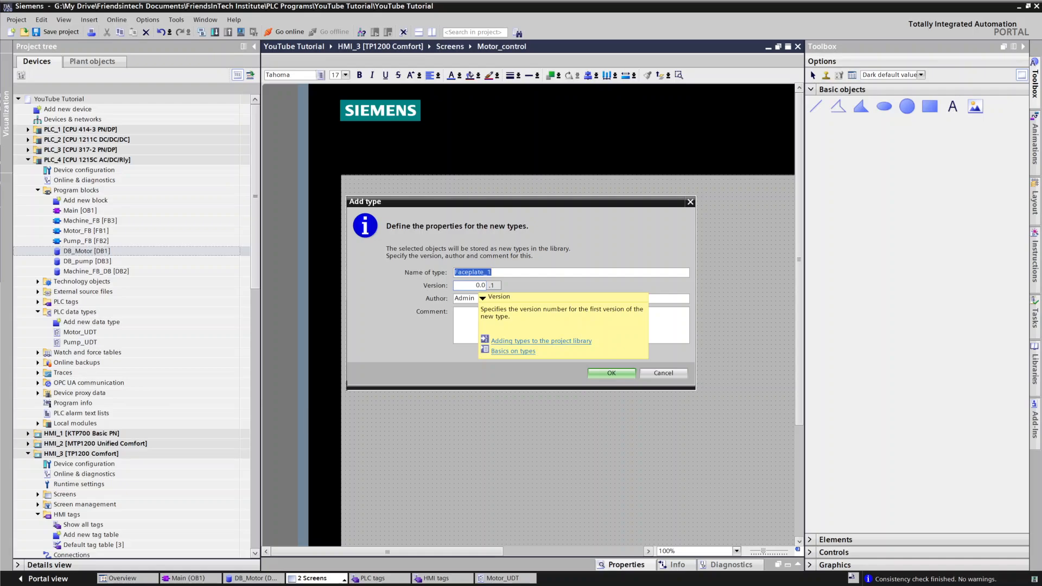
click(612, 373)
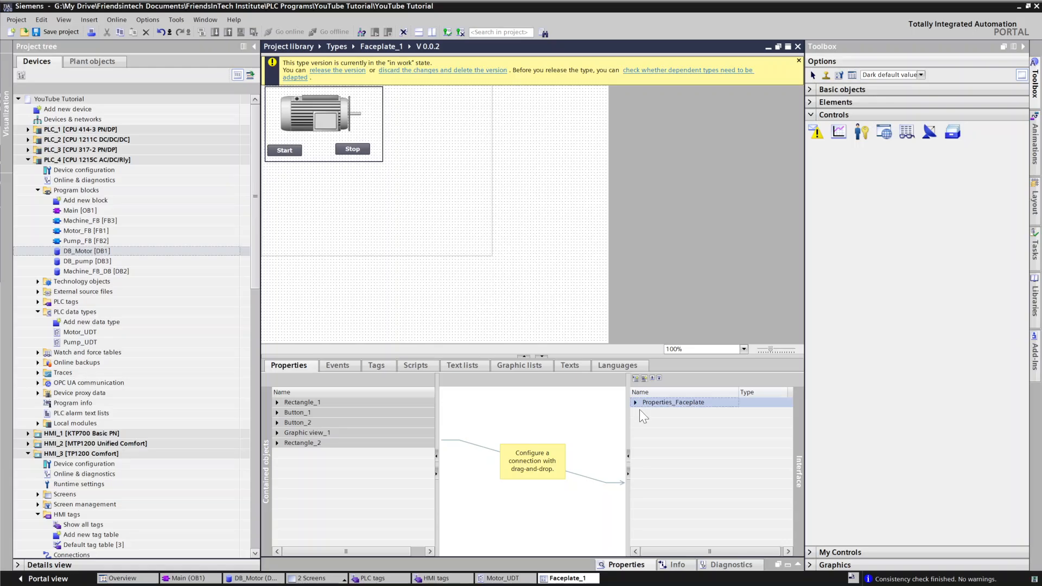
Step: Add the Motor_UDT PLC data type as a new type in the project library
double_click(638, 407)
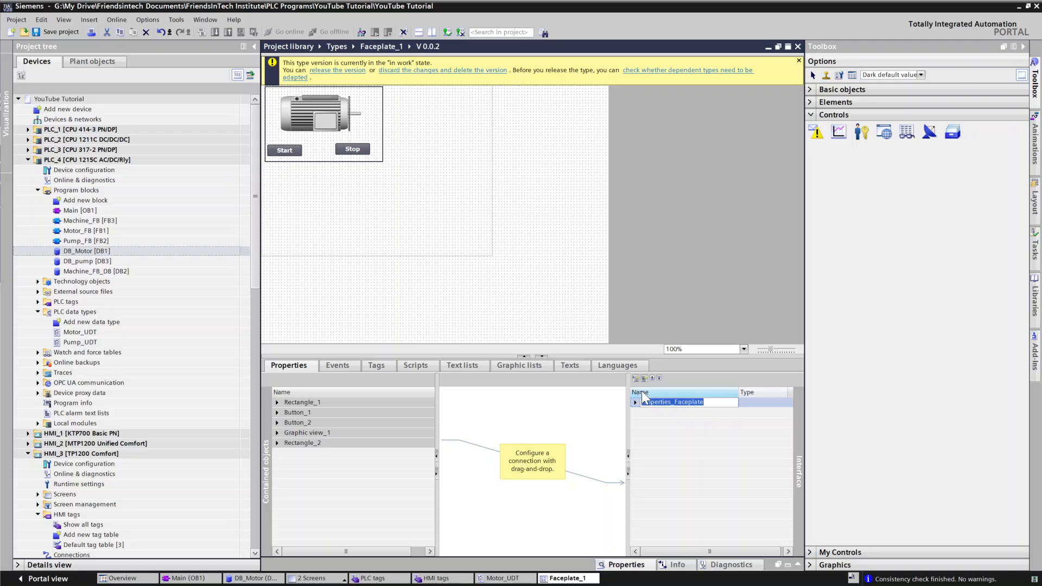
click(656, 415)
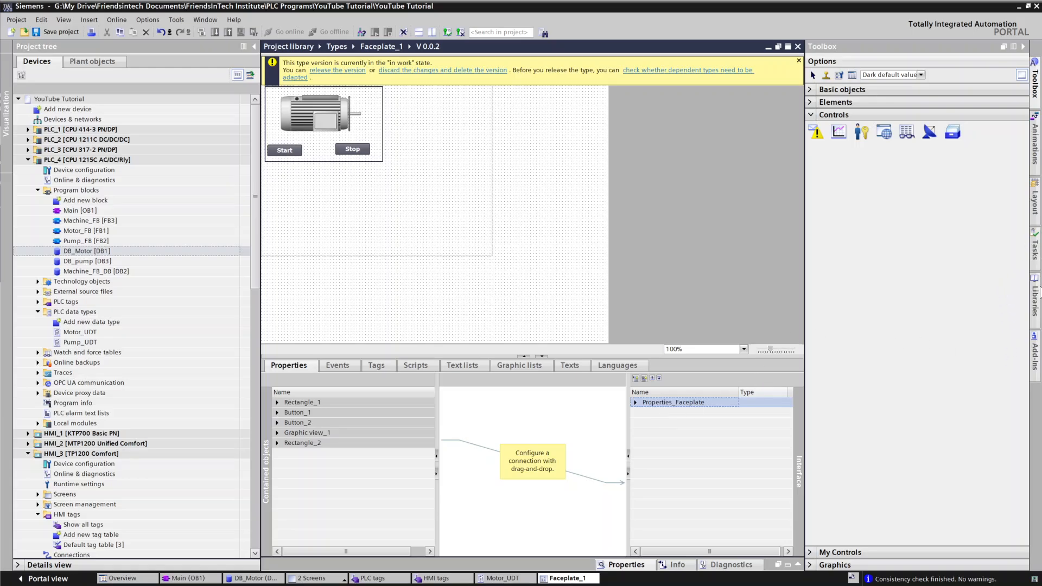
click(1035, 297)
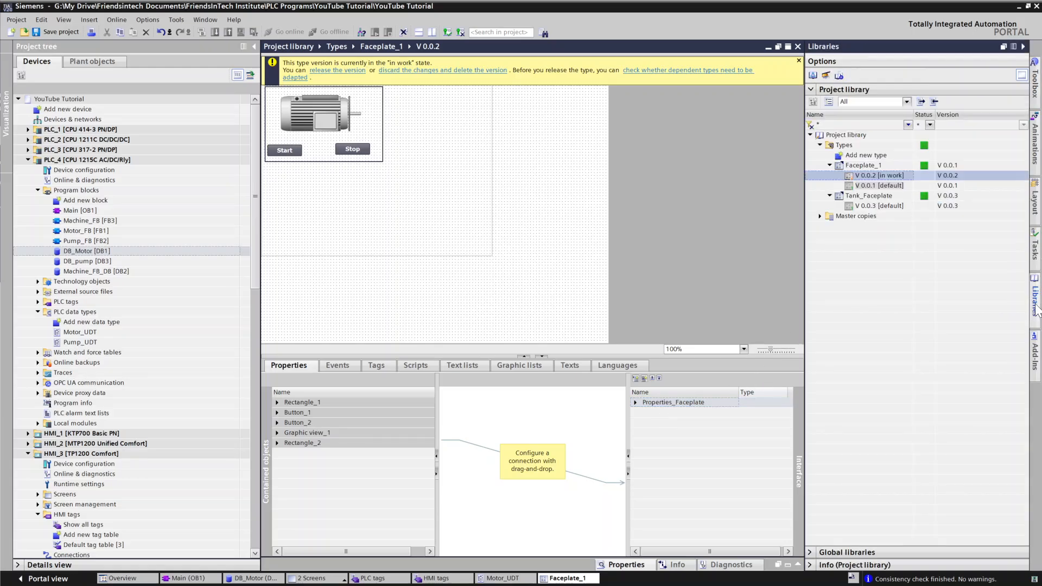
click(829, 165)
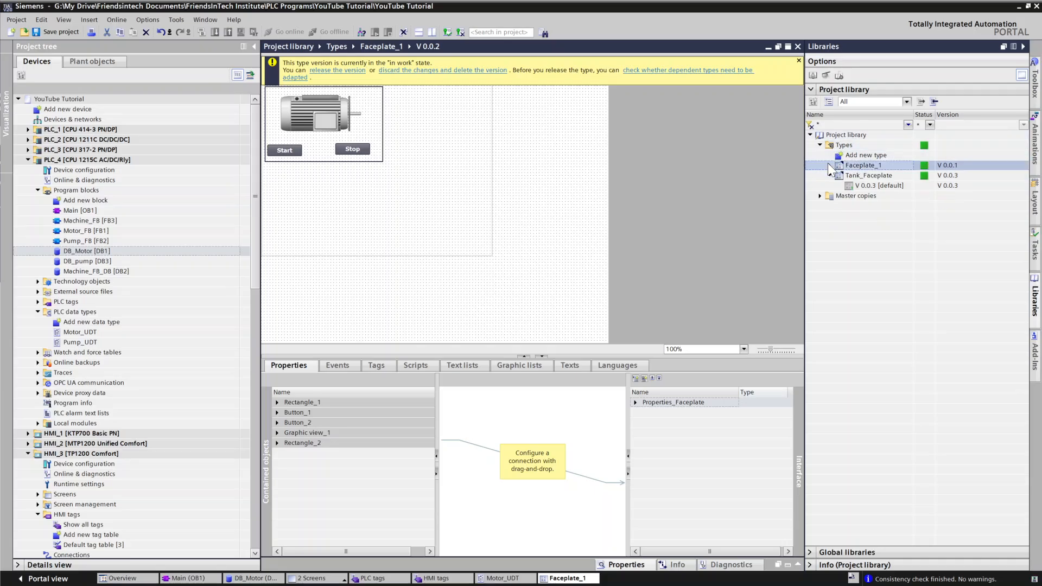
click(829, 176)
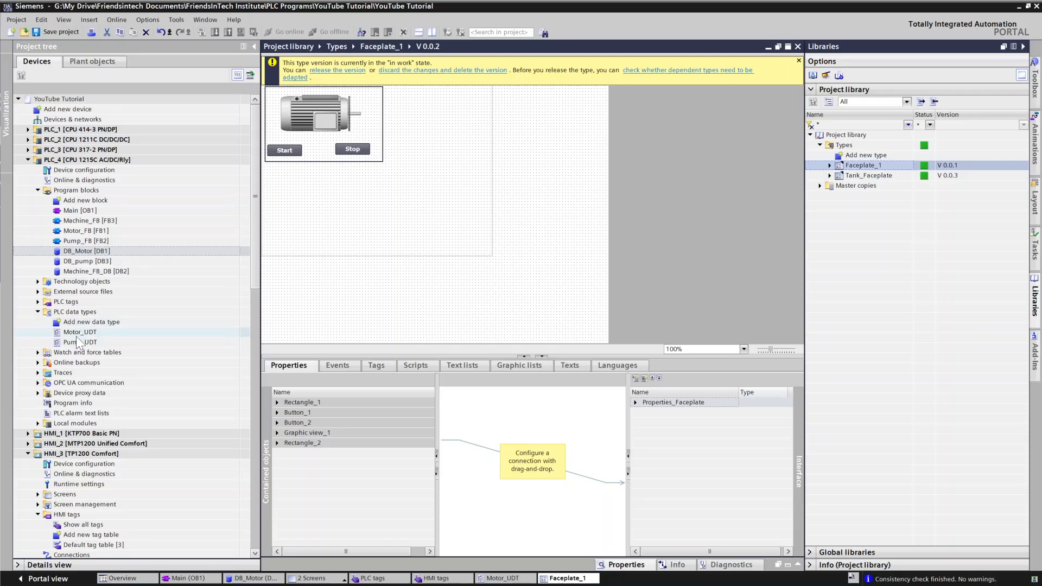
drag(81, 332, 852, 145)
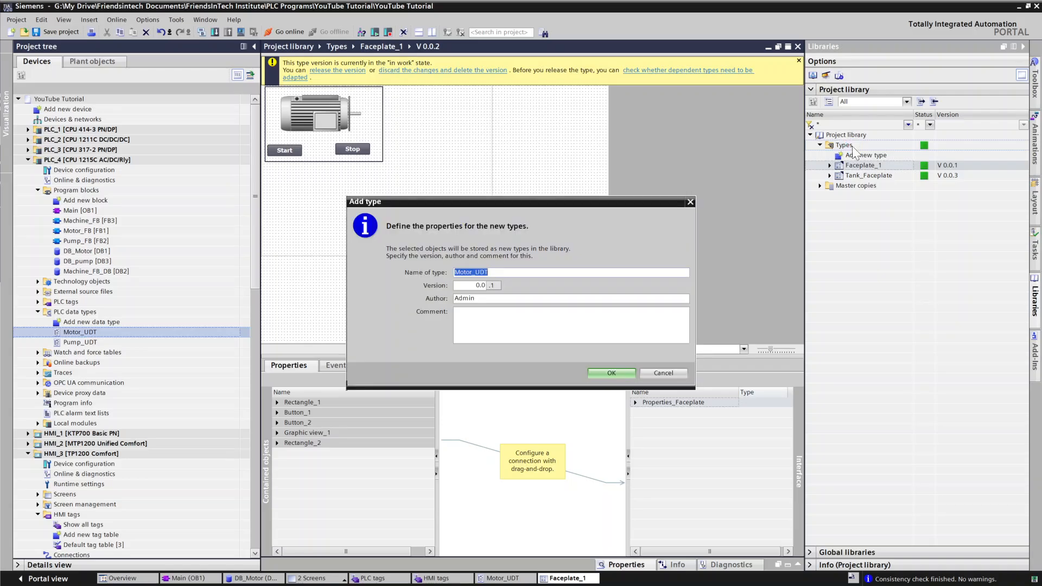
click(604, 372)
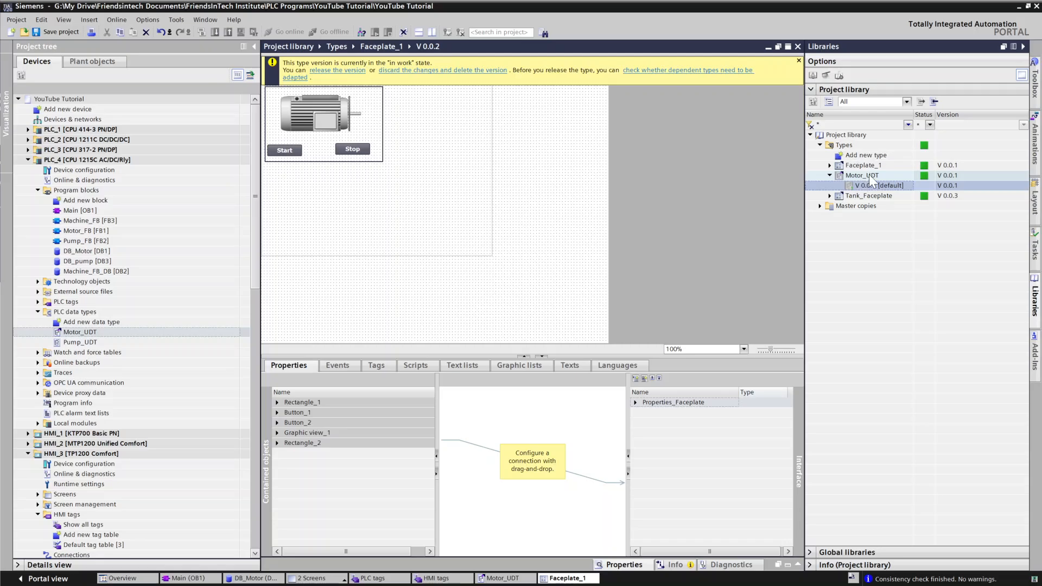
Step: Add a property to the faceplate interface and set its type to Motor_UDT V 0.0.1
click(670, 412)
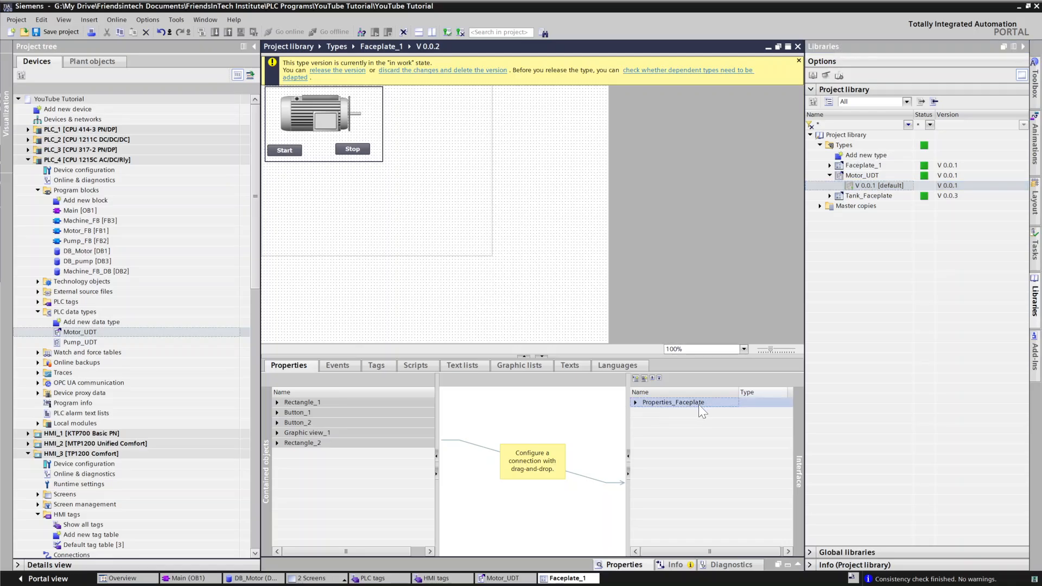
click(643, 377)
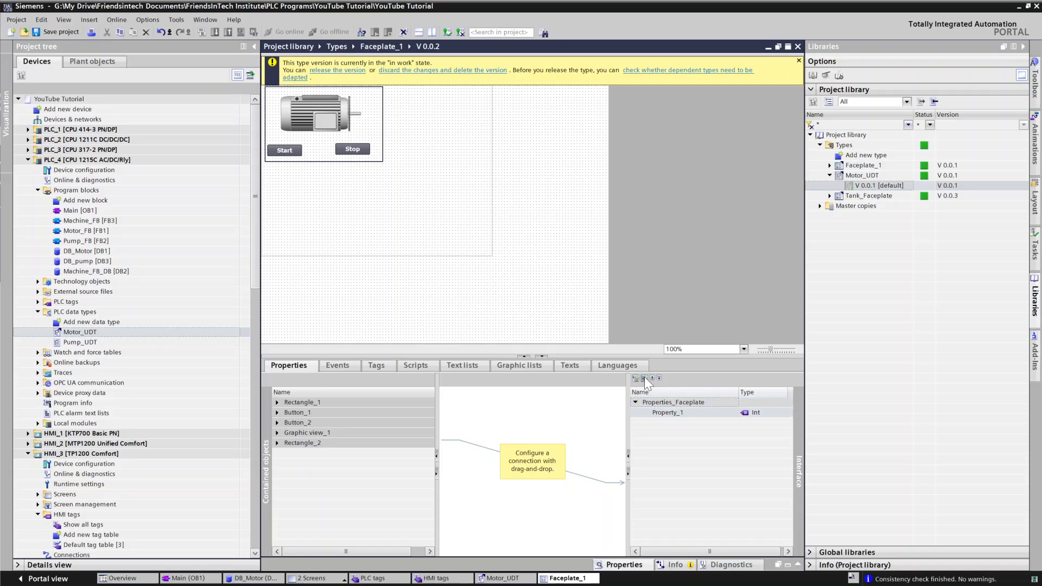
click(685, 414)
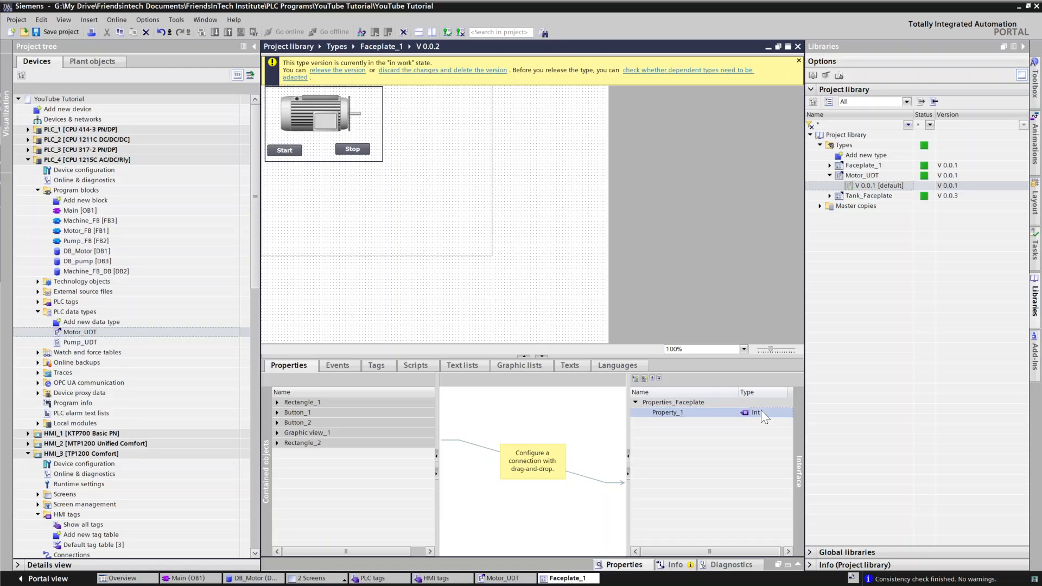
drag(679, 551, 728, 552)
click(745, 416)
click(745, 414)
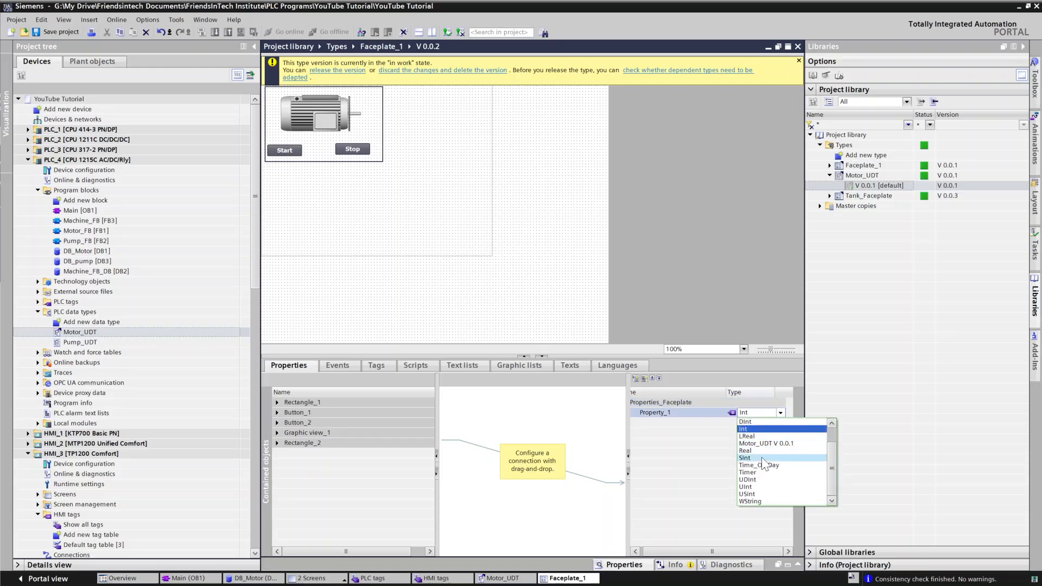
click(787, 444)
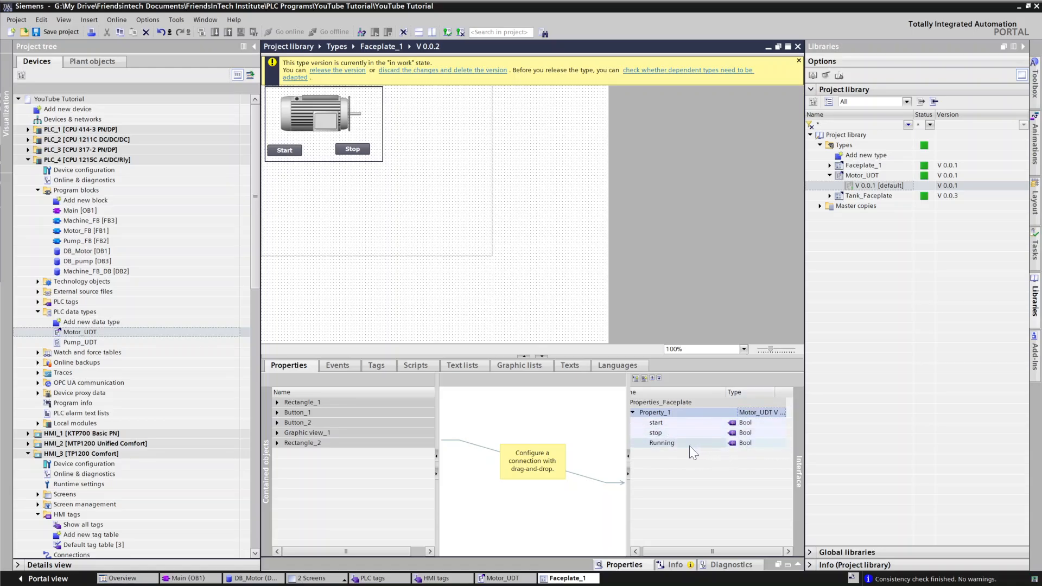
Step: Rename the new faceplate interface property to Motor
click(669, 413)
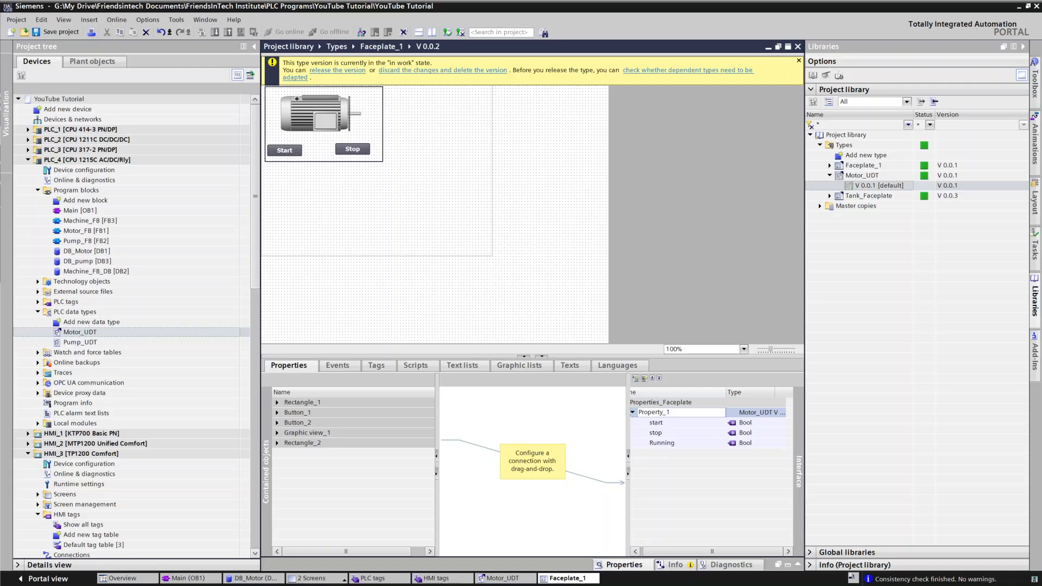
key(BackSpace)
key(BackSpace)
key(BackSpace)
key(BackSpace)
key(BackSpace)
key(BackSpace)
key(BackSpace)
key(BackSpace)
key(BackSpace)
key(BackSpace)
text(Motor)
key(Return)
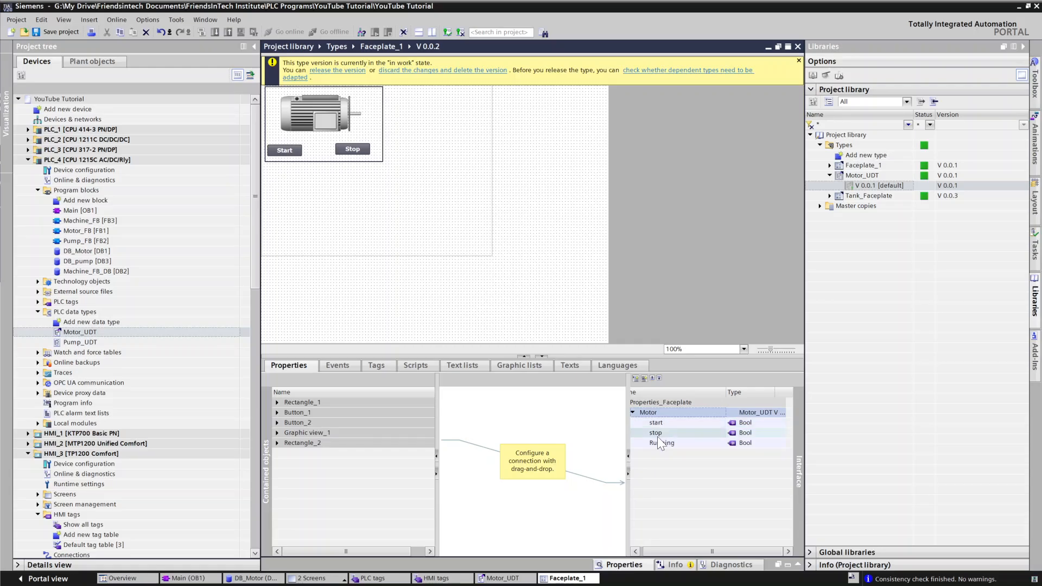
Step: Add a colour-and-flashing appearance animation to the motor graphic's rectangle
click(328, 122)
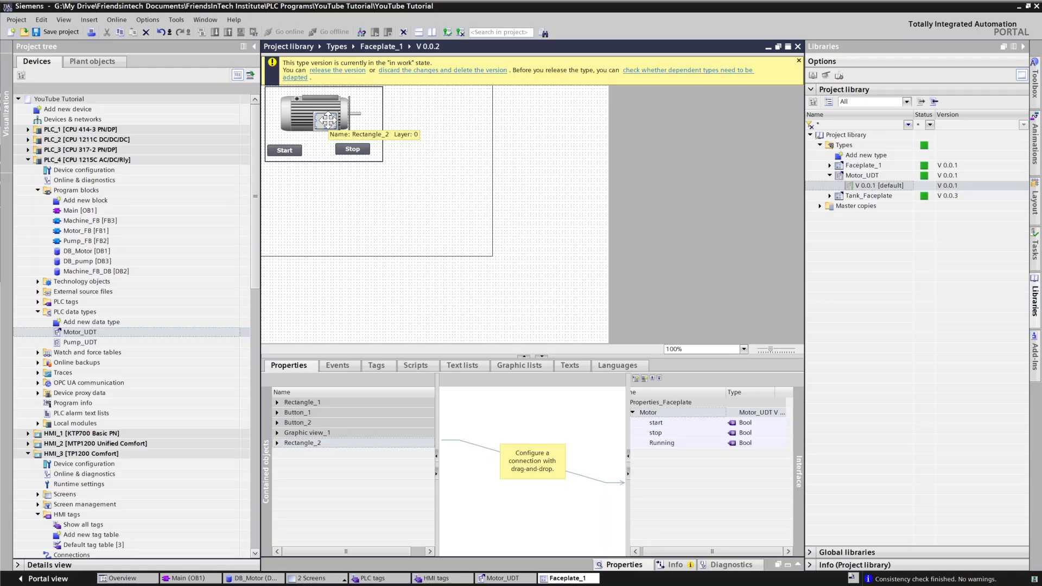
right_click(328, 122)
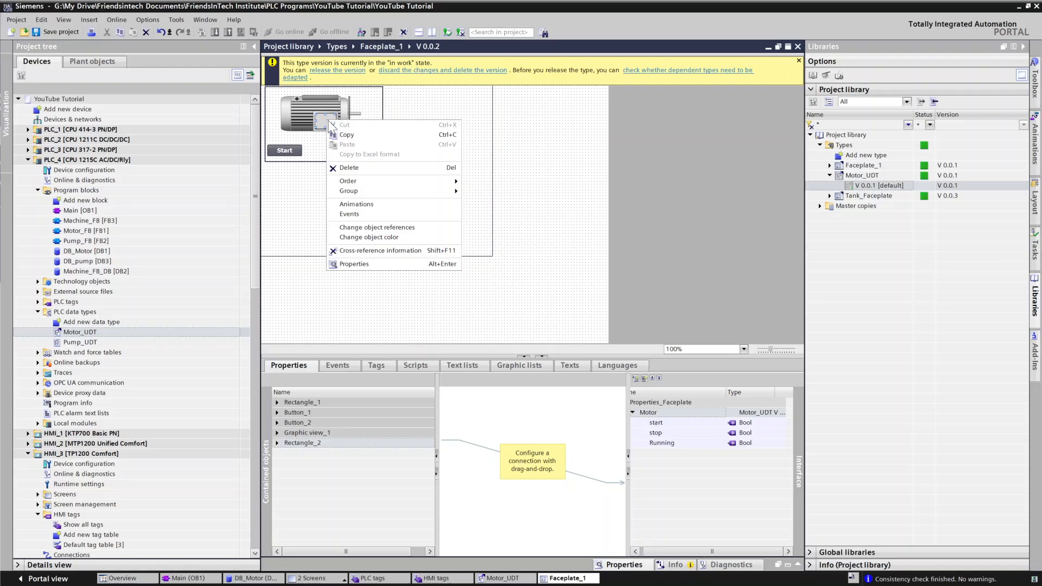
click(350, 212)
click(346, 263)
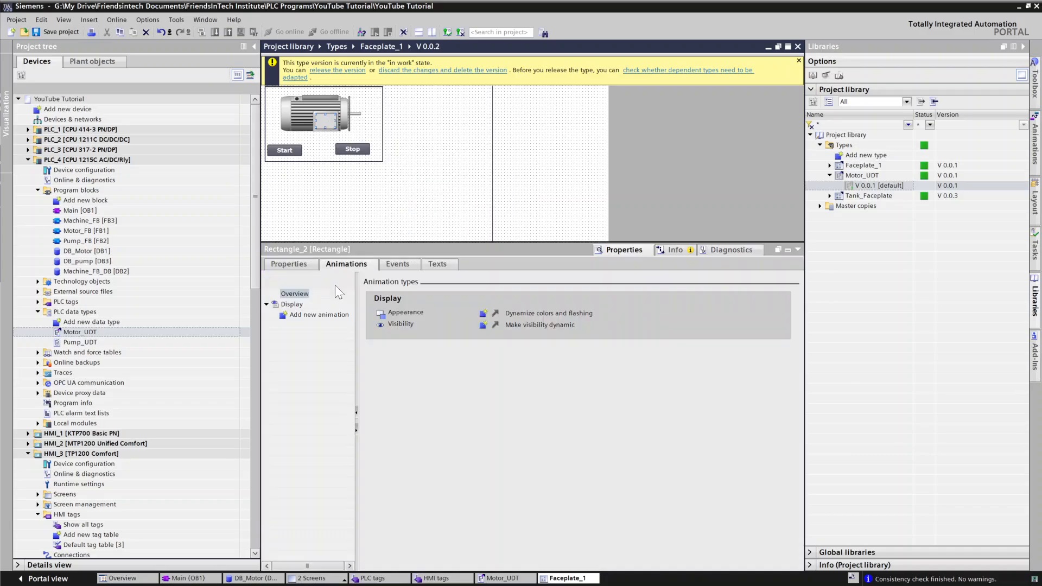
click(481, 314)
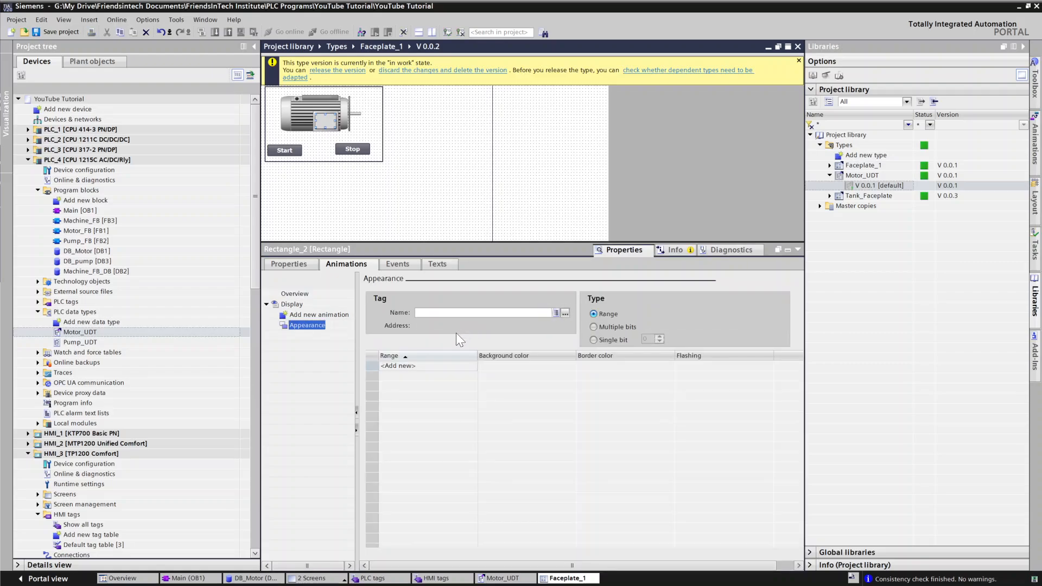
Step: Add an appearance range 0 with a green background colour and green border colour
click(393, 367)
click(393, 367)
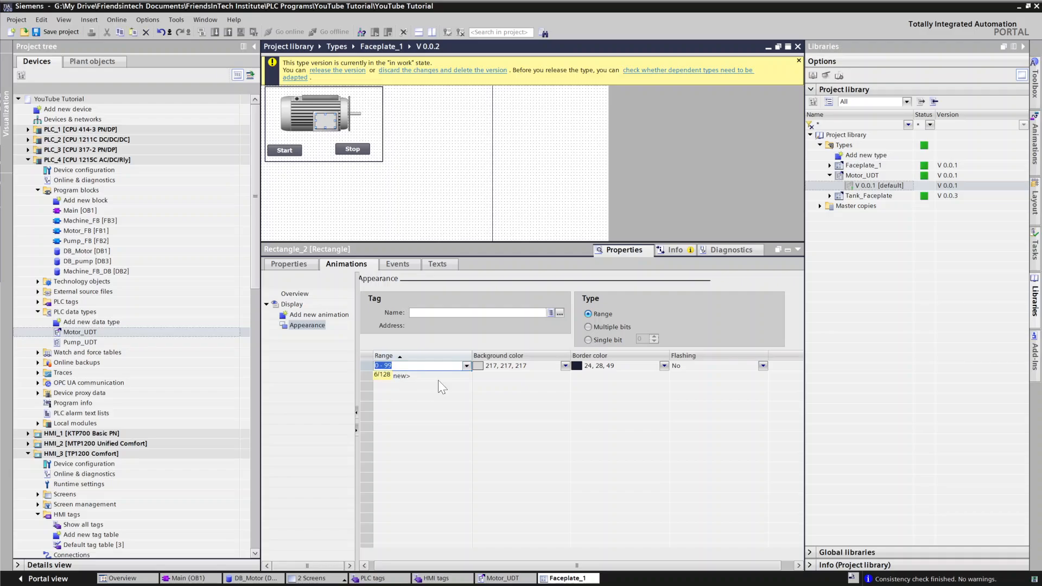
click(530, 375)
click(422, 364)
key(BackSpace)
key(Return)
click(630, 367)
click(664, 366)
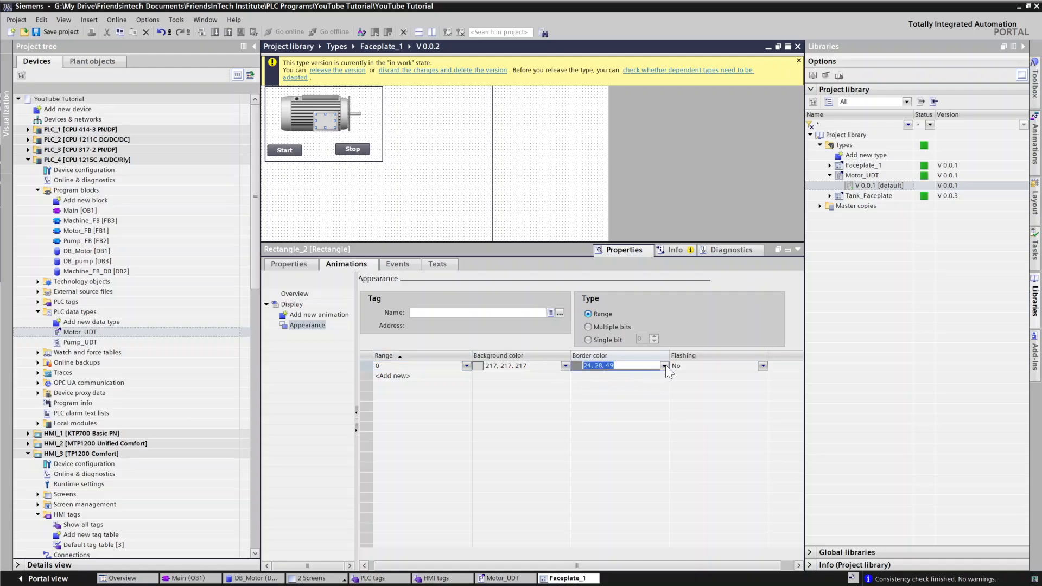
click(600, 400)
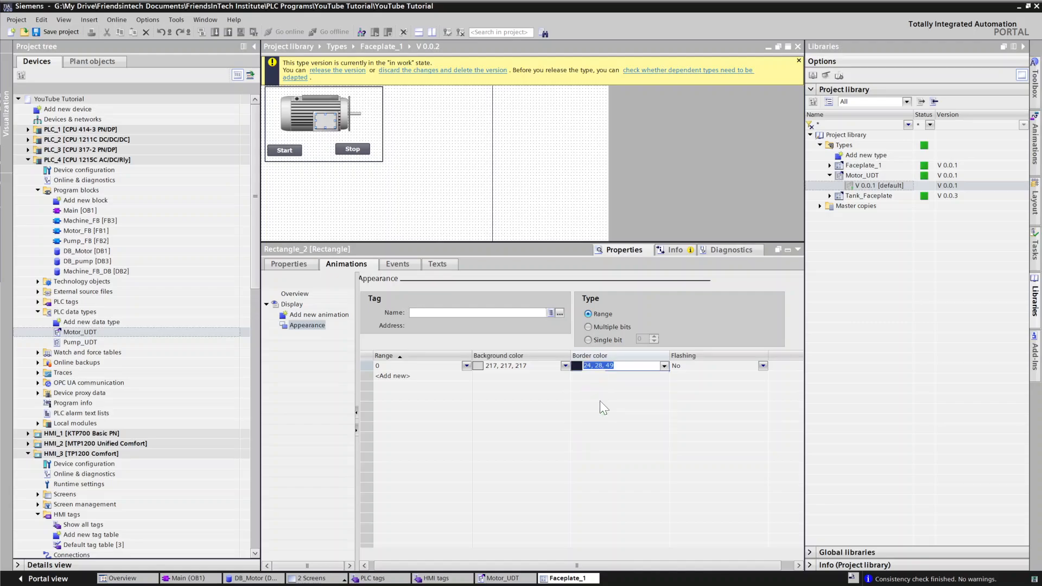
click(555, 366)
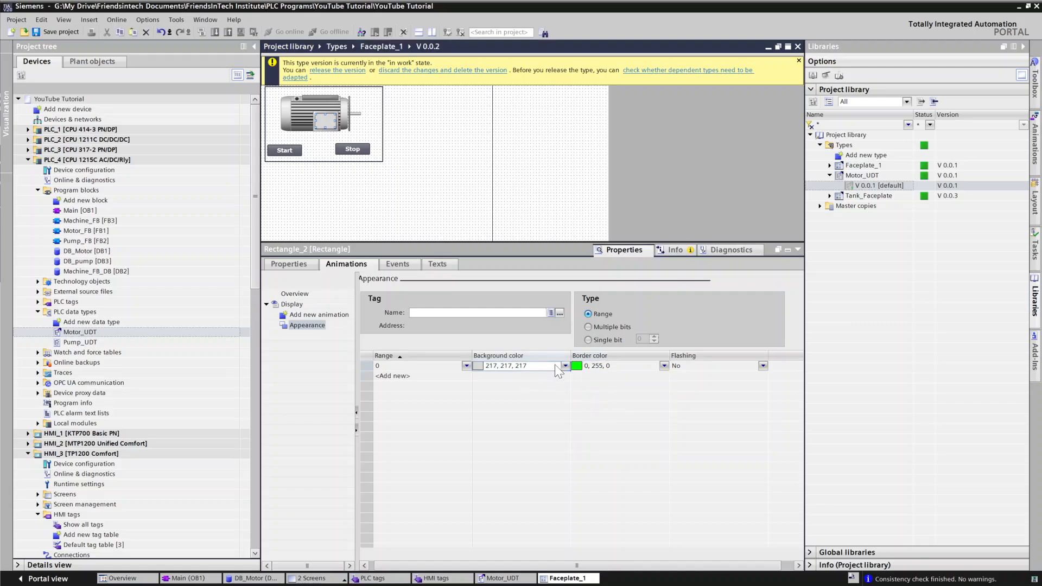
click(565, 366)
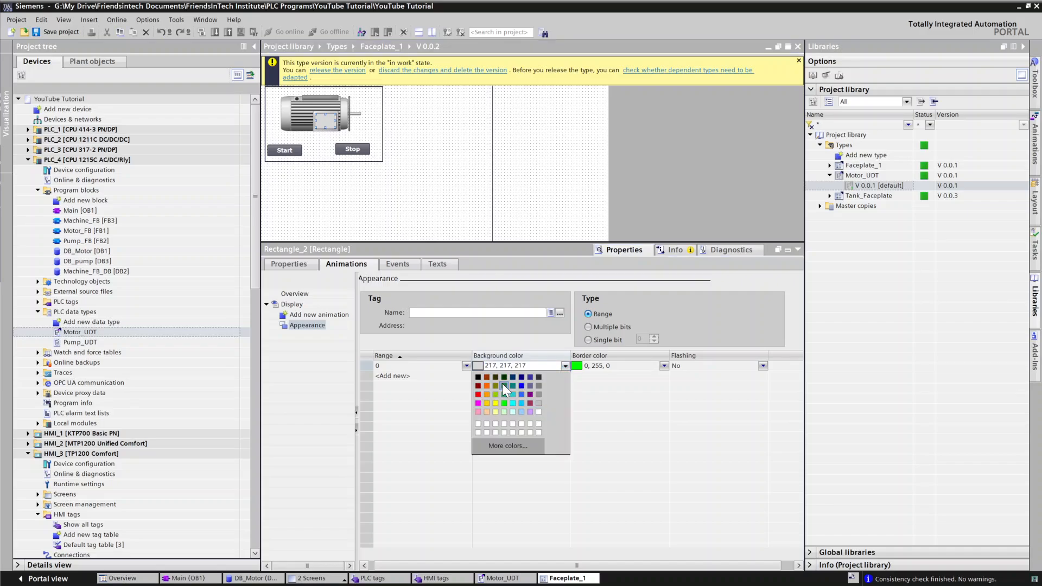
click(502, 401)
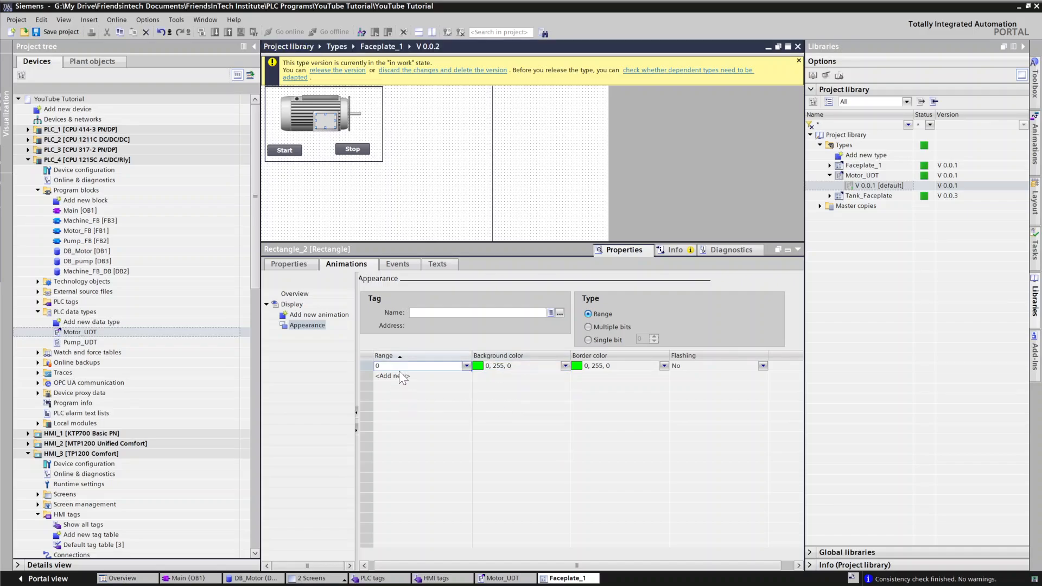
Step: Add an appearance range 1 with an orange (255, 102, 0) background and red (255, 0, 0) border
click(399, 376)
click(488, 376)
click(565, 376)
click(487, 396)
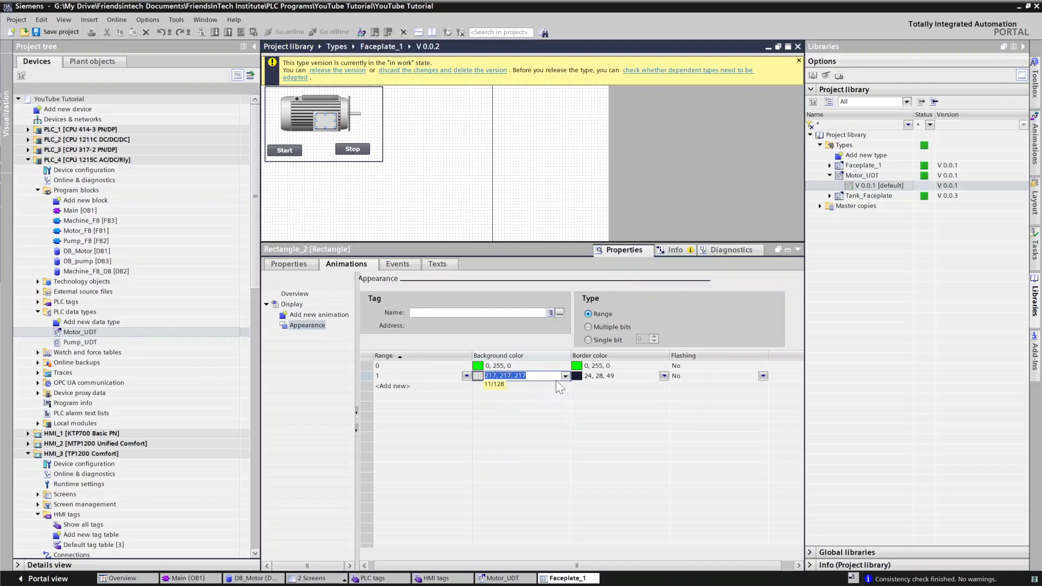
click(640, 376)
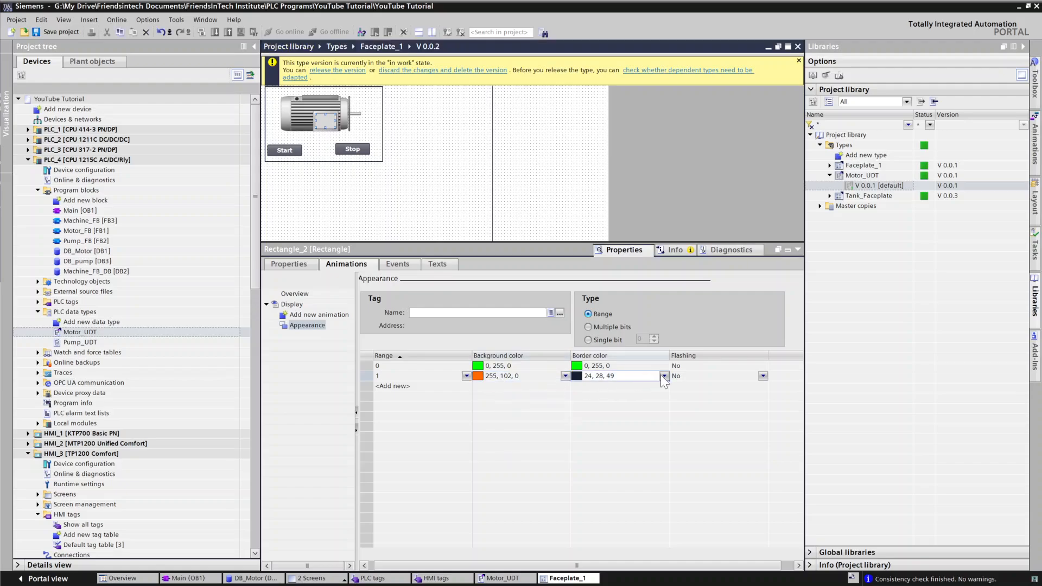
click(663, 378)
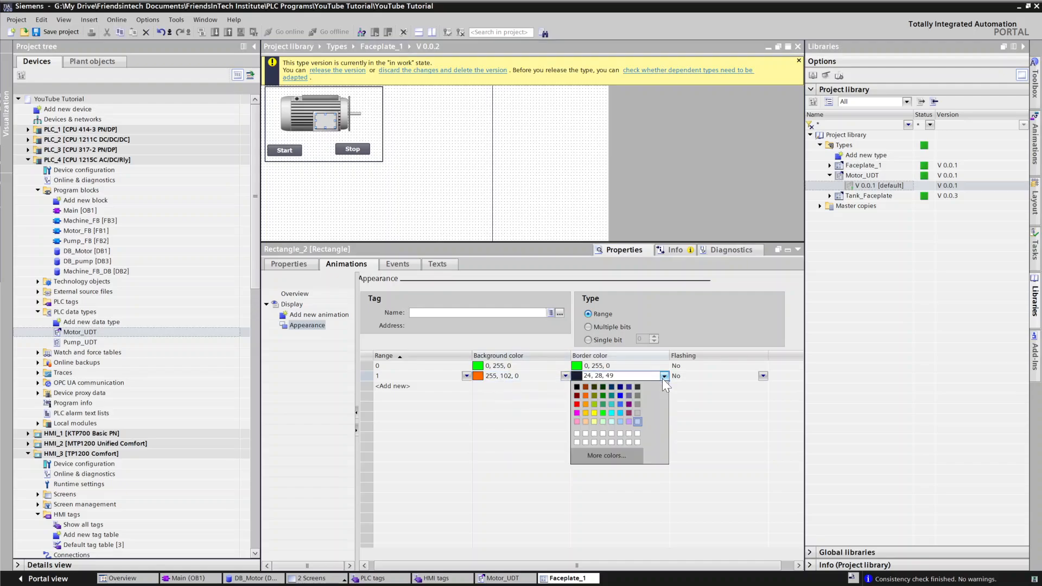
click(578, 405)
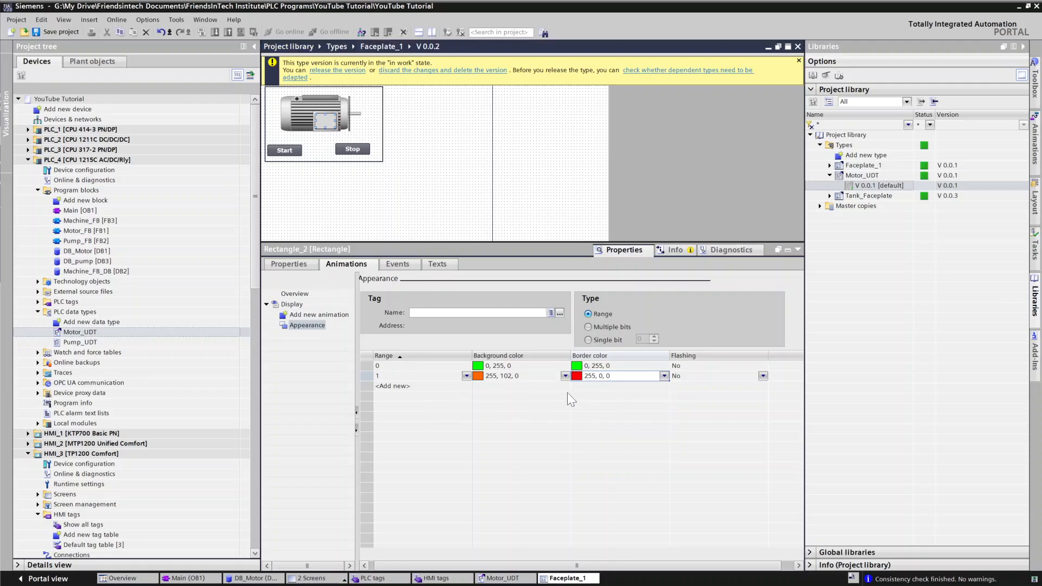
Step: Set the animation tag to the faceplate property Motor.Running
click(559, 314)
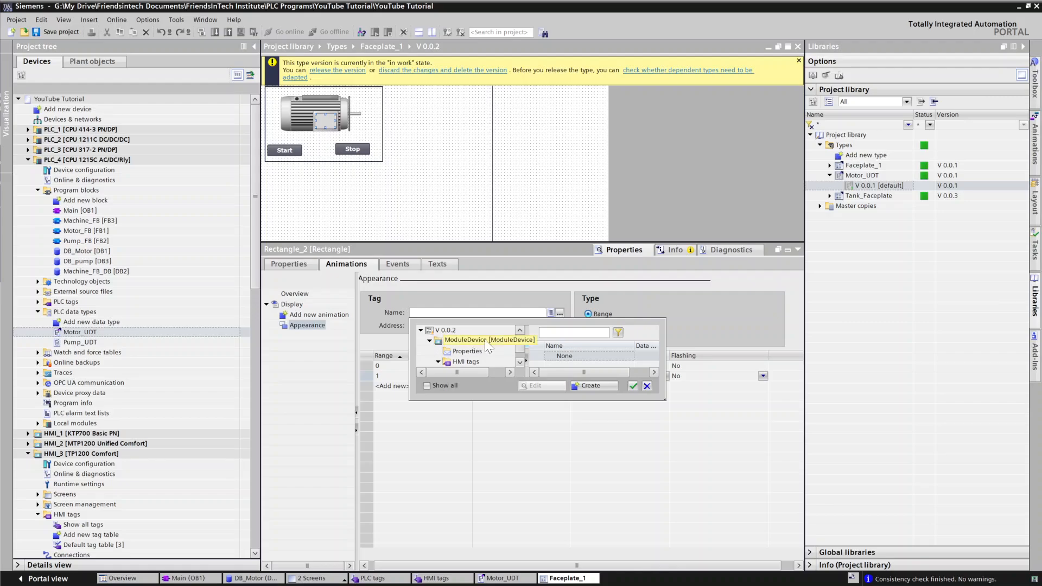
click(464, 351)
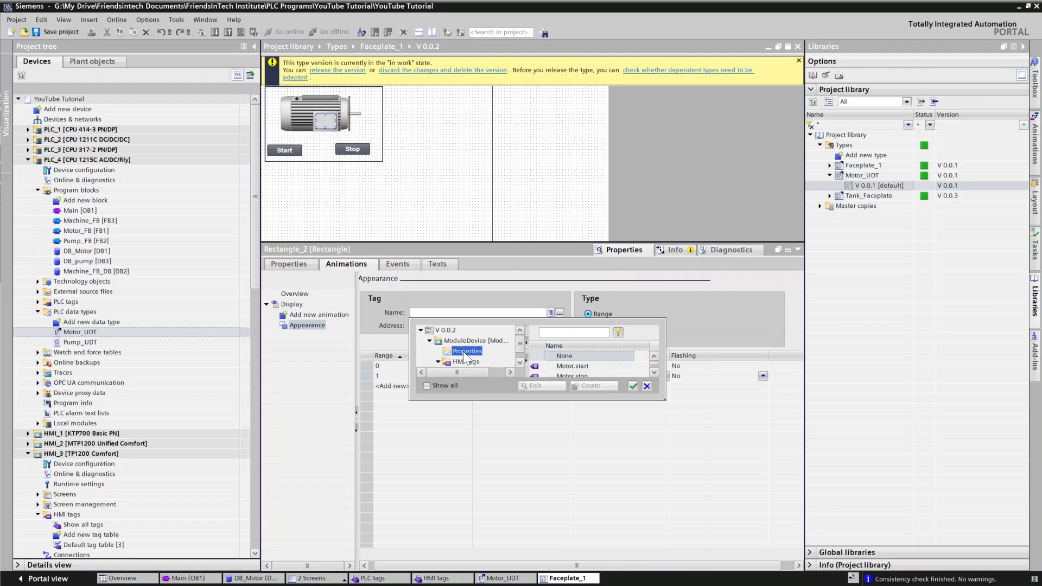
scroll(652, 367, down, 2)
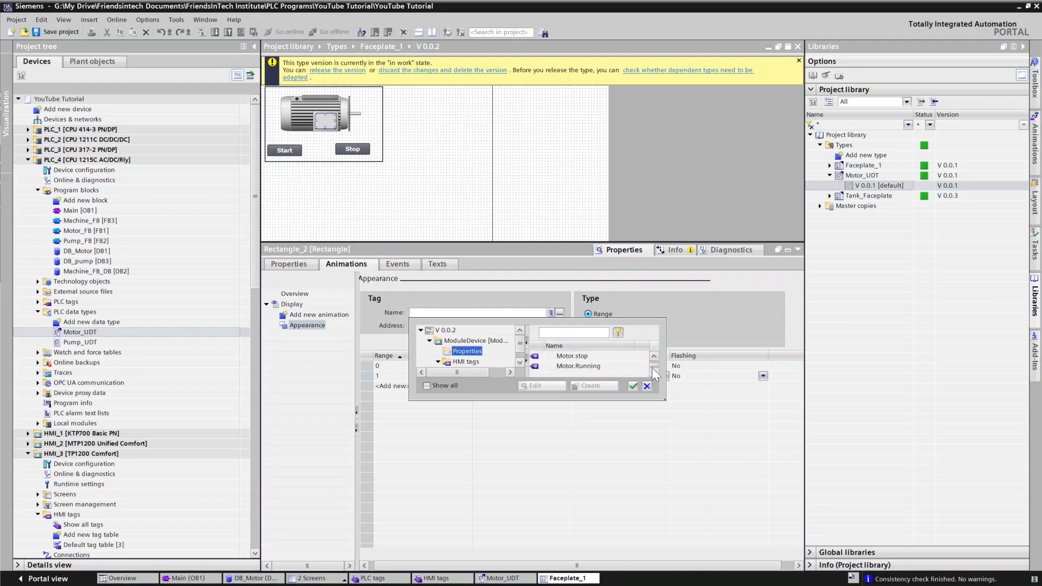
click(571, 367)
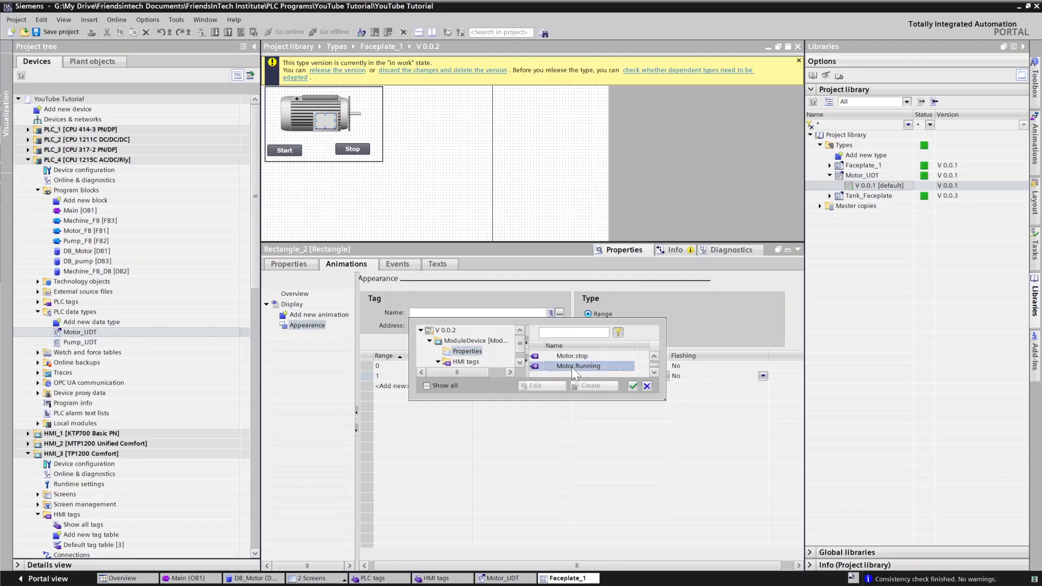
click(633, 385)
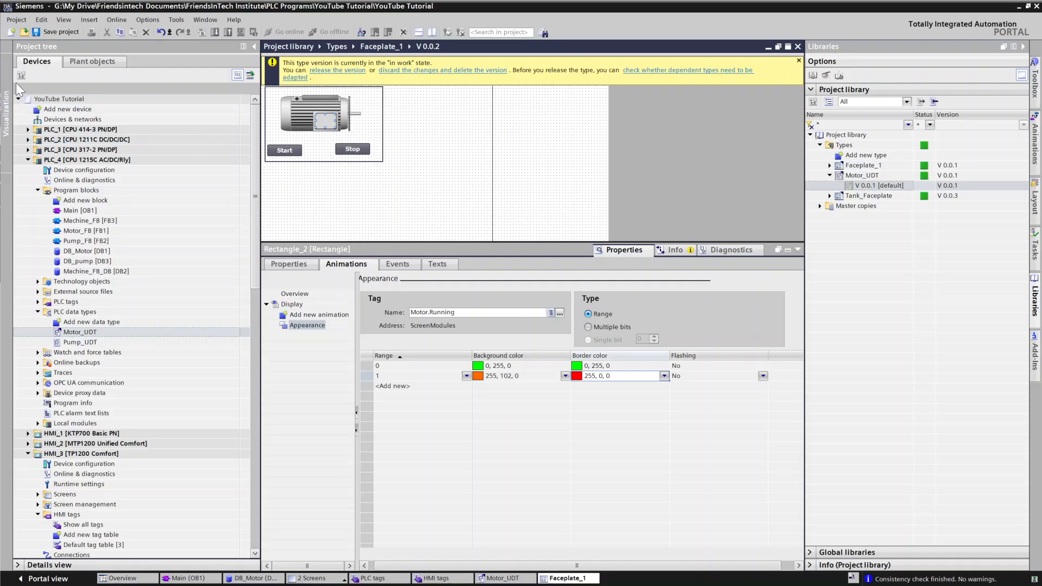
Step: Save the project
click(55, 23)
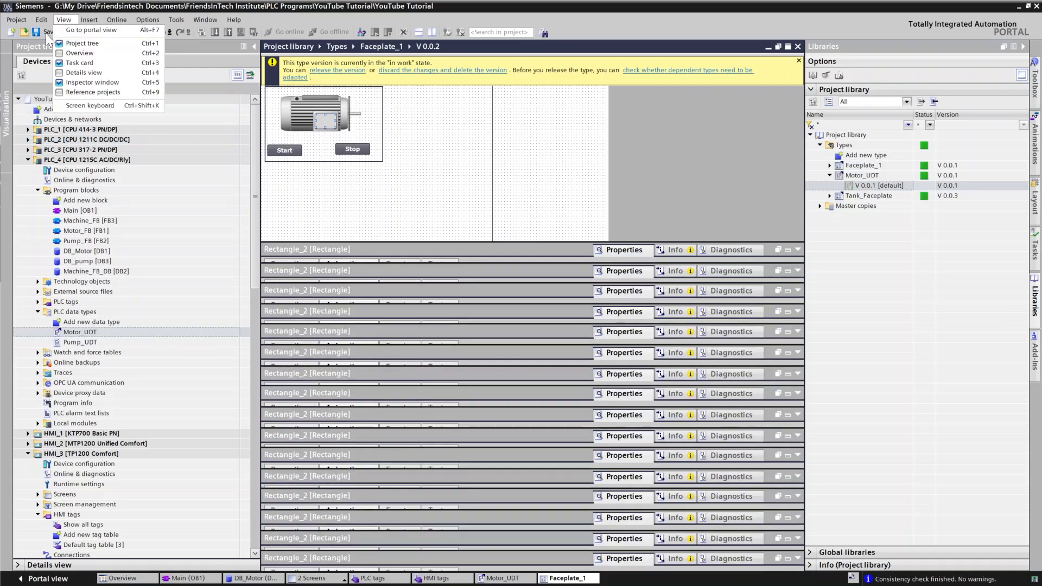
key(Escape)
click(48, 30)
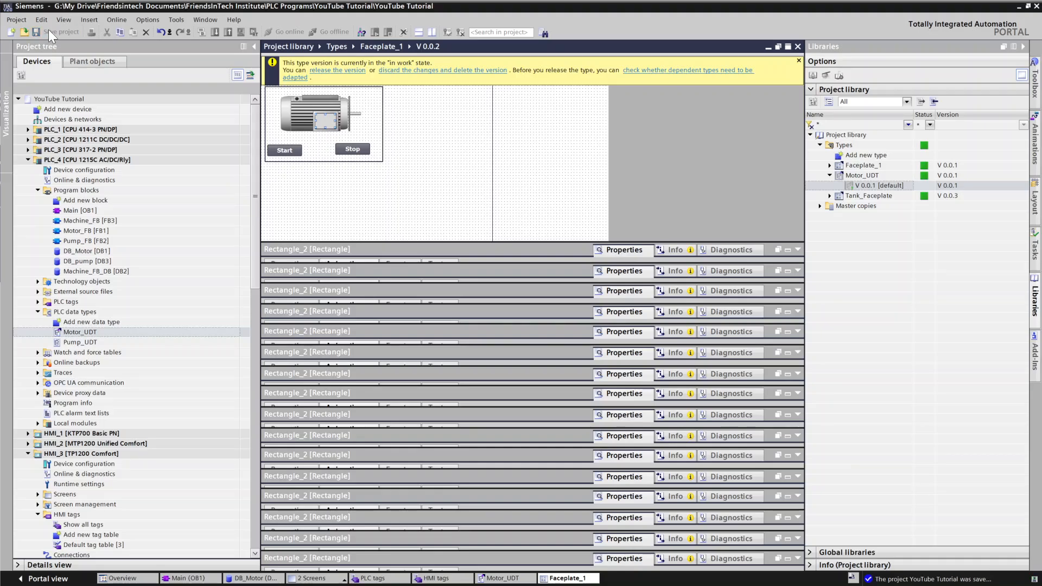
Step: Review the HMI tags and Motor_UDT editors before returning to the faceplate editor
click(442, 579)
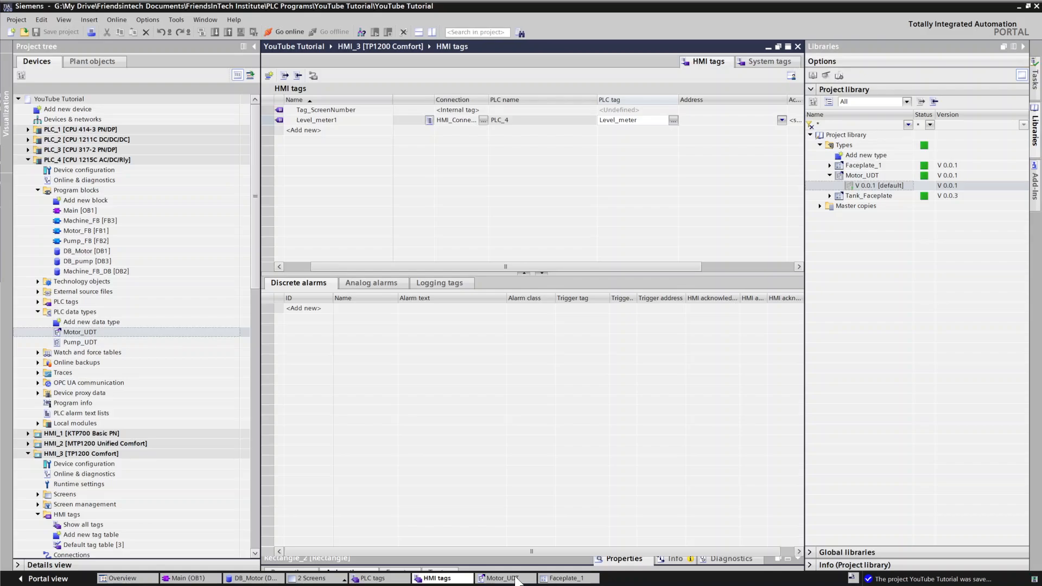
click(514, 579)
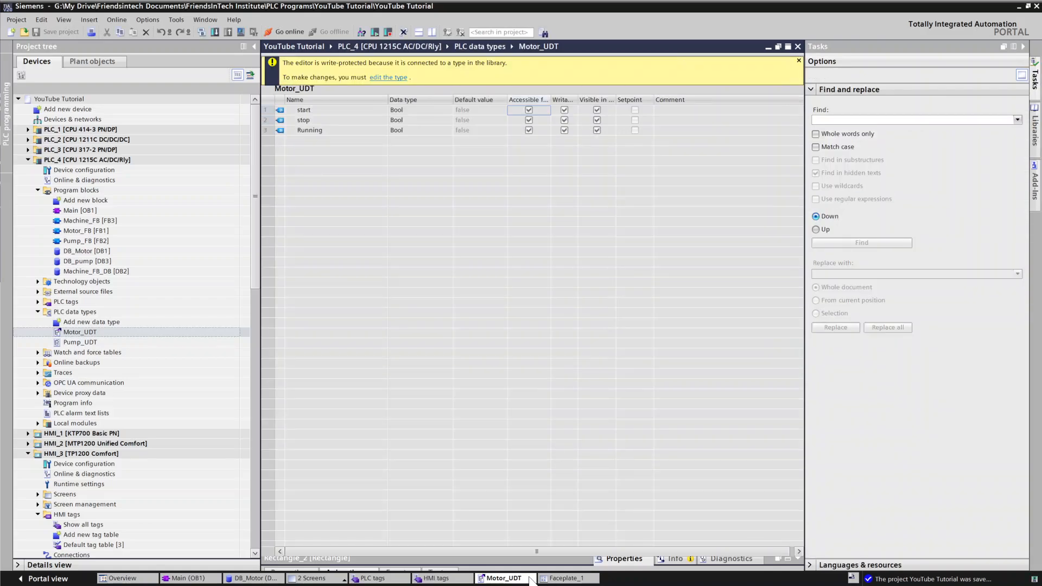
click(561, 580)
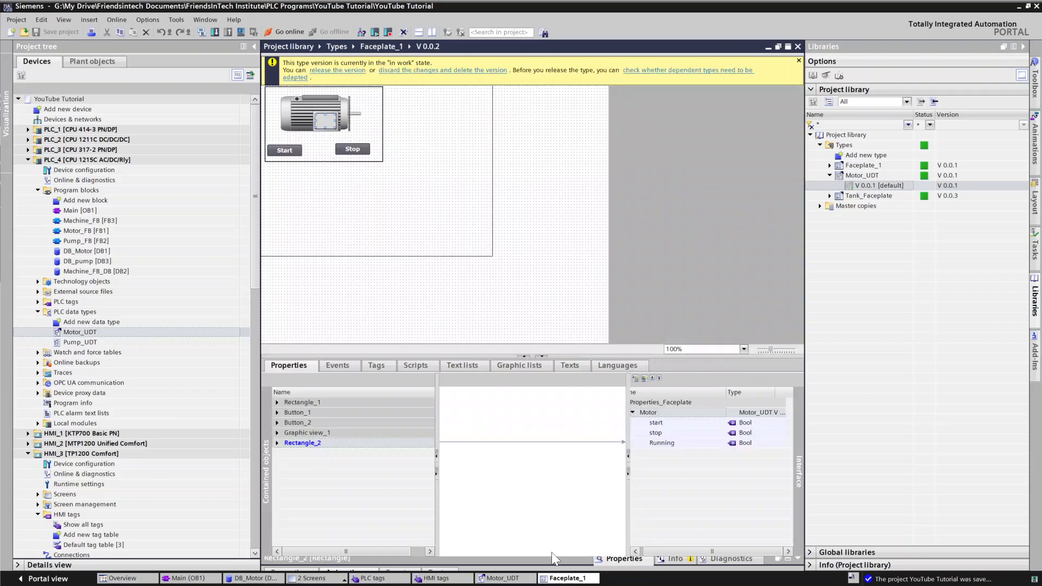
Step: Expose the Start button's Click event as a faceplate interface event
click(290, 150)
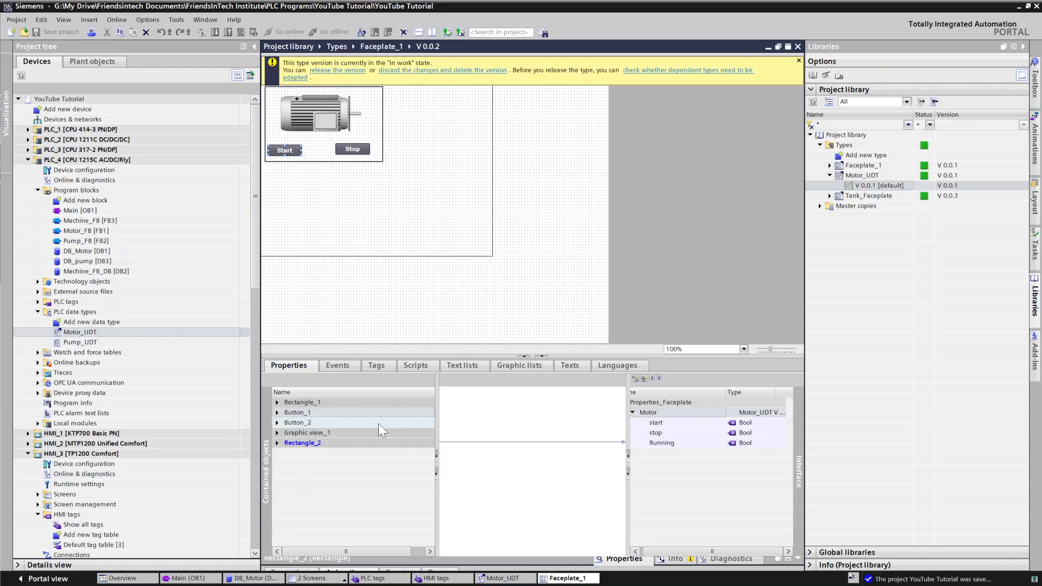
click(330, 366)
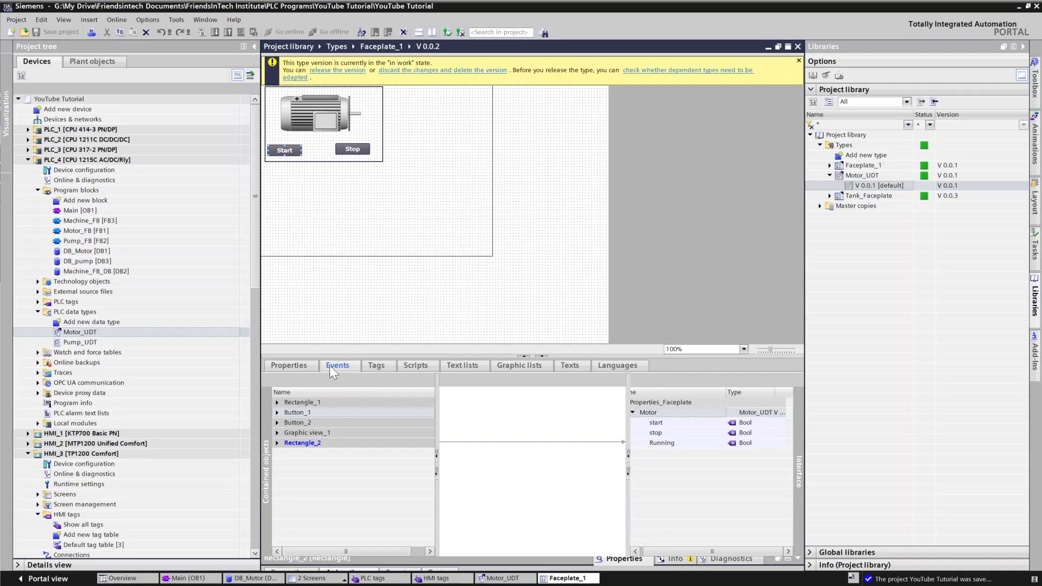
click(277, 402)
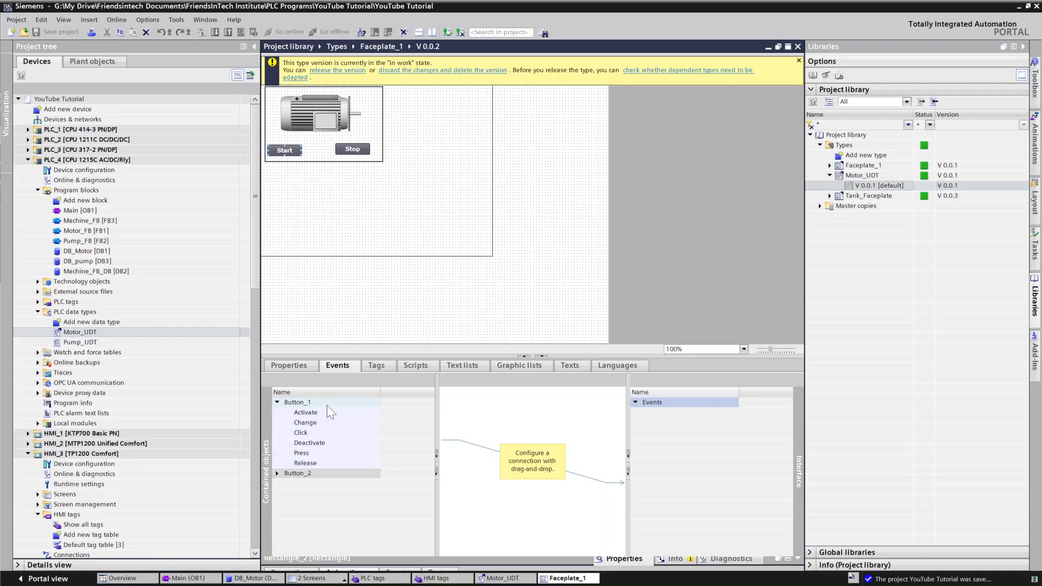
click(309, 435)
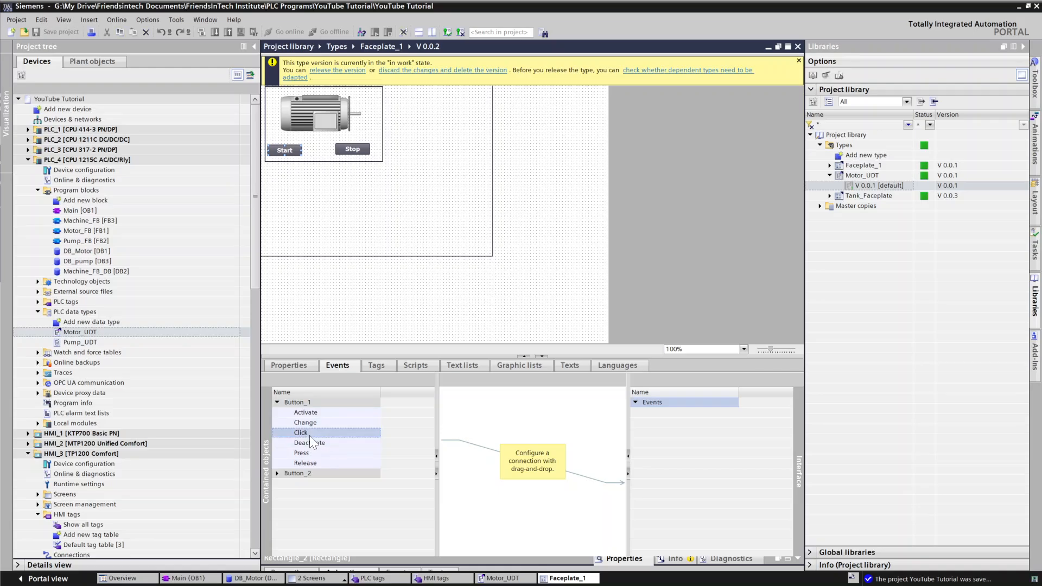
drag(330, 436, 485, 466)
drag(297, 436, 567, 478)
drag(312, 434, 666, 413)
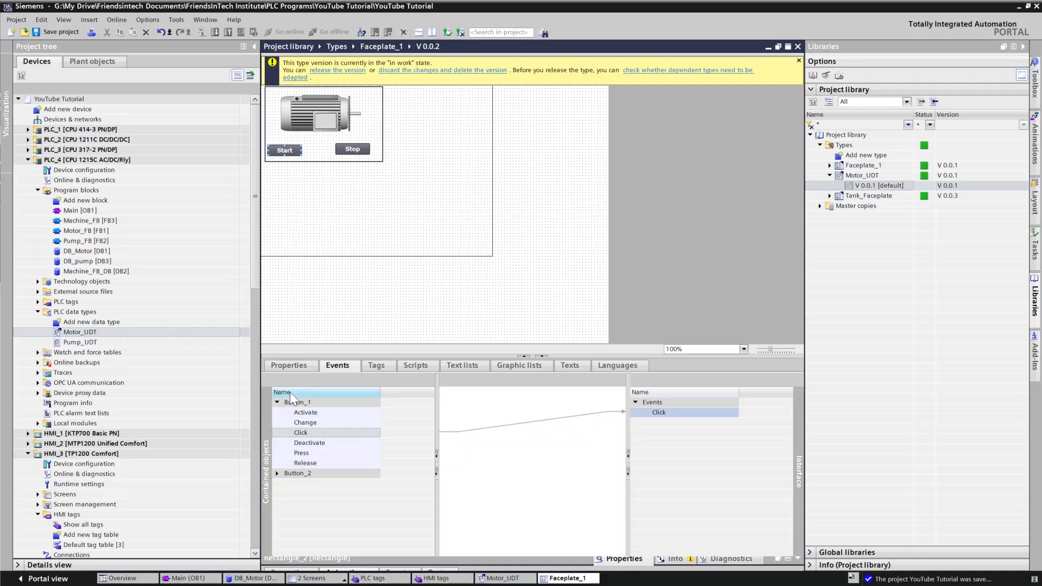
click(278, 403)
click(279, 413)
click(277, 413)
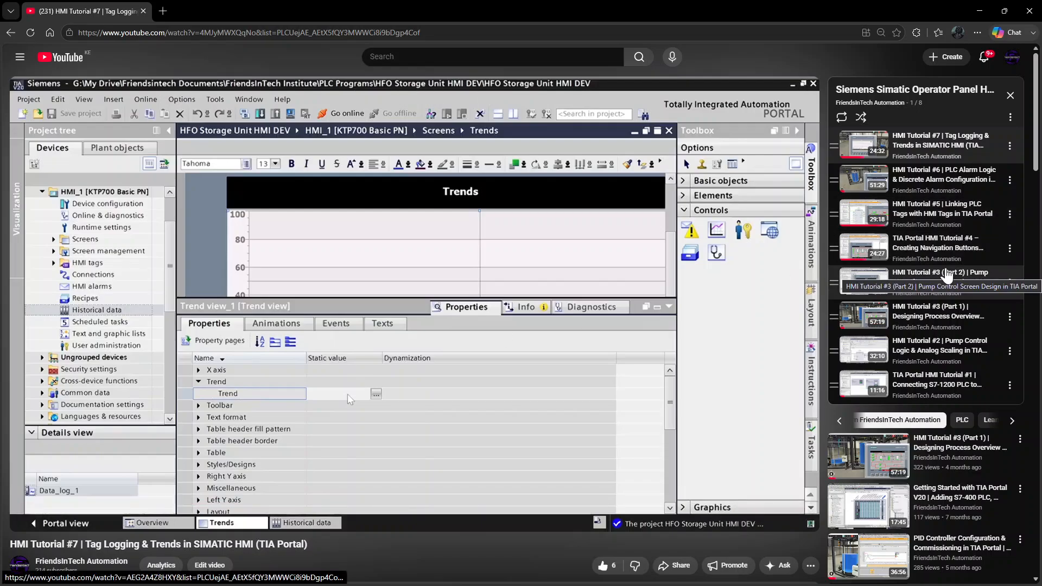
click(873, 255)
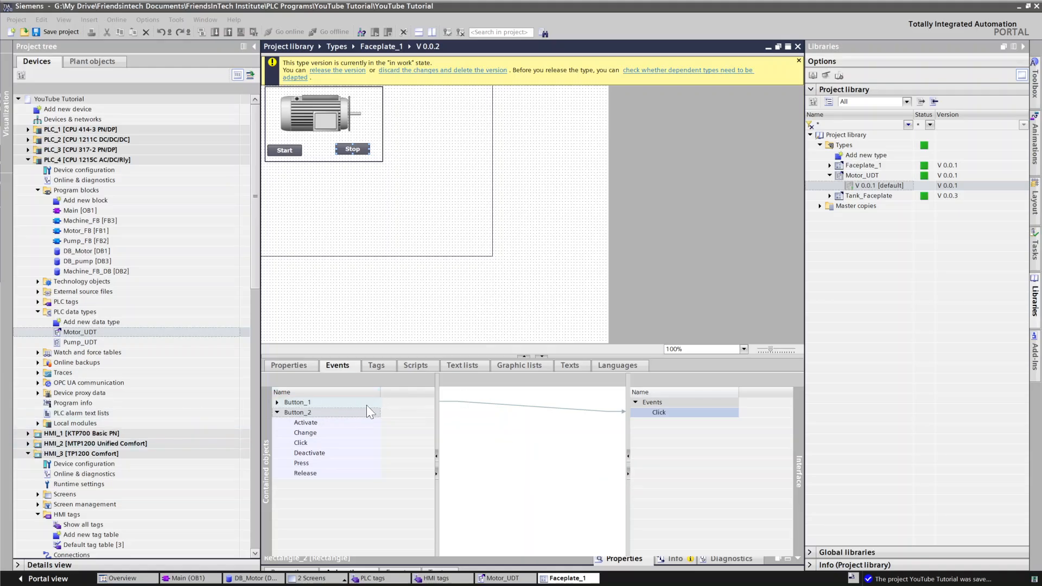
click(278, 402)
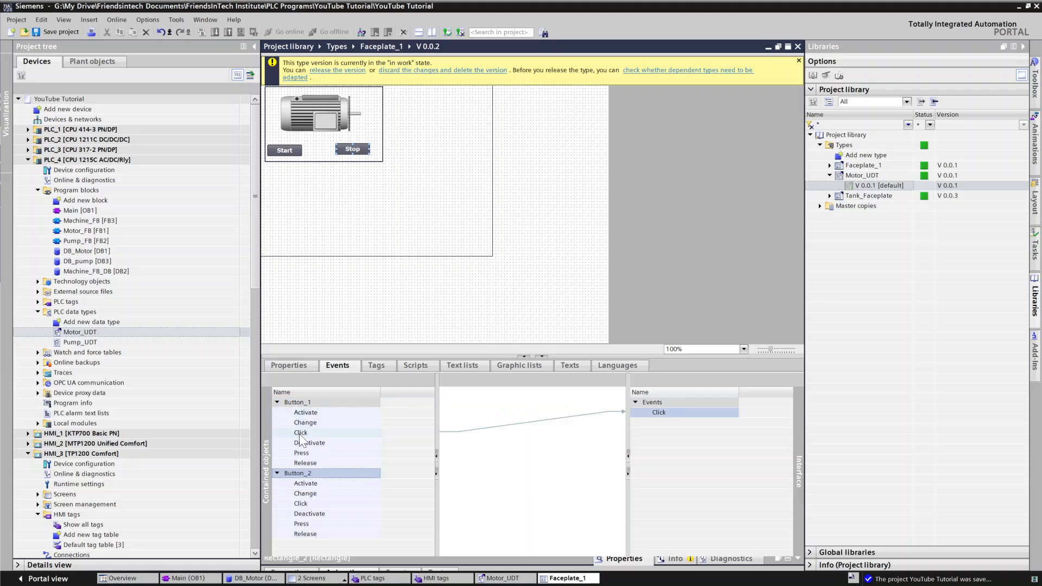
Step: Delete the Click event from the faceplate interface events
right_click(669, 411)
click(692, 445)
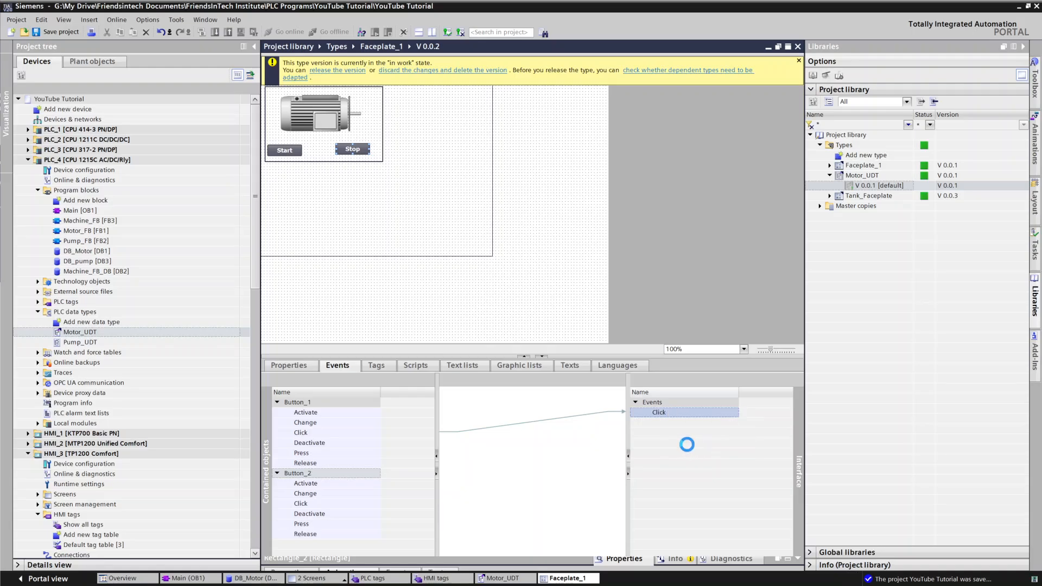
Step: Expose Button_1's Press and Release events as faceplate interface events
click(310, 456)
drag(314, 453, 649, 415)
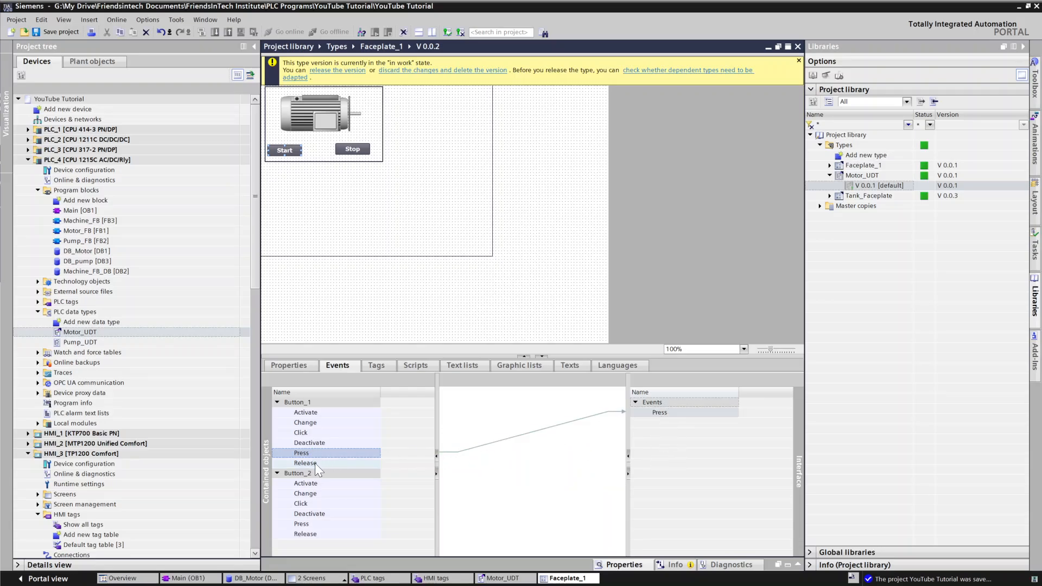
drag(315, 464, 672, 419)
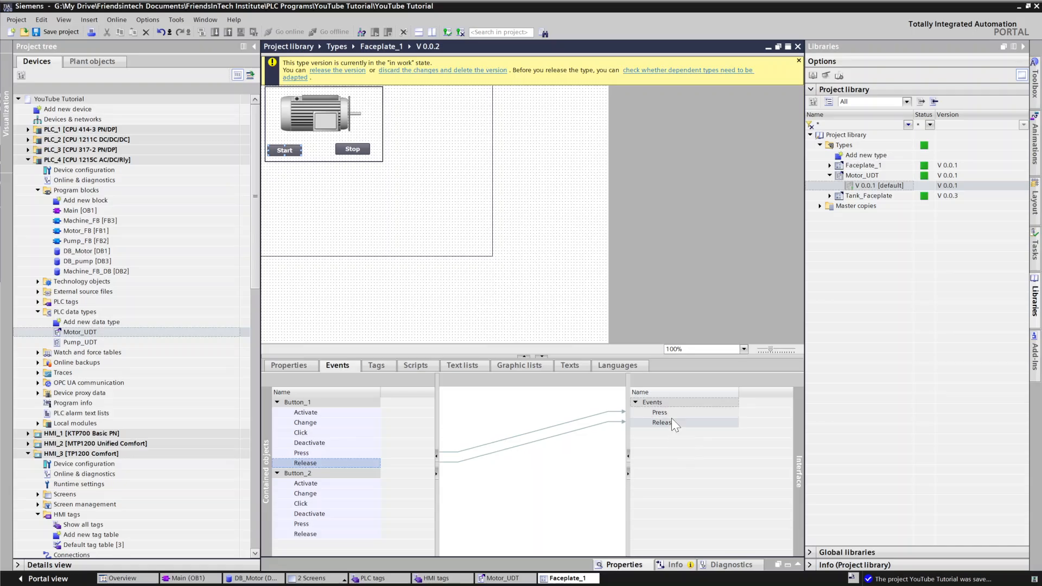
Step: Expose Button_2's Press and Release events as faceplate interface events
drag(301, 524, 637, 450)
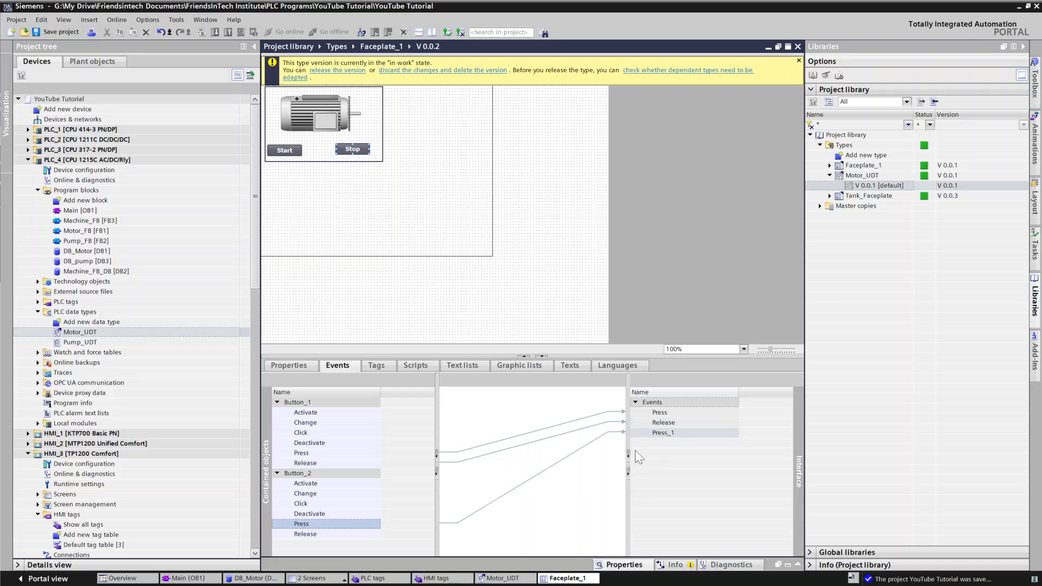
drag(294, 536, 656, 452)
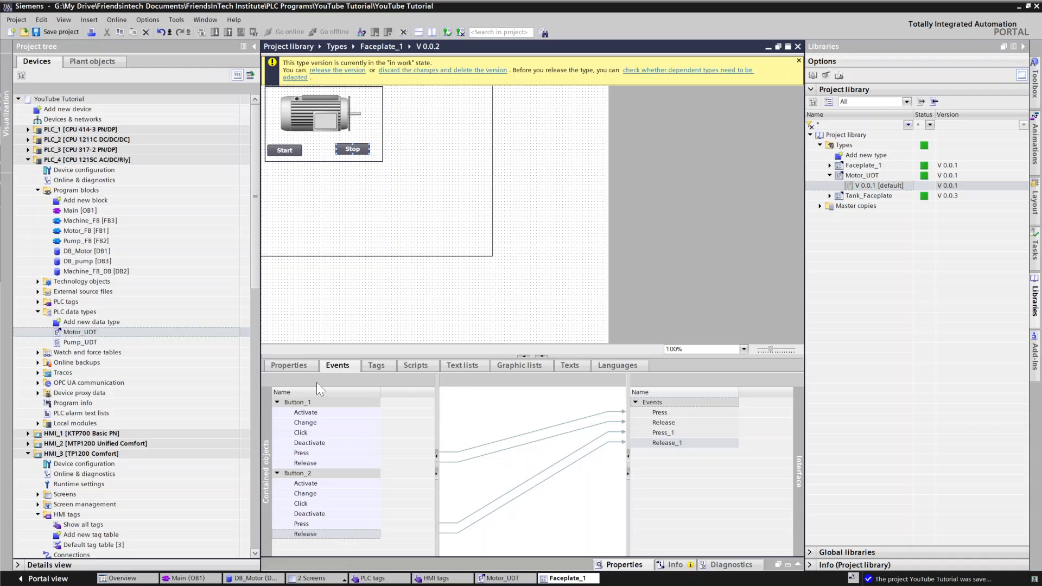
Step: Review the contained objects' properties, then release the Faceplate_1 type version 0.0.2
click(300, 361)
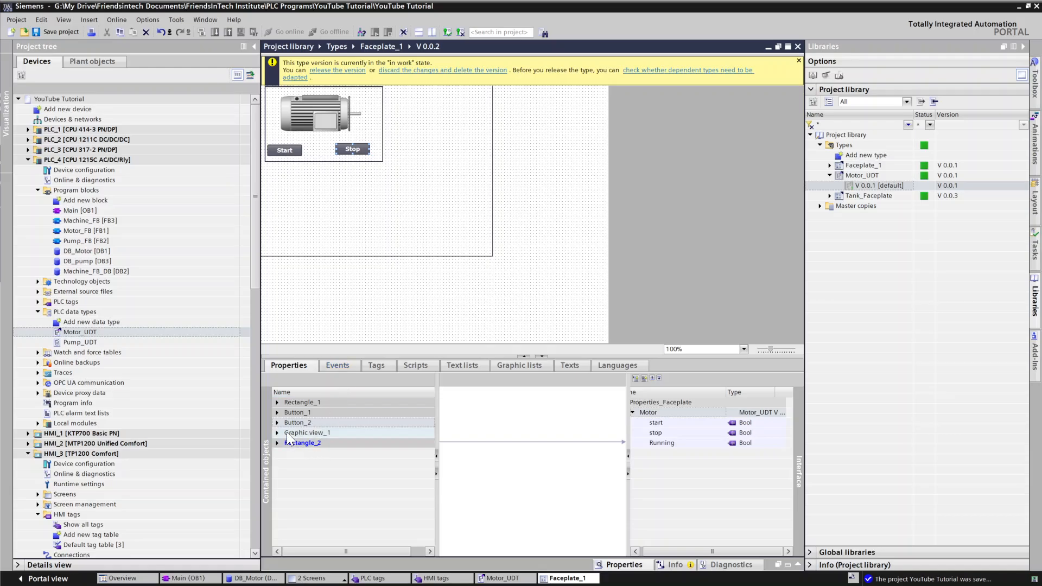
click(278, 412)
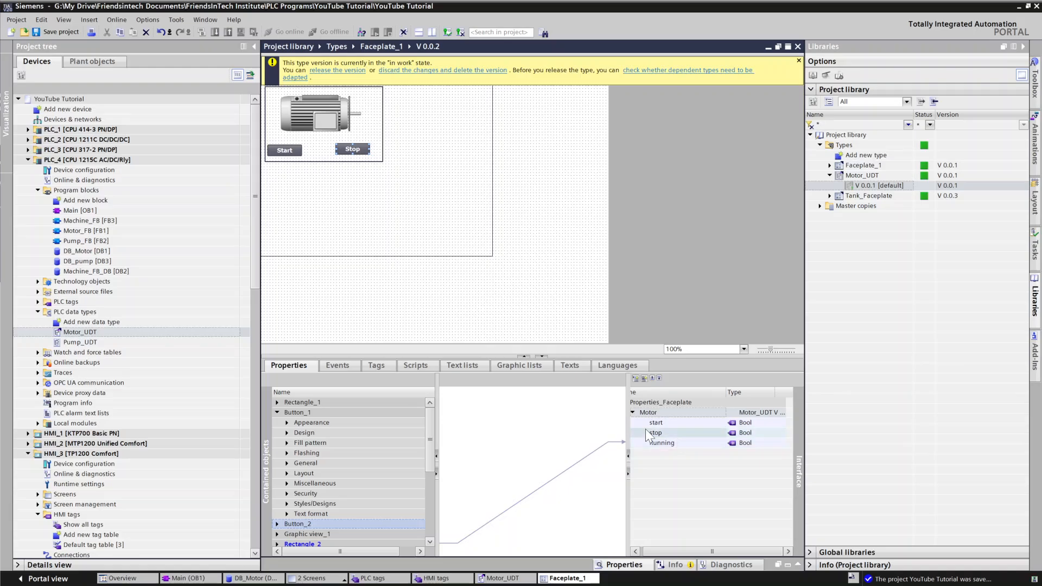
scroll(320, 510, down, 1)
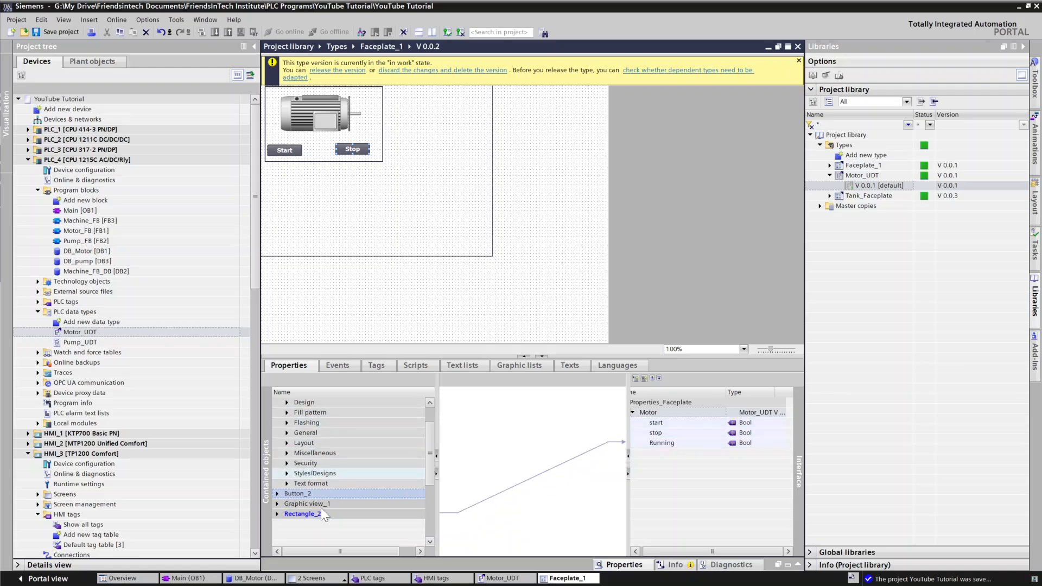
click(277, 492)
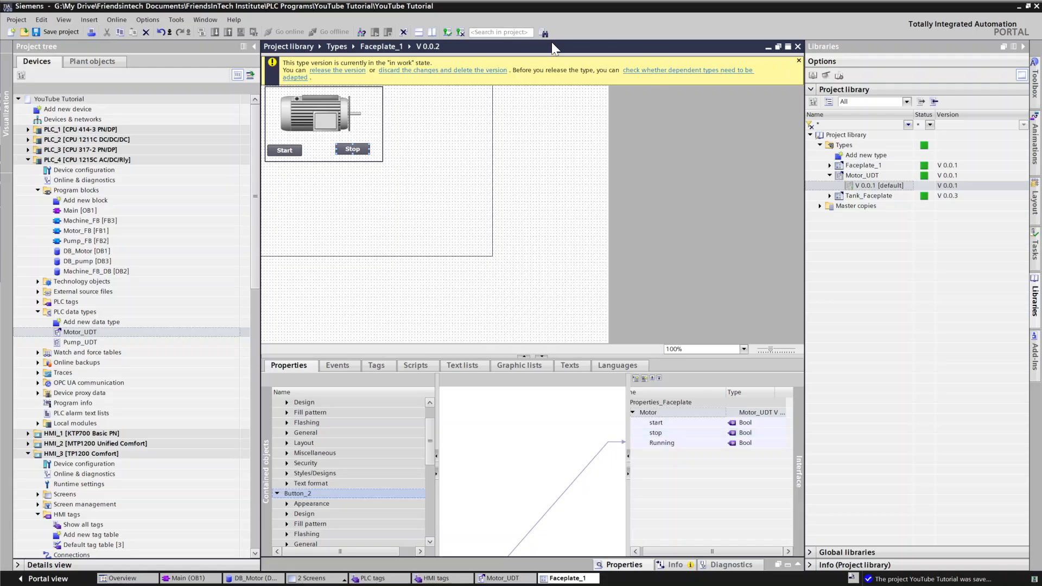
click(525, 196)
click(317, 71)
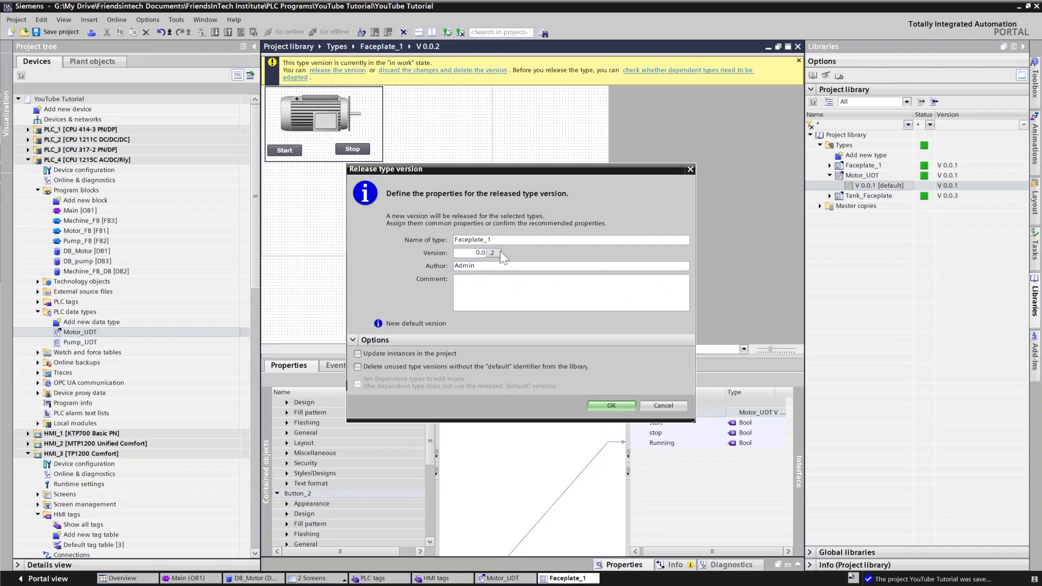
click(605, 405)
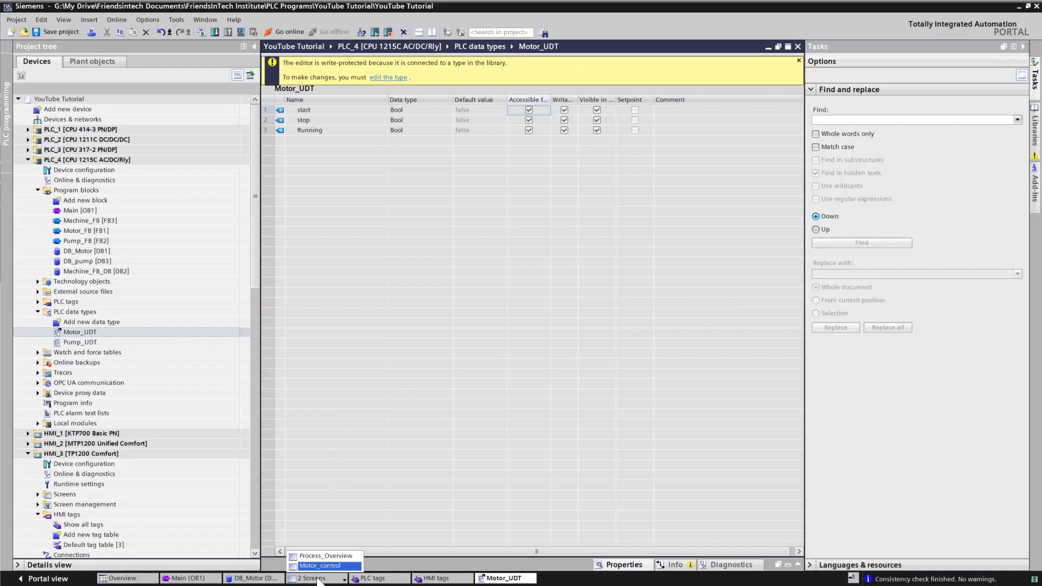
Step: Open the Motor_control screen and collapse the Motor_UDT type in the project library
click(316, 558)
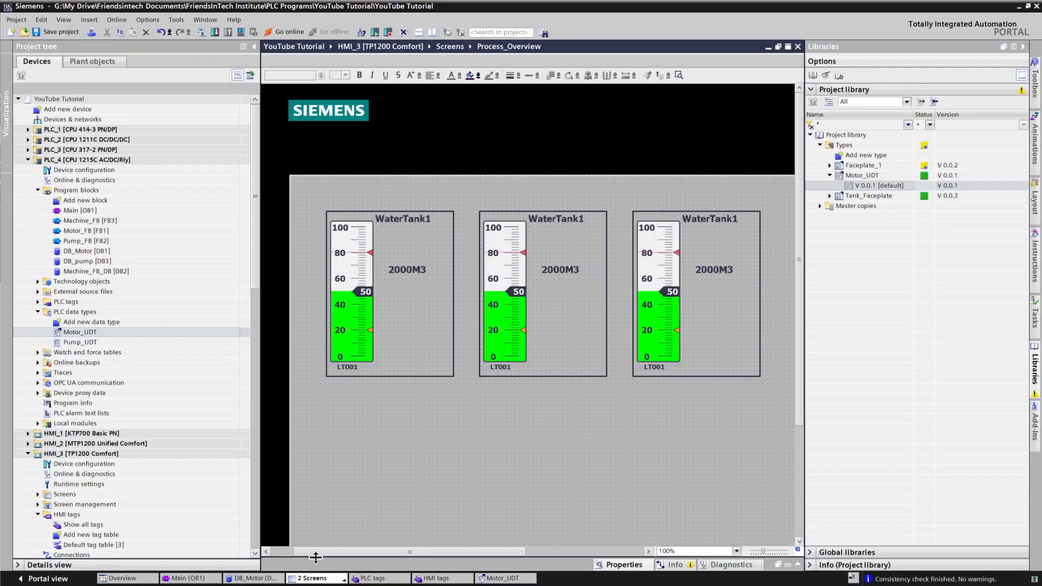
click(329, 565)
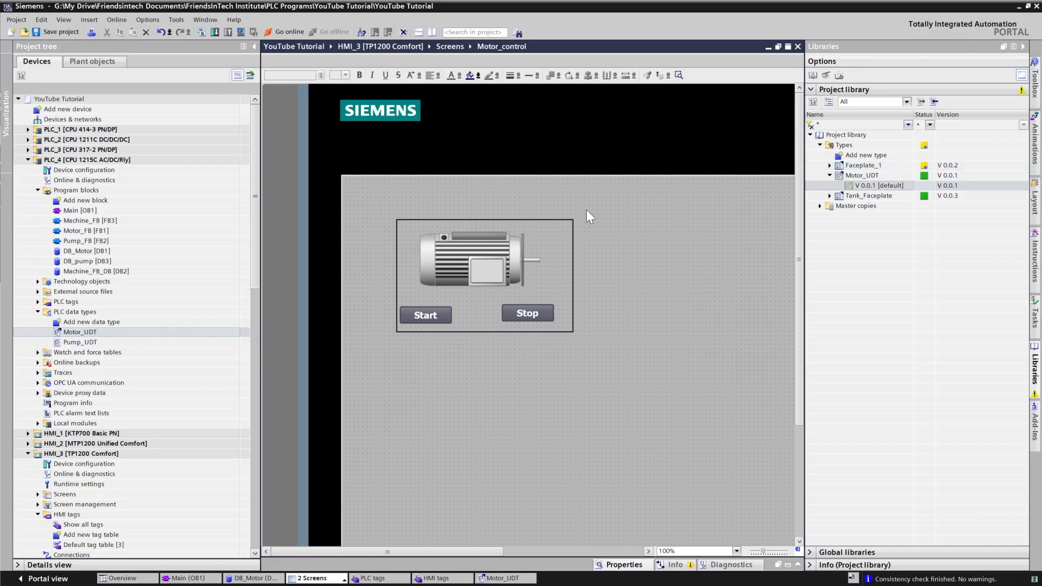
click(850, 174)
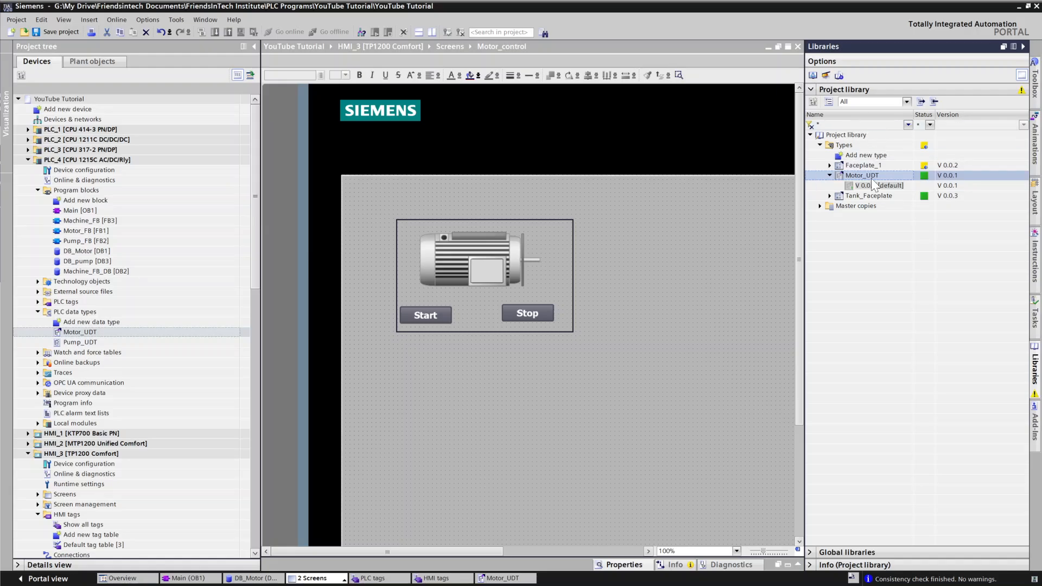
click(830, 175)
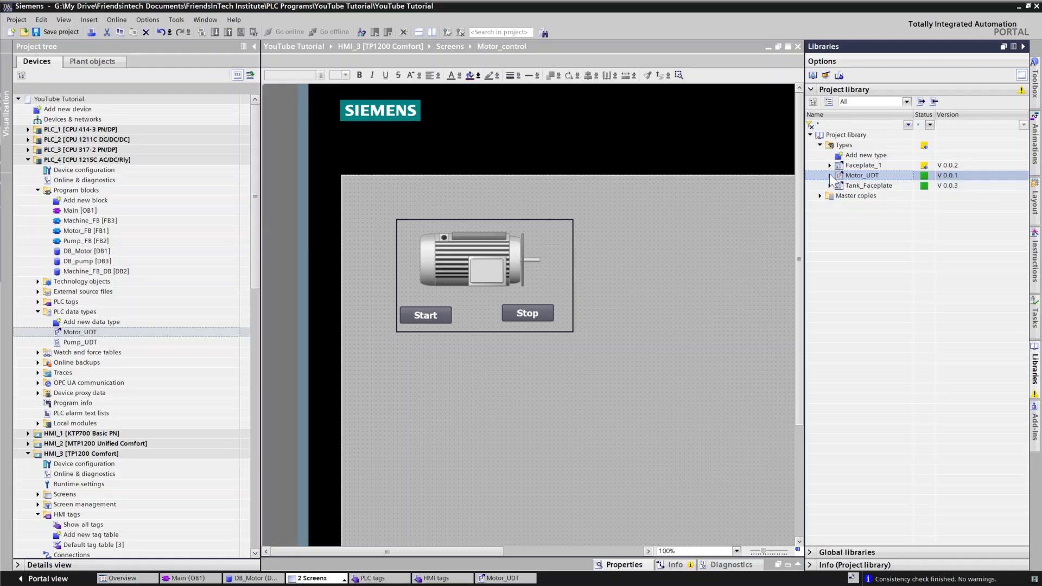
click(859, 186)
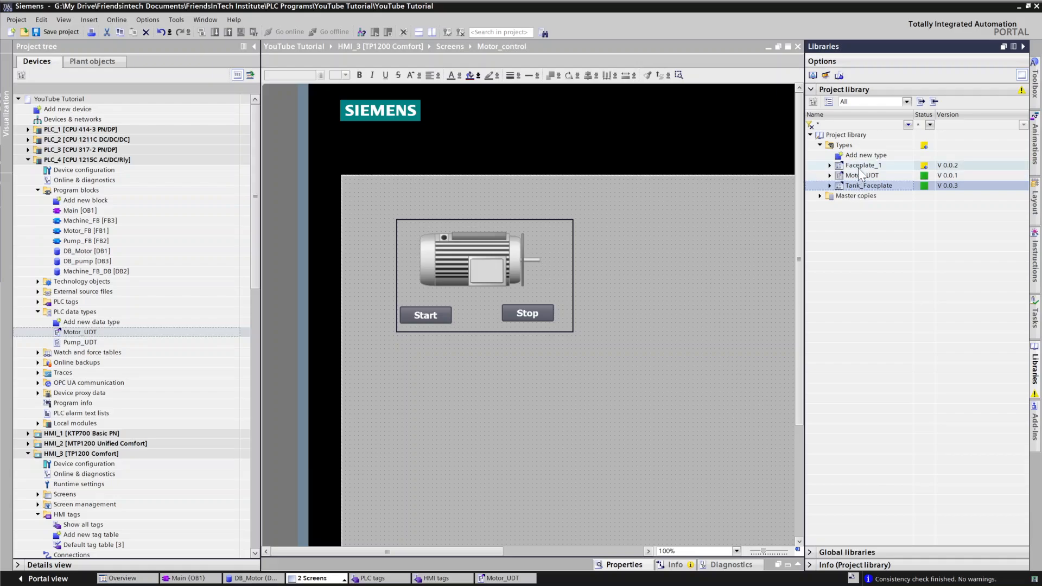
click(858, 166)
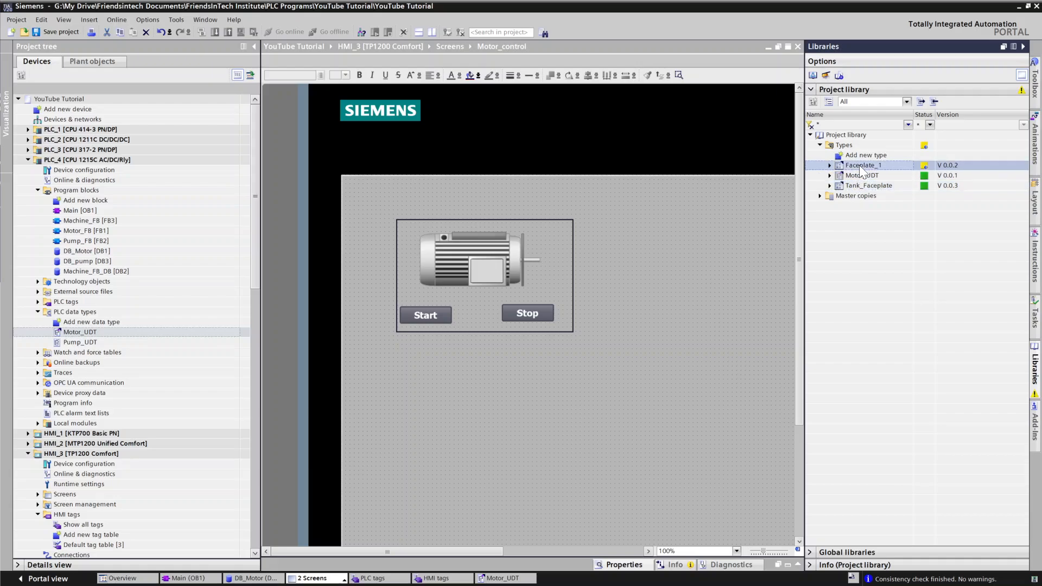
Step: Rename the Faceplate_1 library type to Motor_Faceplate
right_click(863, 166)
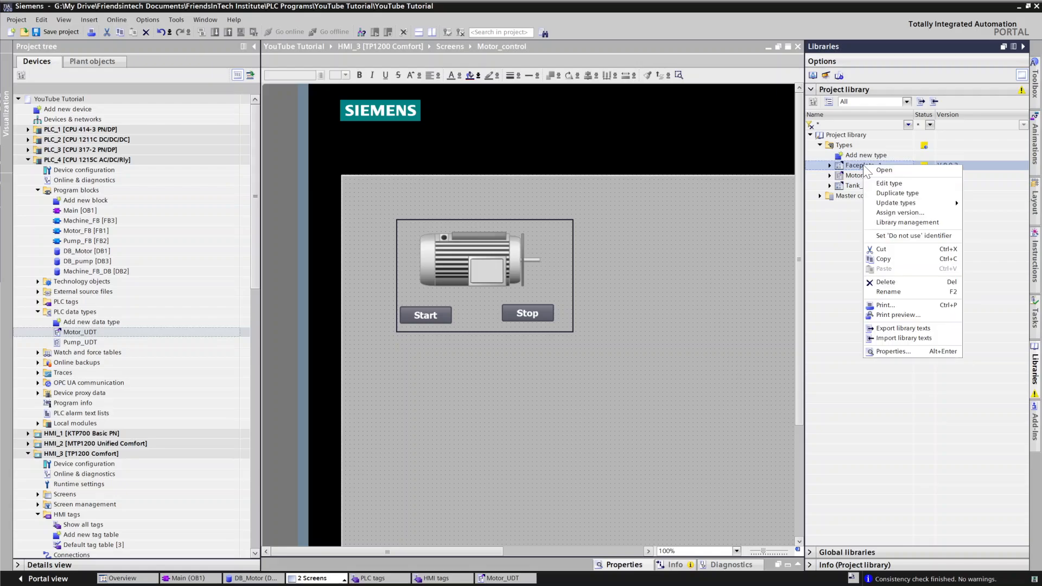
click(890, 291)
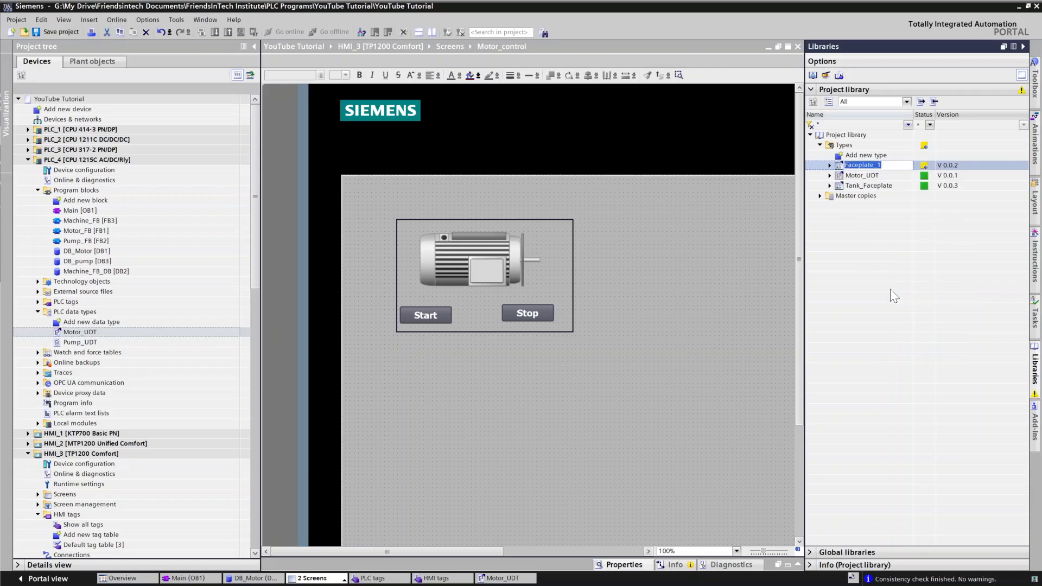
click(885, 165)
key(BackSpace)
key(BackSpace)
key(BackSpace)
text(e)
key(Home)
text(Motor_)
key(Return)
Step: Place a Motor_Faceplate V 0.0.2 instance beside the existing motor faceplate on the Motor_control screen
click(829, 165)
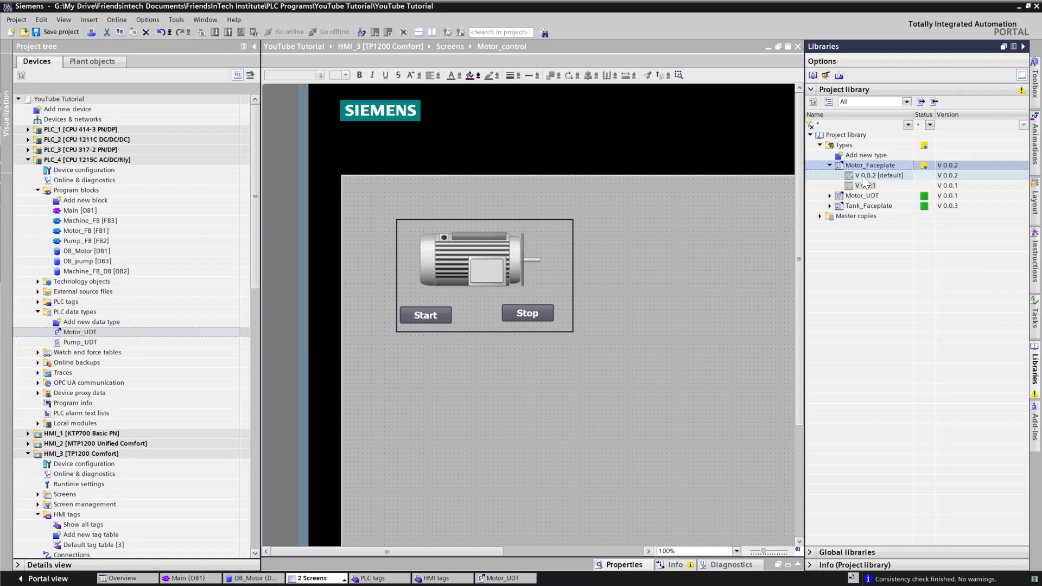
click(482, 235)
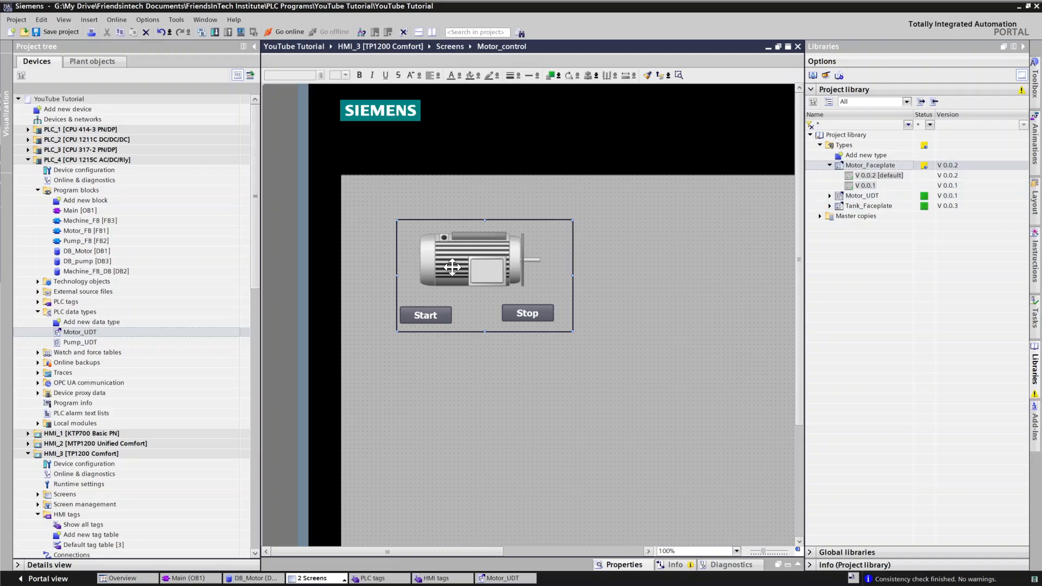
click(875, 176)
drag(875, 176, 690, 290)
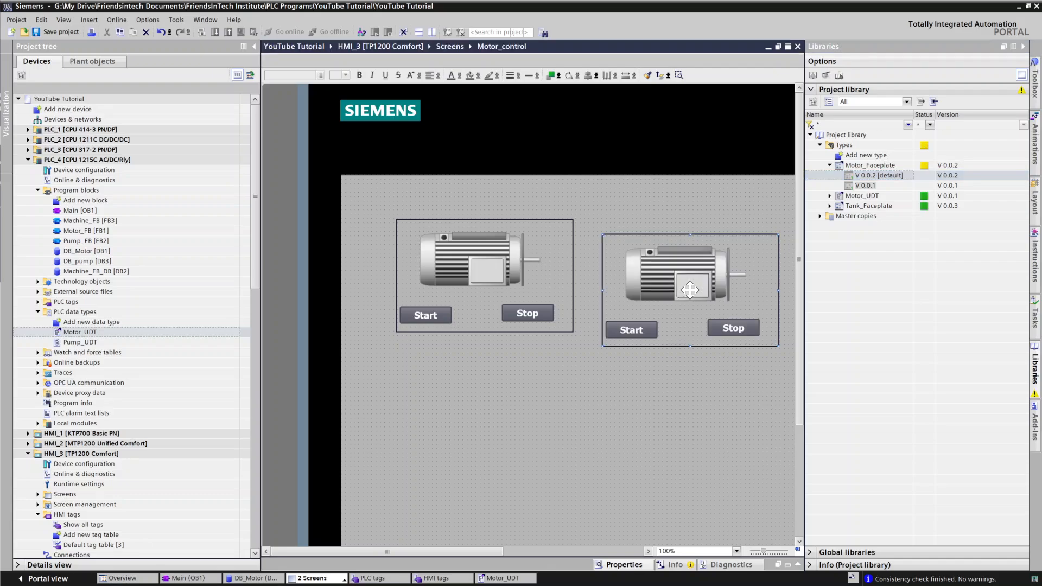
drag(740, 252, 739, 238)
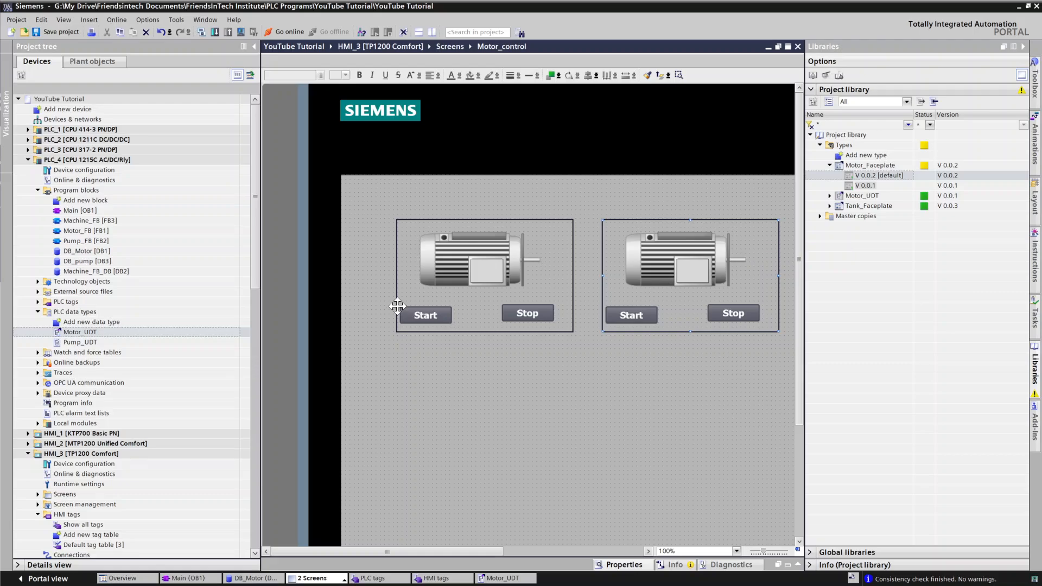
click(447, 389)
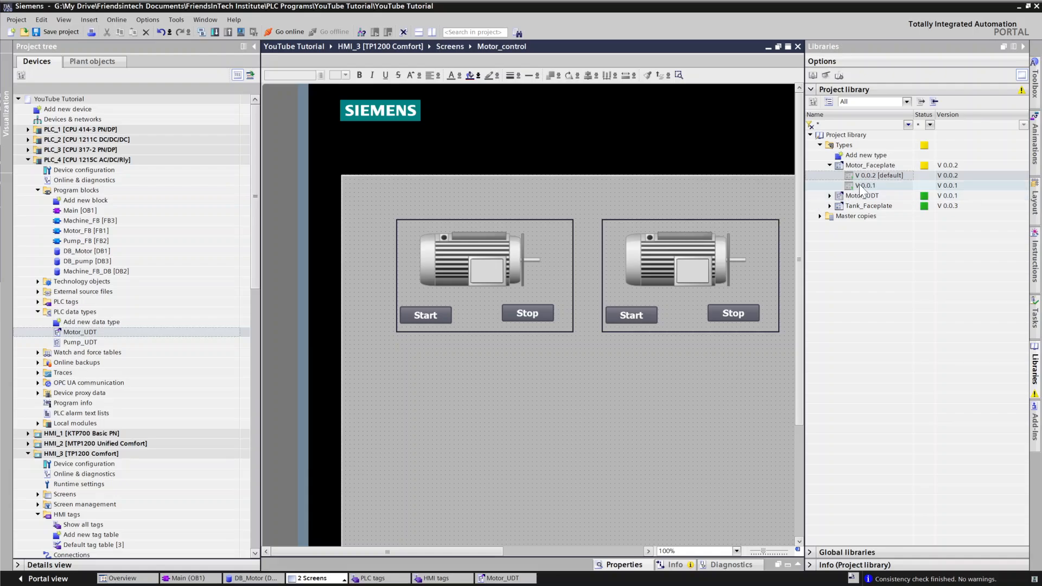
Step: Update Motor_Faceplate types in the project, updating instances and deleting unused type versions
click(870, 165)
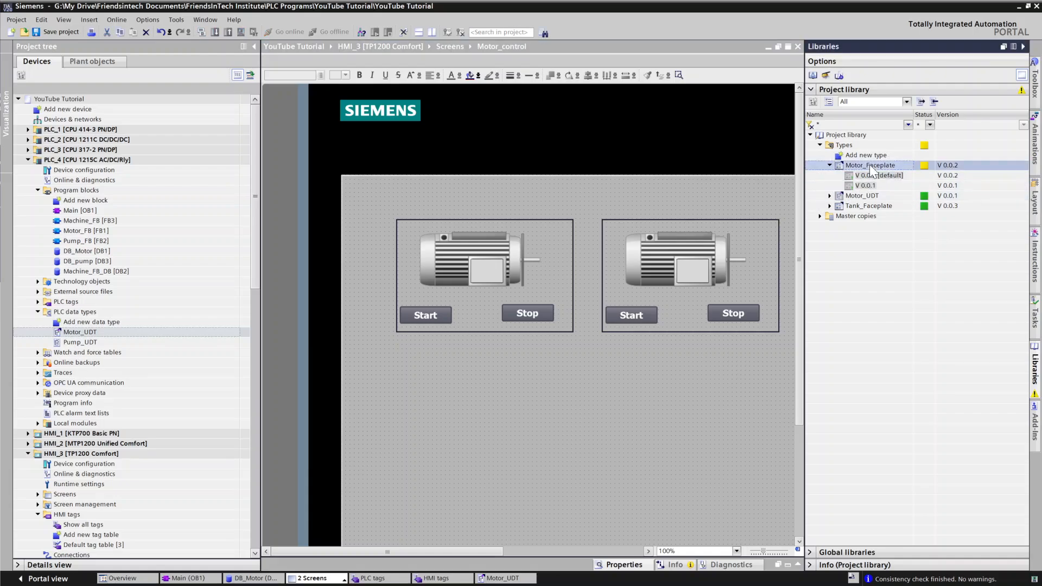
right_click(870, 164)
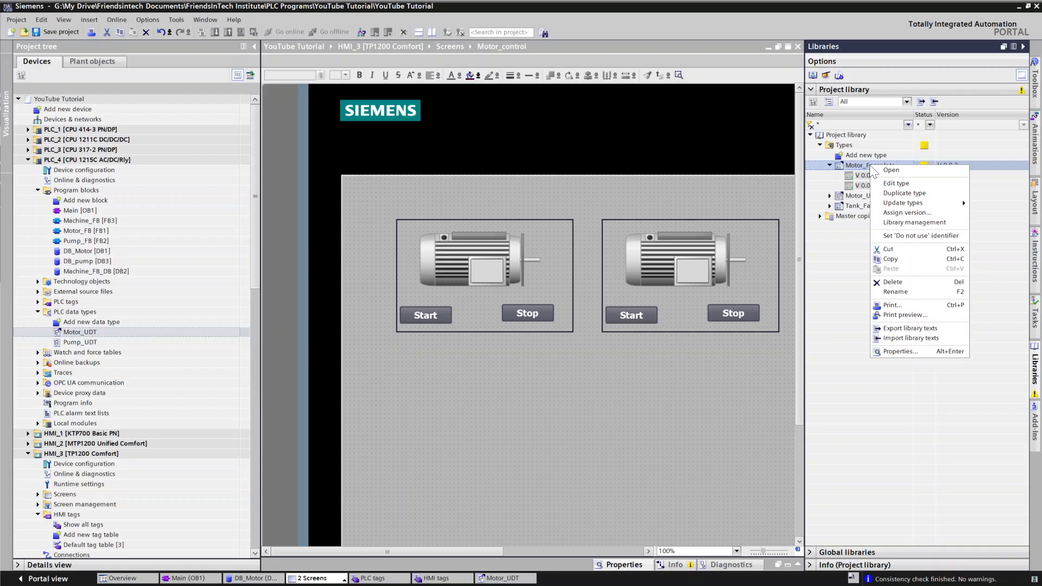
mouse_move(906, 204)
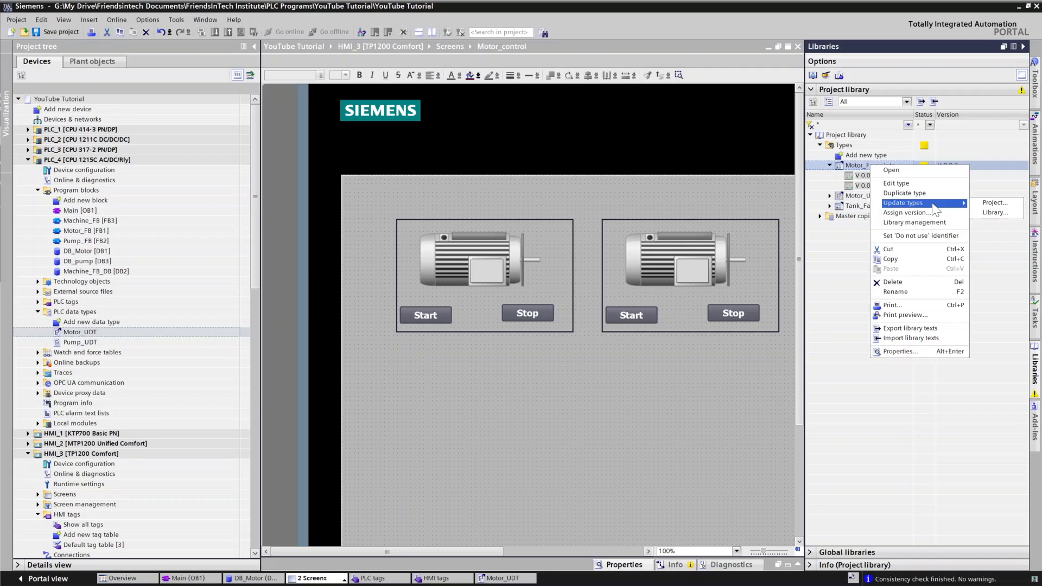
click(1013, 203)
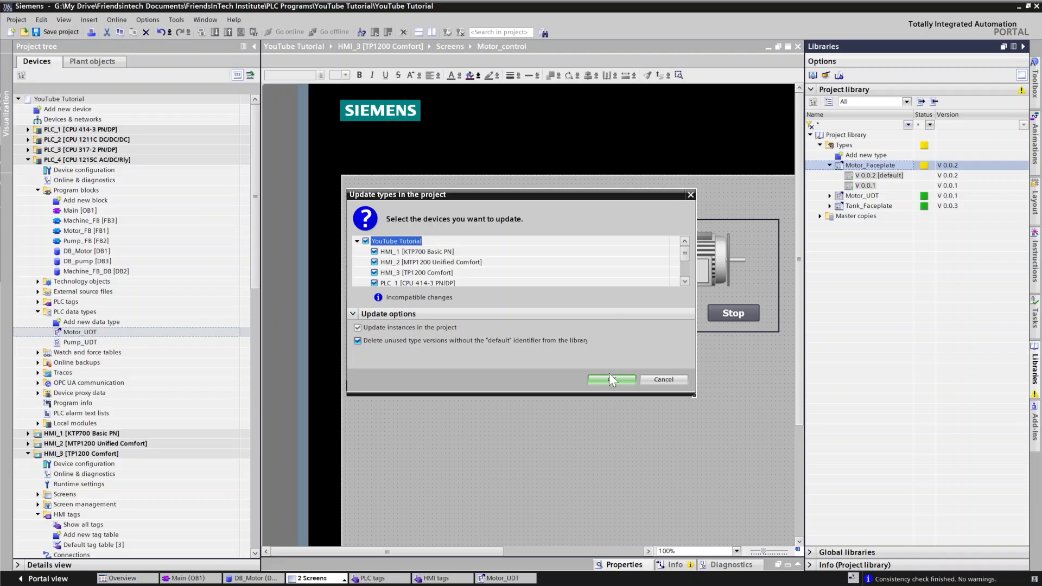
click(609, 374)
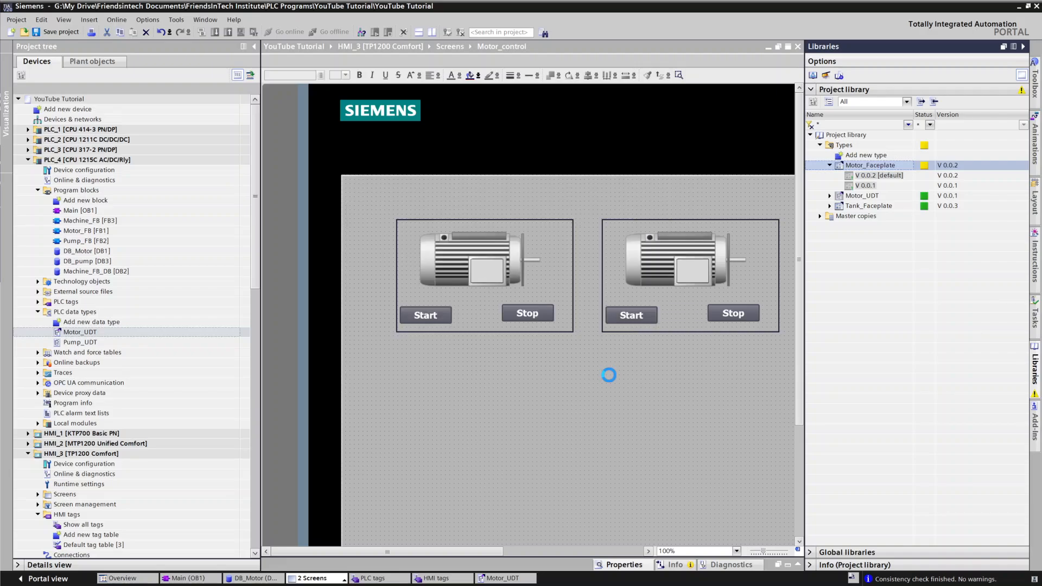
click(609, 344)
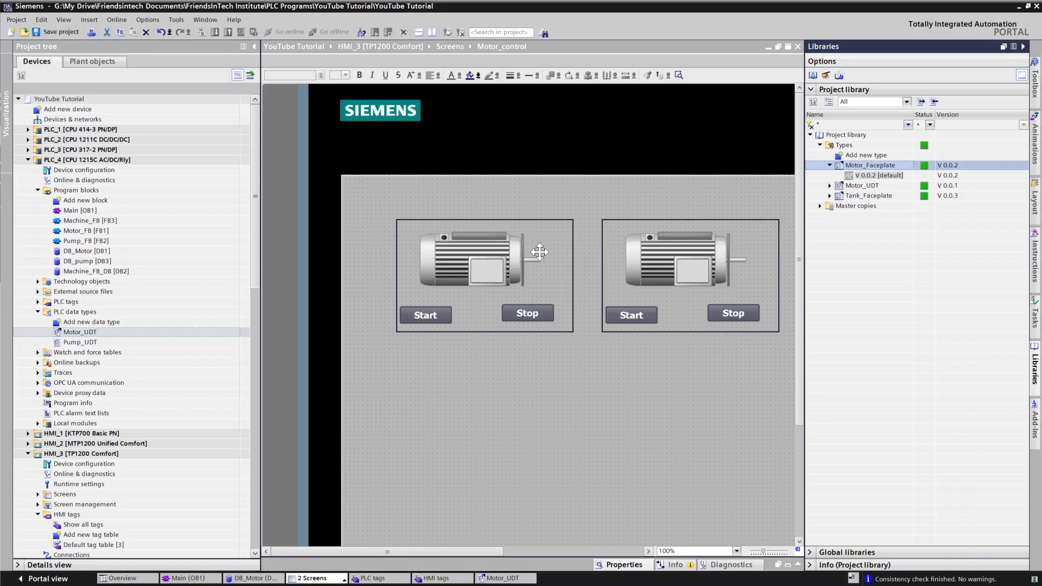
Step: Connect the new faceplate instance's Motor interface property to the Motor_1 tag of DB_Motor on PLC_4
click(570, 233)
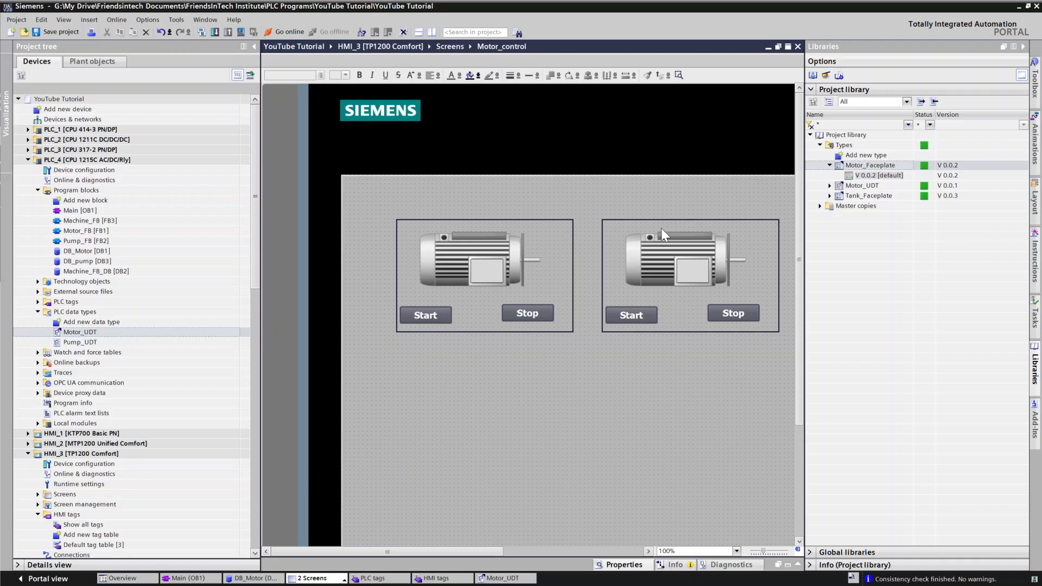
drag(798, 275, 808, 334)
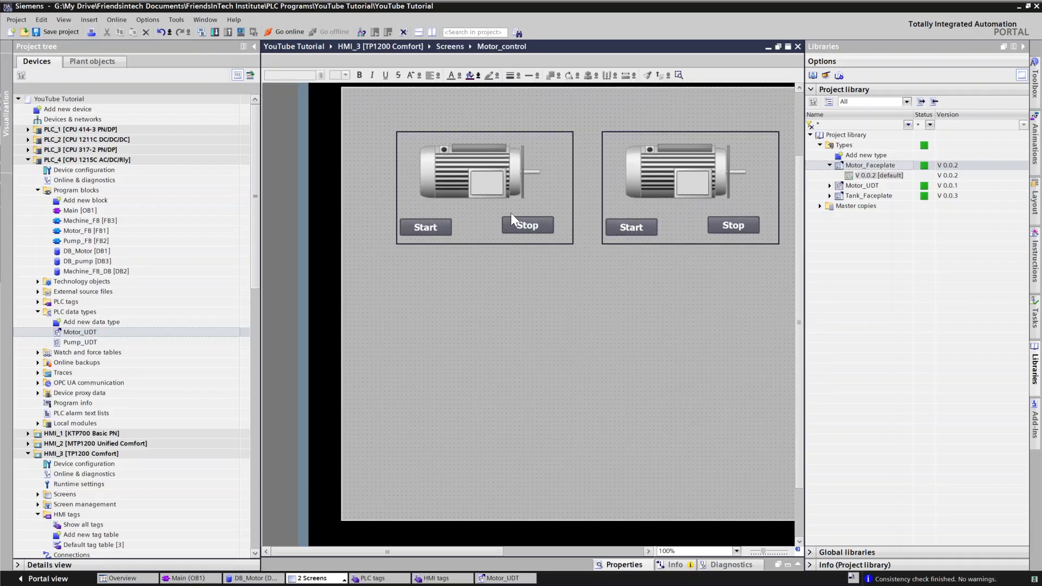
click(572, 231)
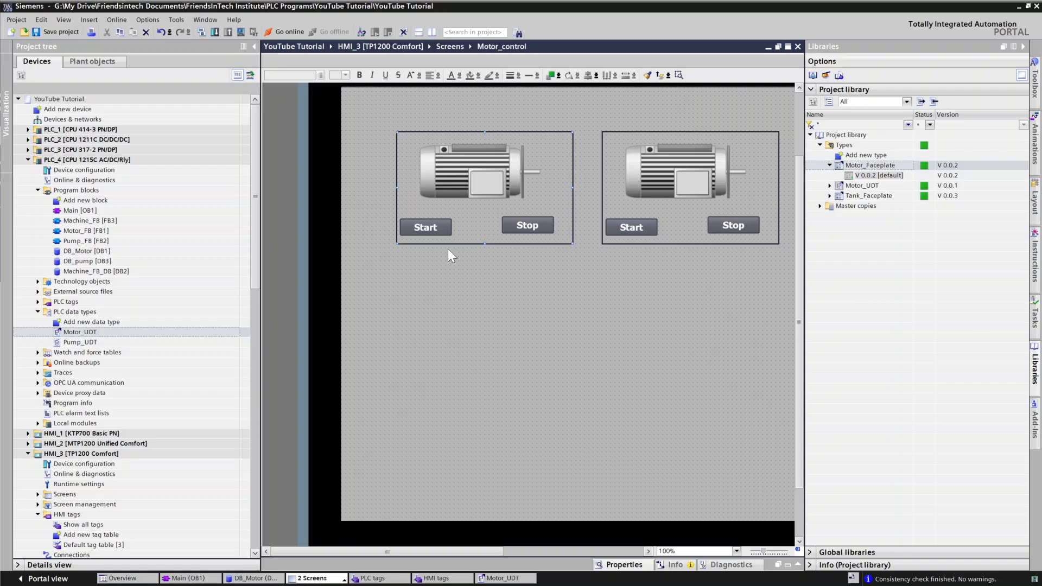
click(618, 566)
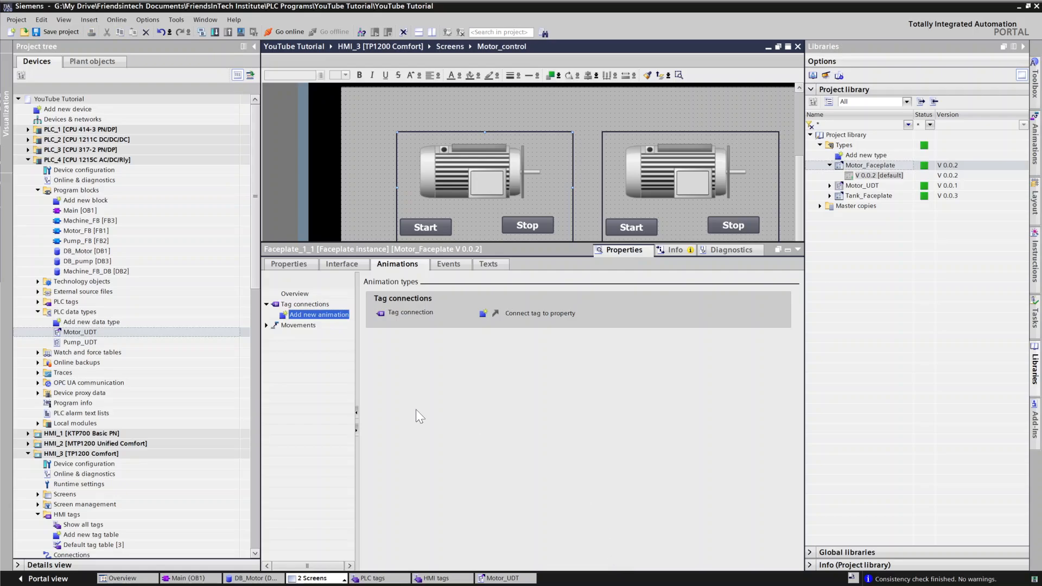
click(342, 263)
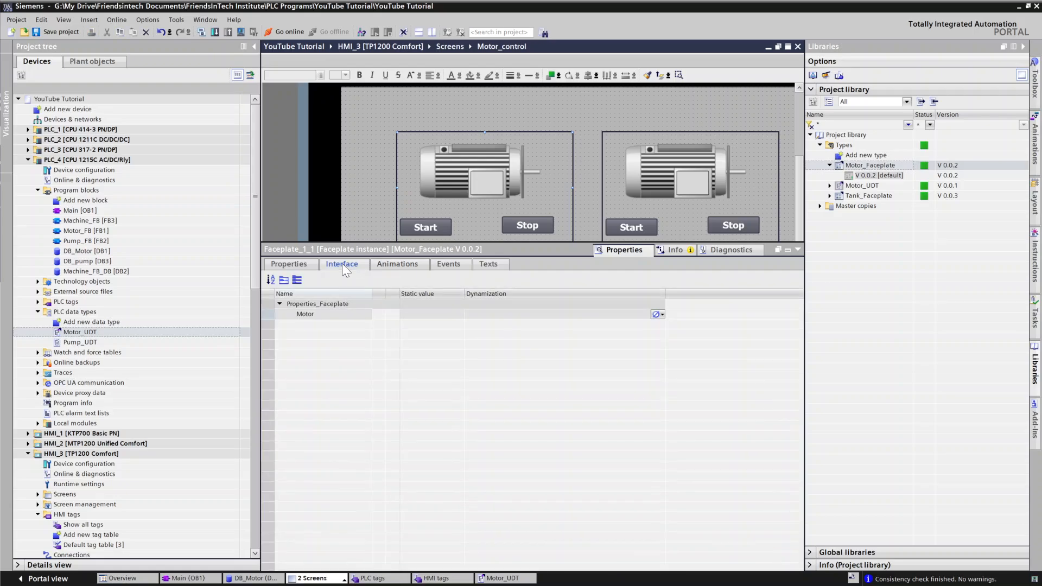
click(292, 312)
click(661, 315)
click(662, 315)
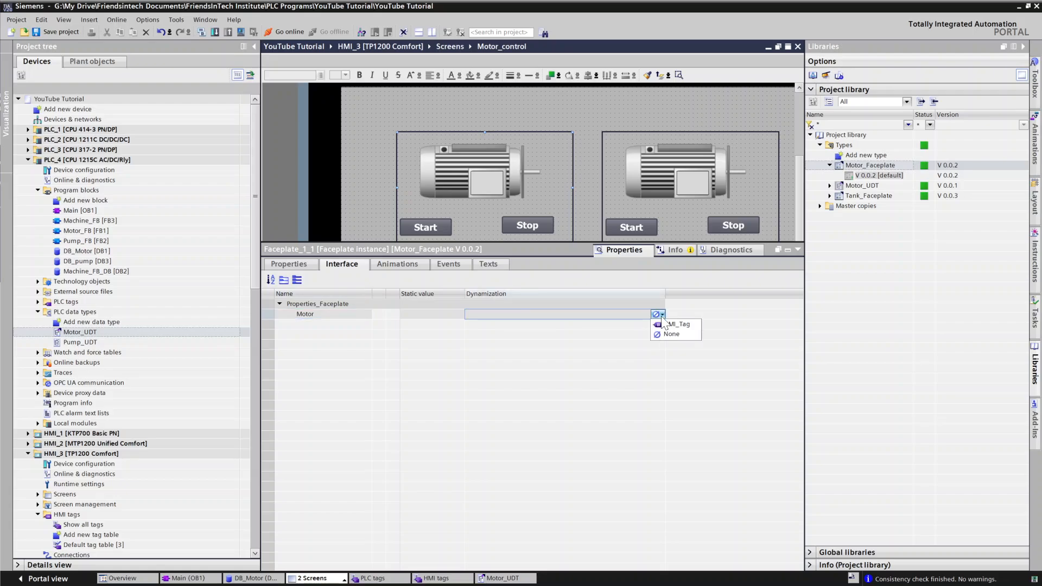
click(675, 324)
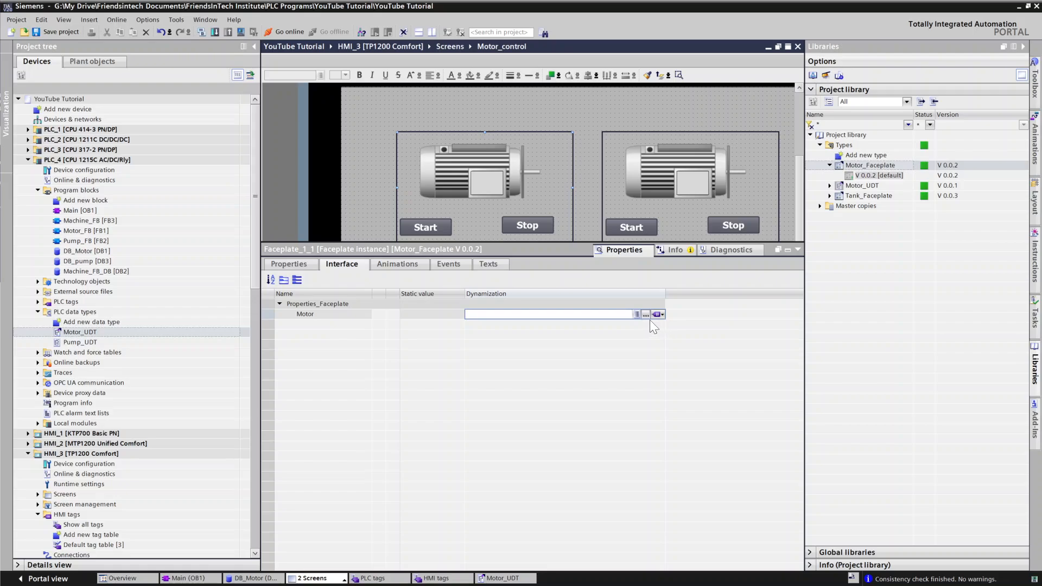
click(646, 315)
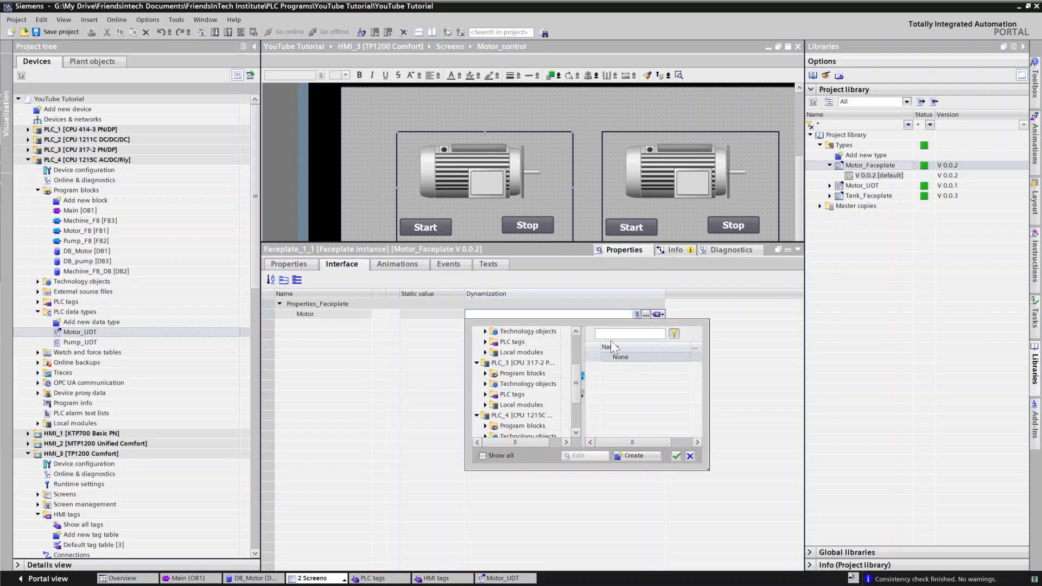
click(495, 415)
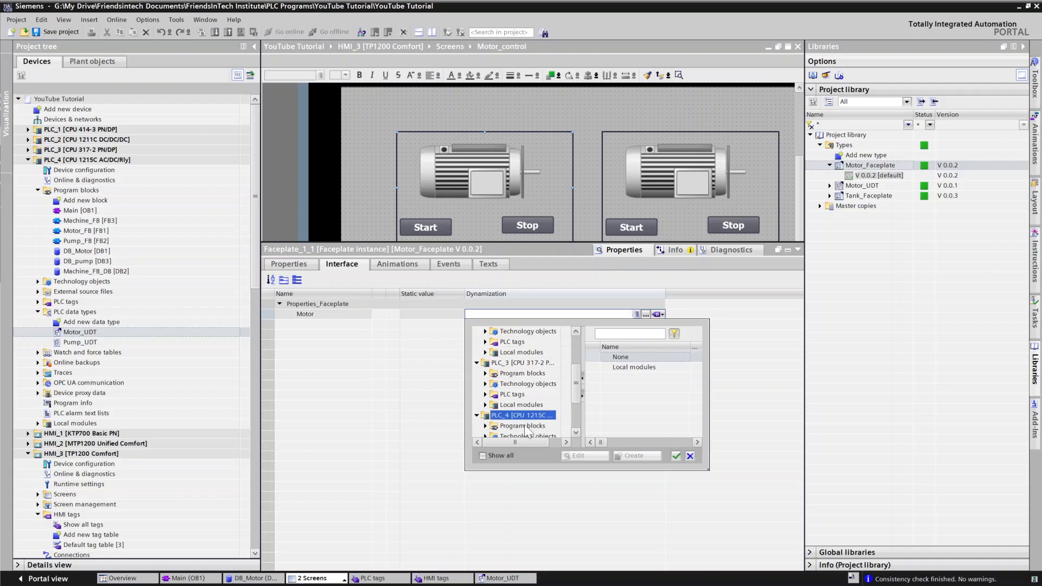
click(516, 426)
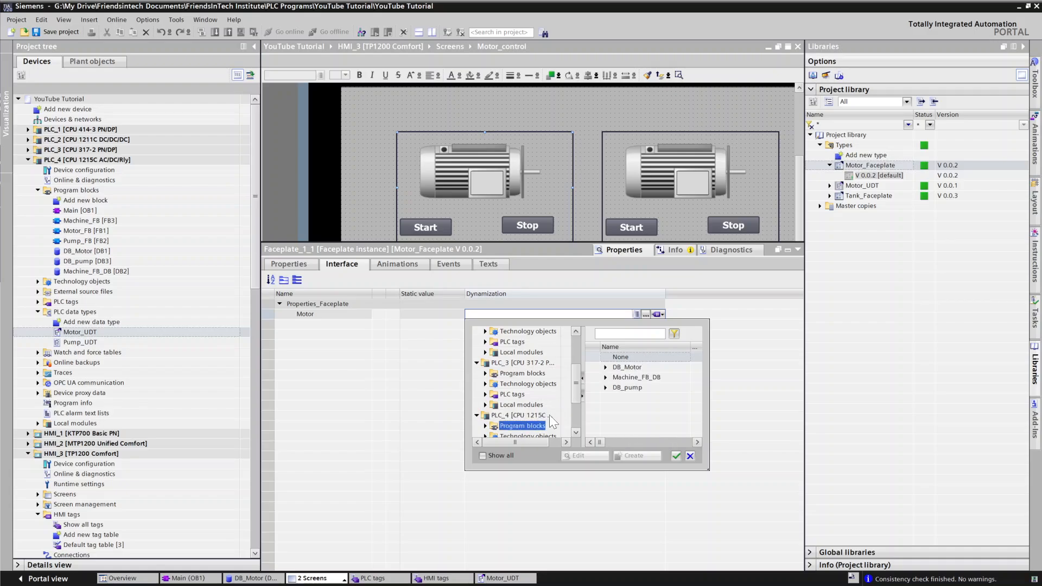
click(605, 368)
click(625, 378)
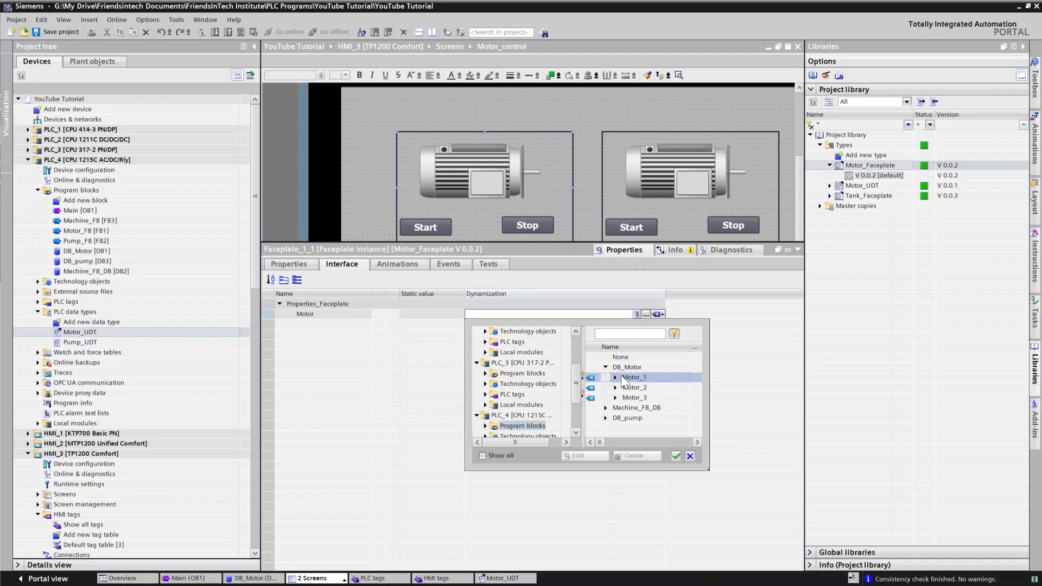
click(676, 456)
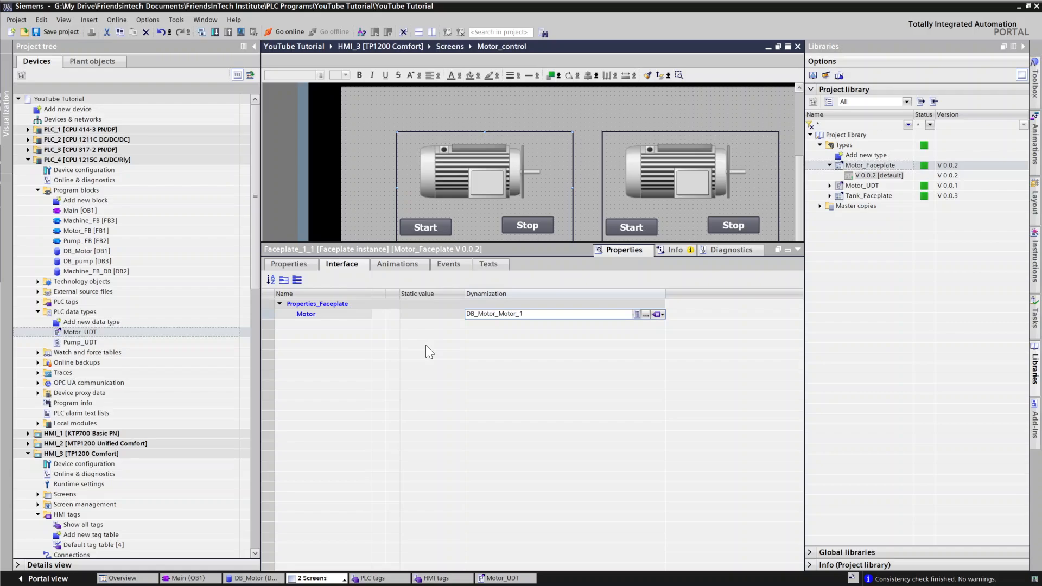
Step: Add a SetBit function to the instance's Press event
click(431, 310)
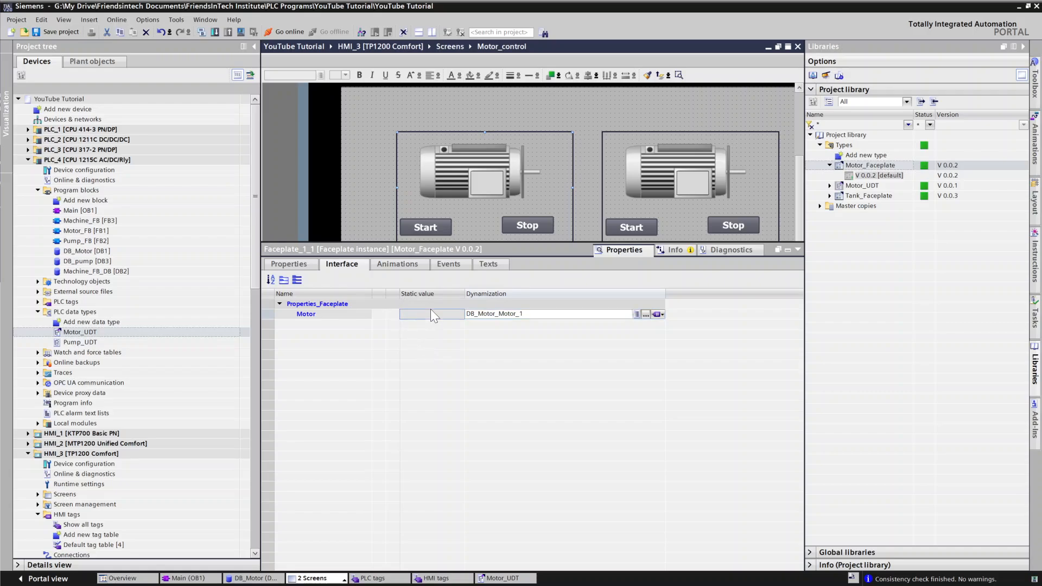
click(457, 266)
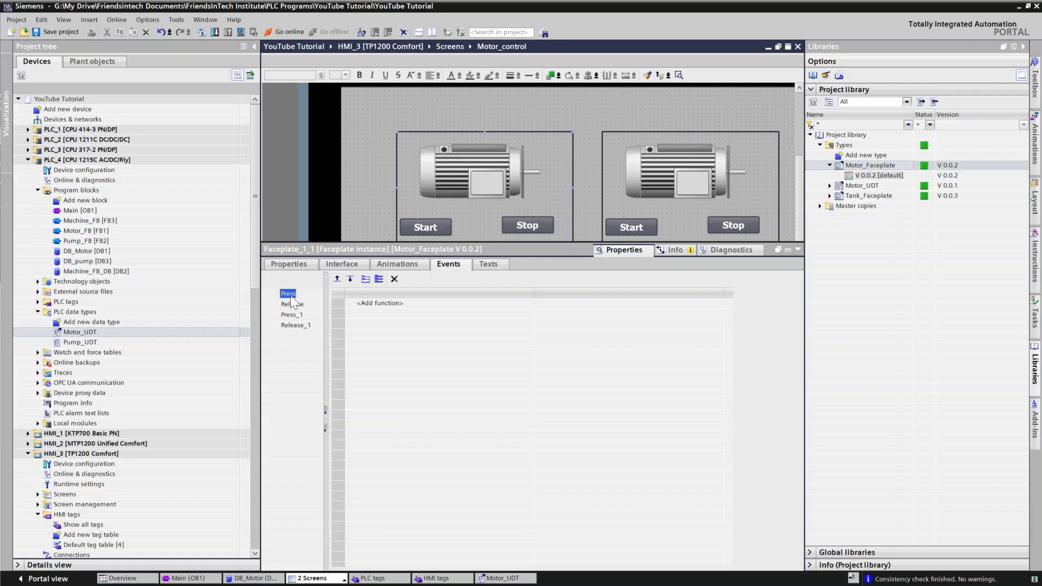
click(374, 304)
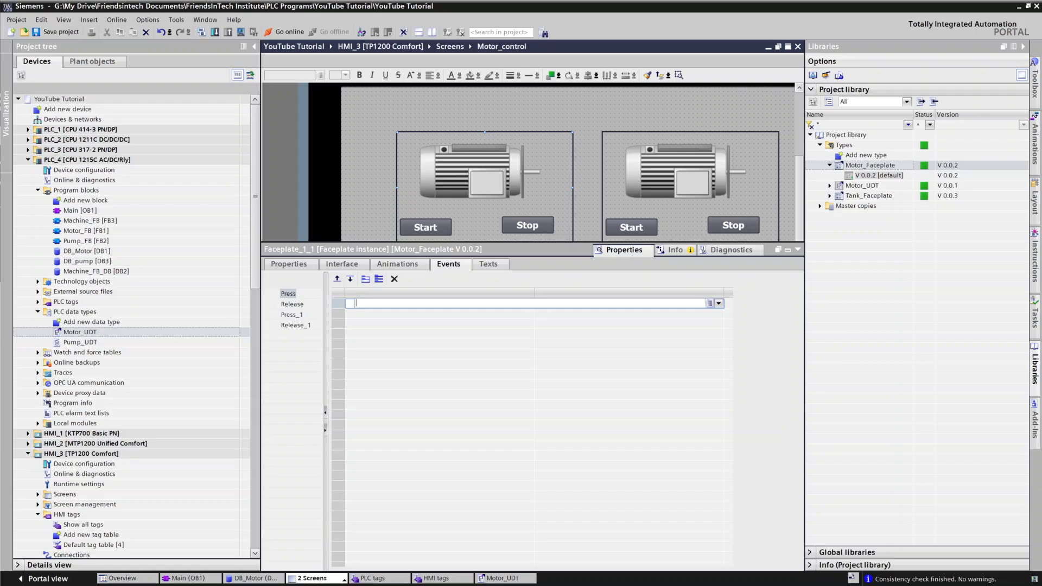
text(aet)
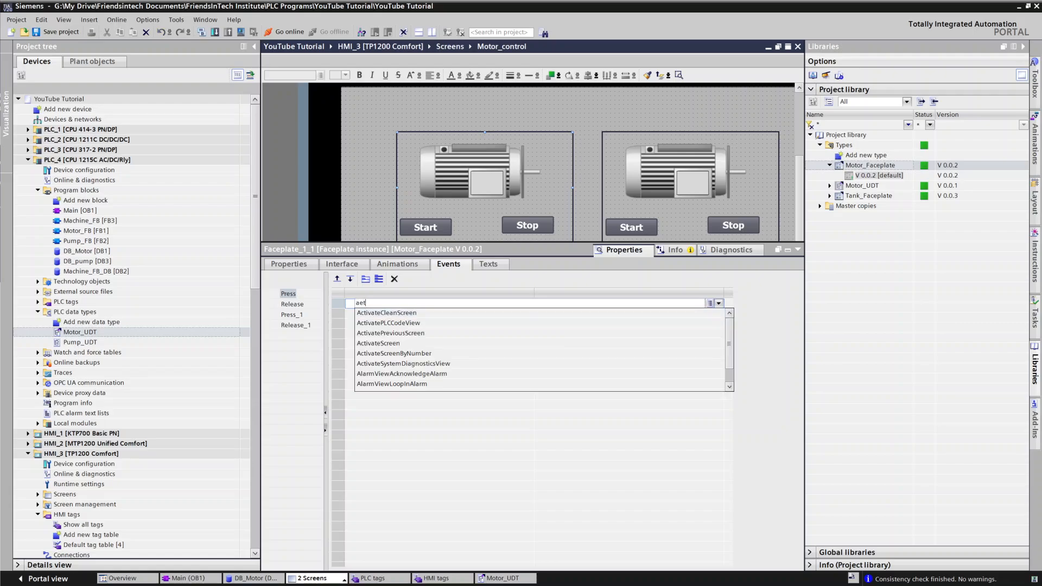
key(BackSpace)
key(BackSpace)
text(set)
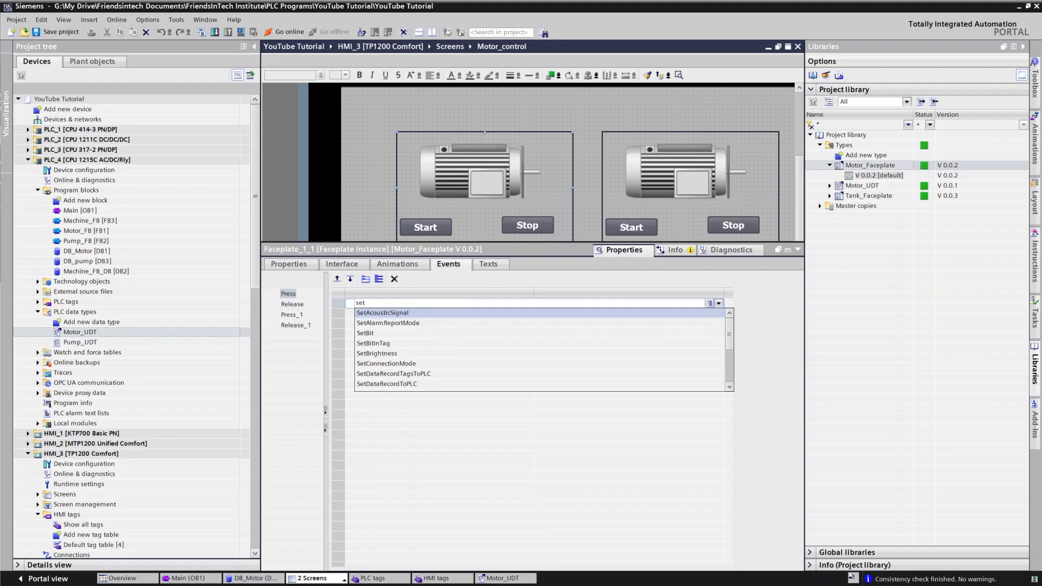
click(369, 332)
Step: Set the Press SetBit tag to the start member of DB_Motor's Motor_1
click(562, 314)
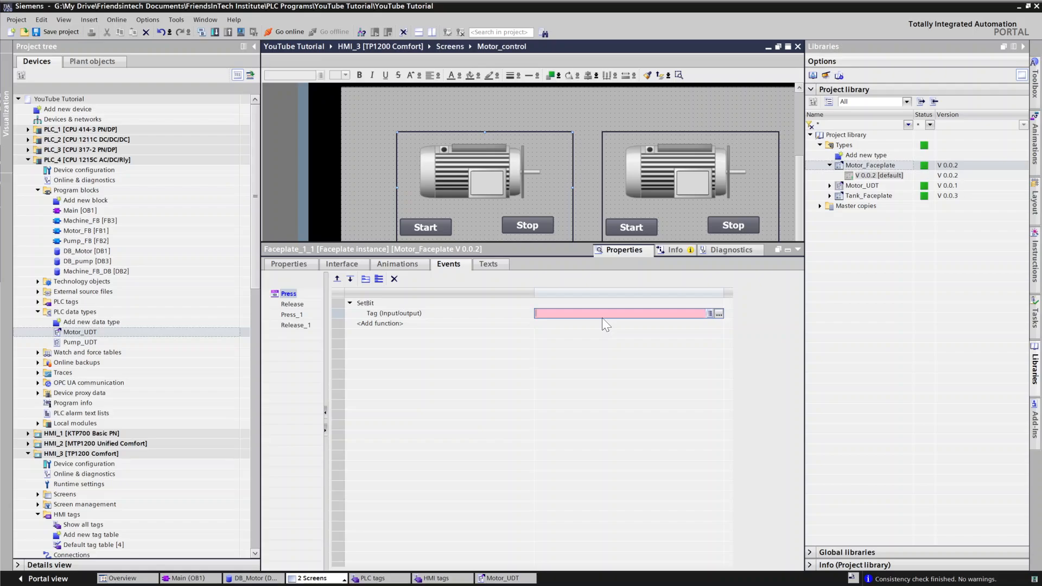
click(719, 314)
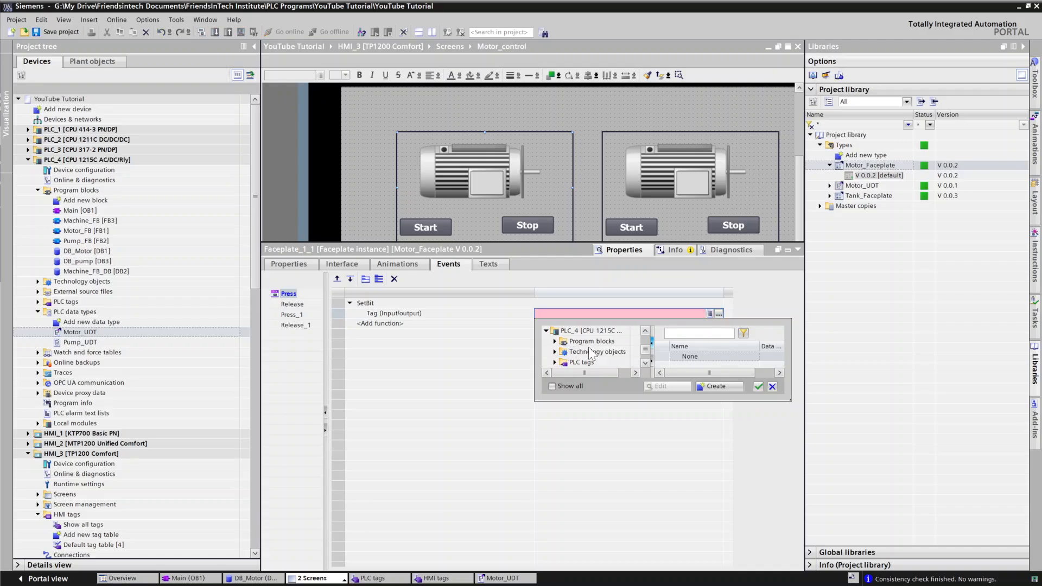
click(569, 343)
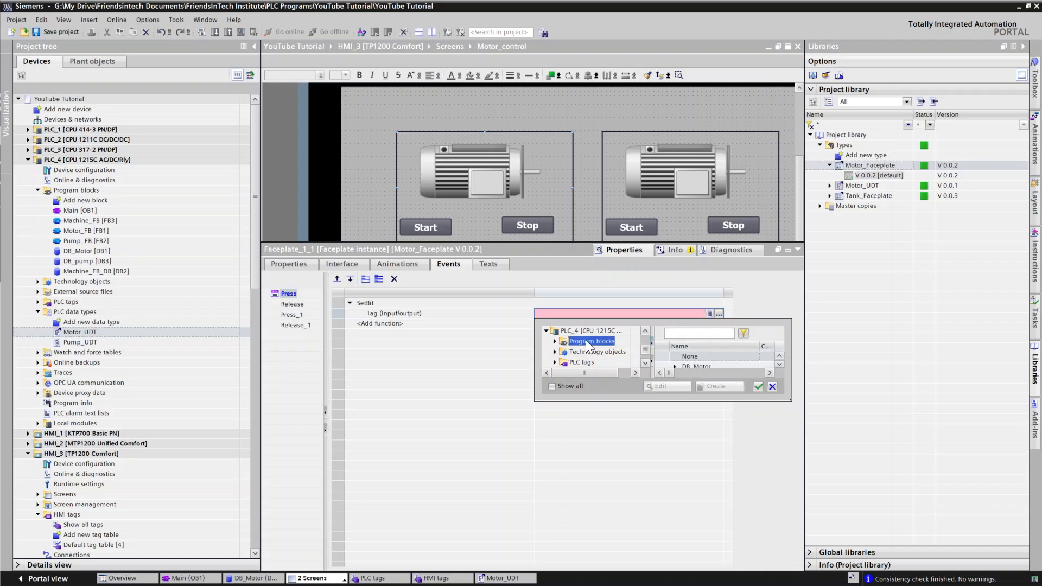
click(698, 367)
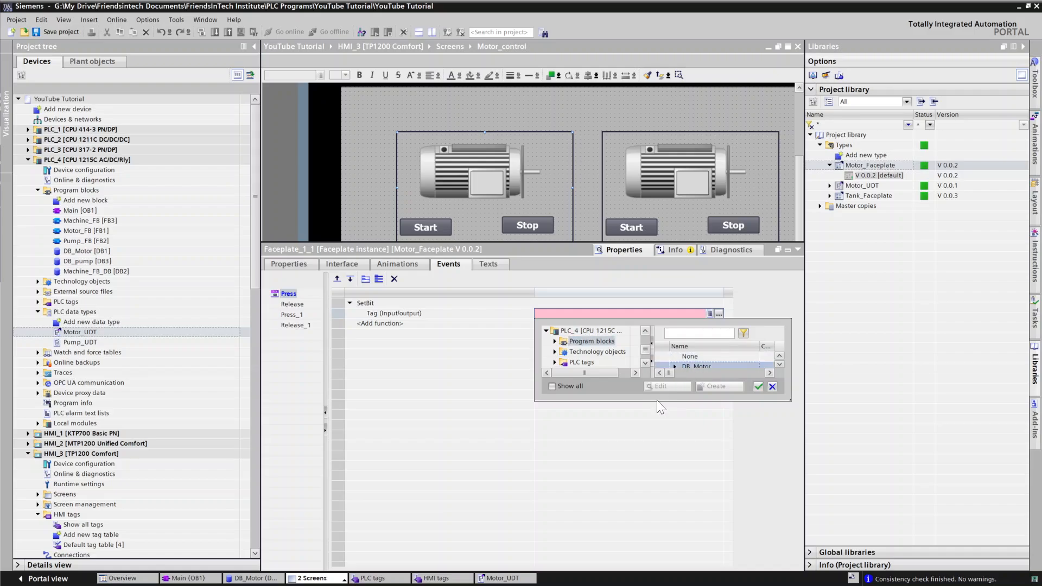
drag(657, 400, 658, 430)
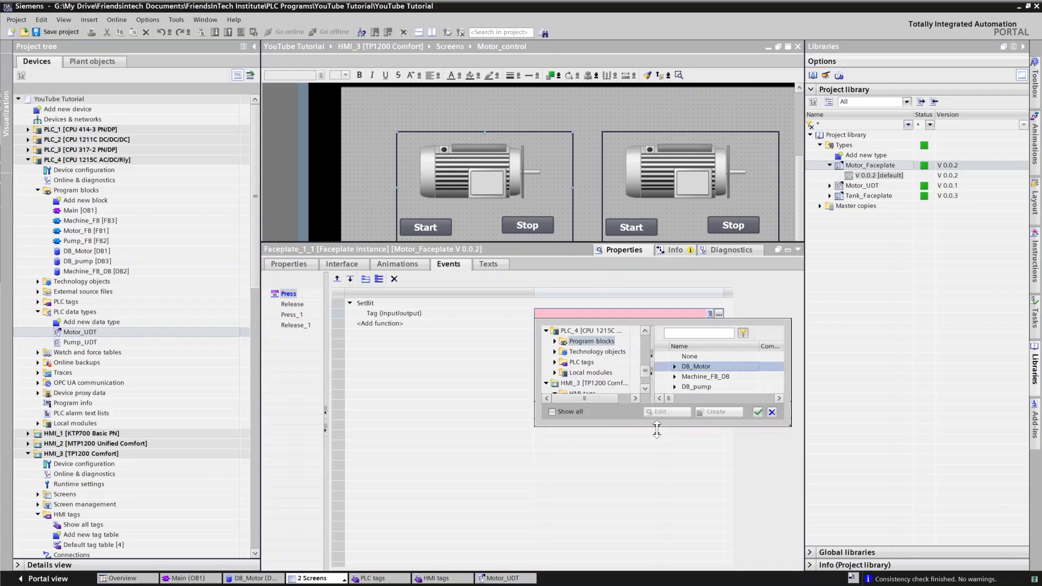
click(675, 366)
click(680, 380)
click(686, 377)
click(704, 386)
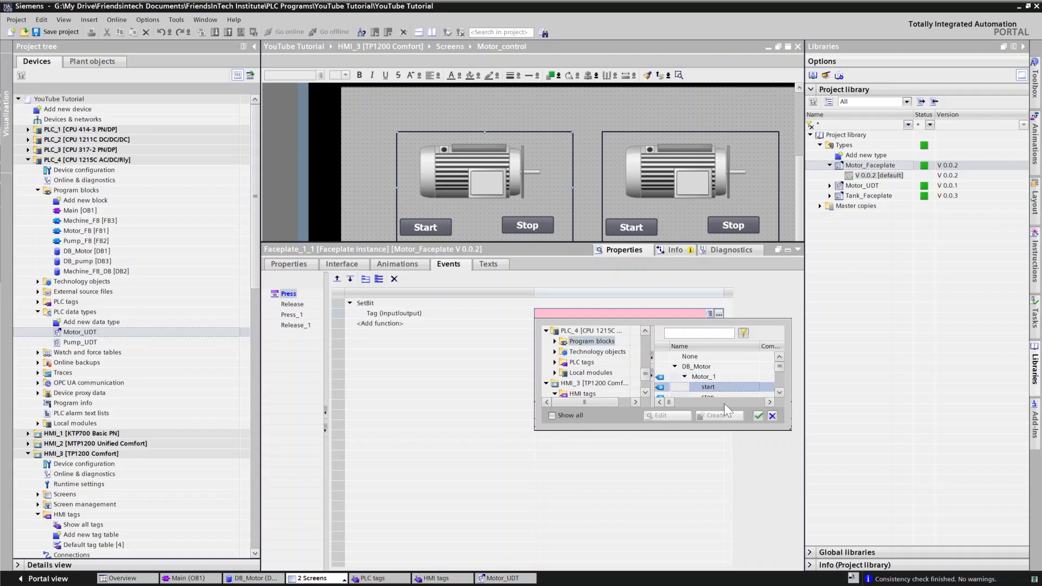
click(758, 416)
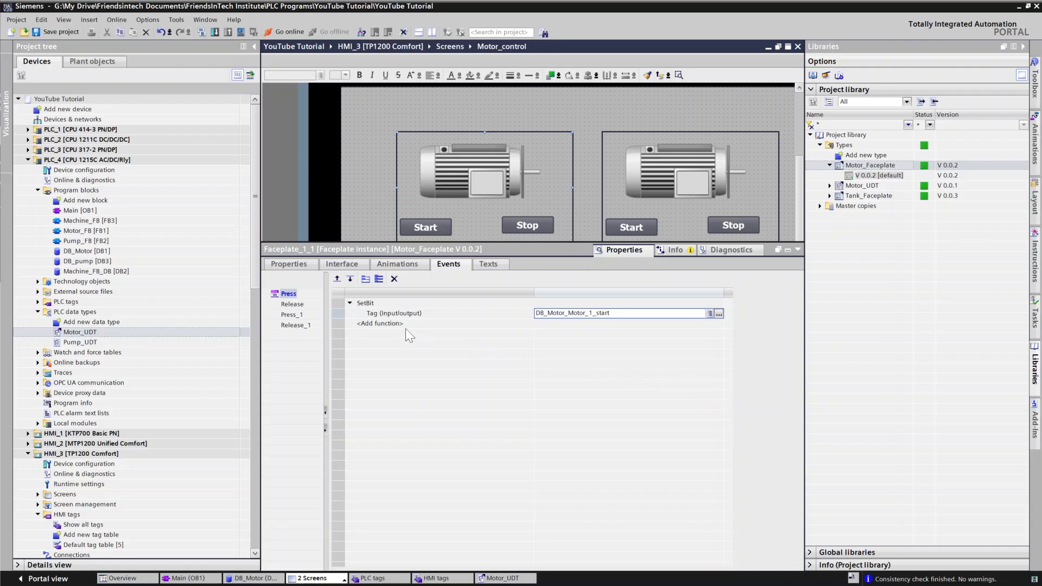
Step: Add a ResetBit function to the Release event using the DB_Motor_Motor_1_start tag
click(300, 307)
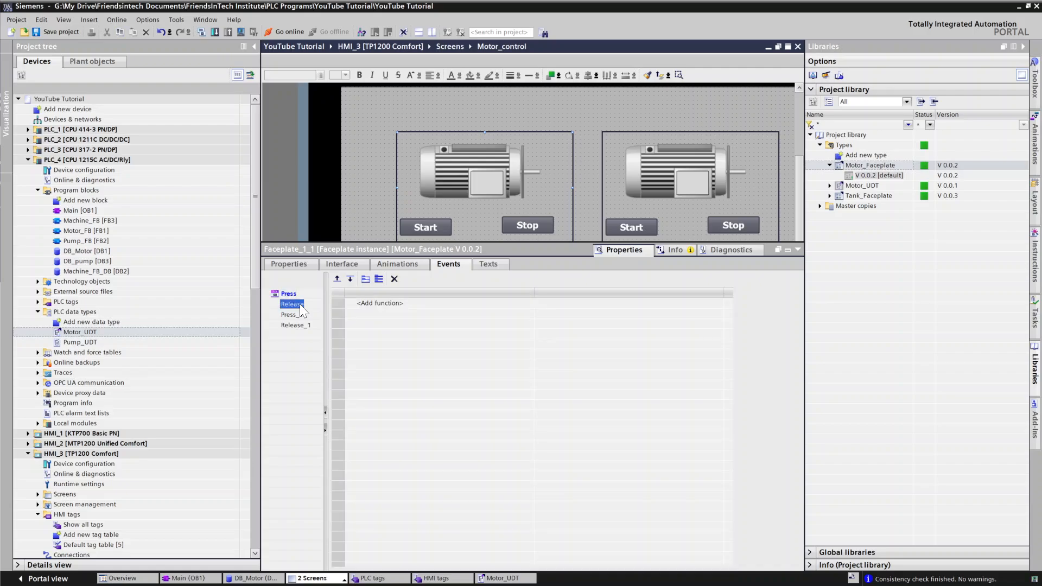
click(394, 306)
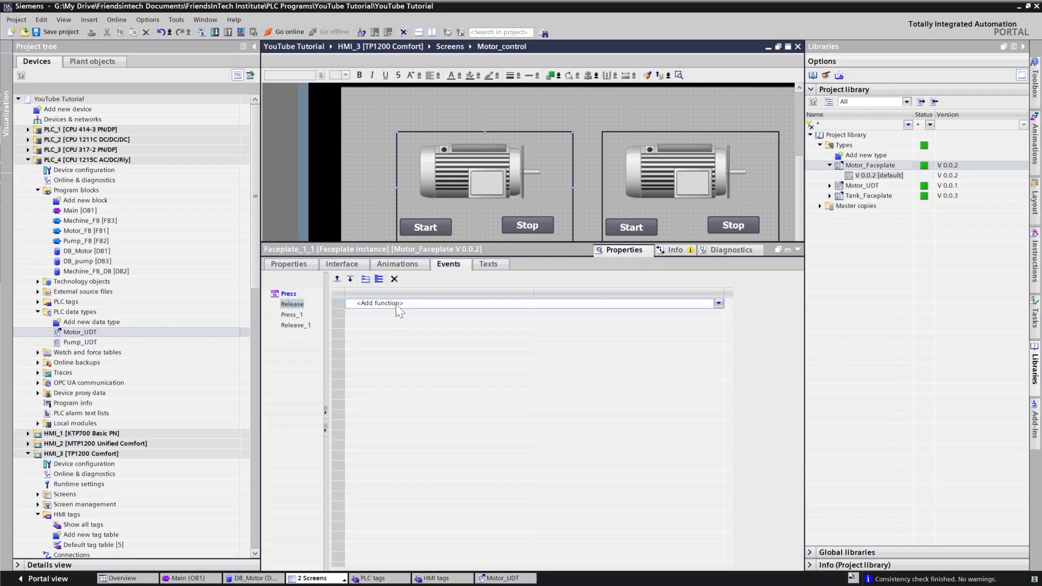
text(Res)
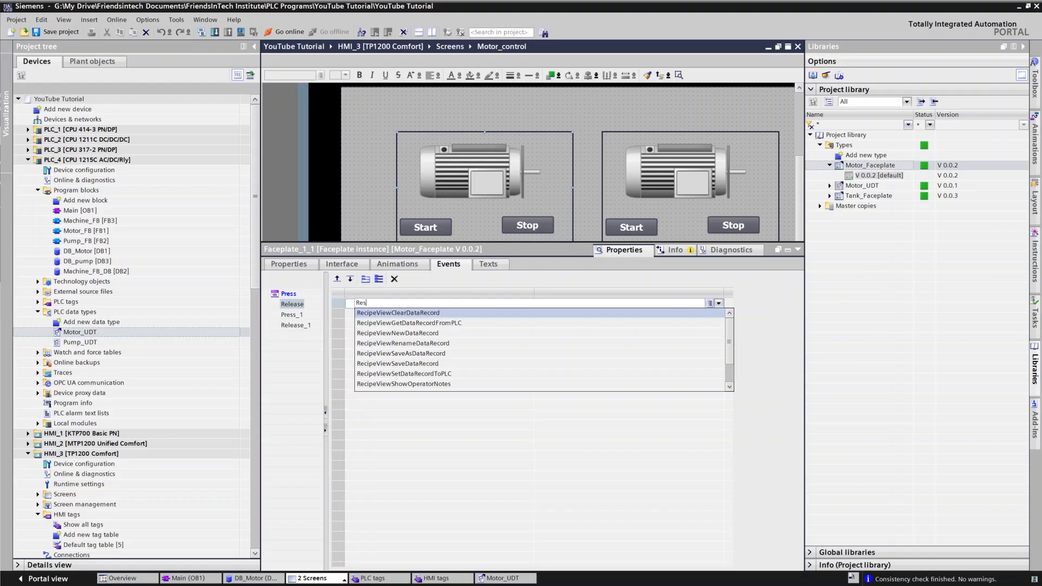
click(388, 314)
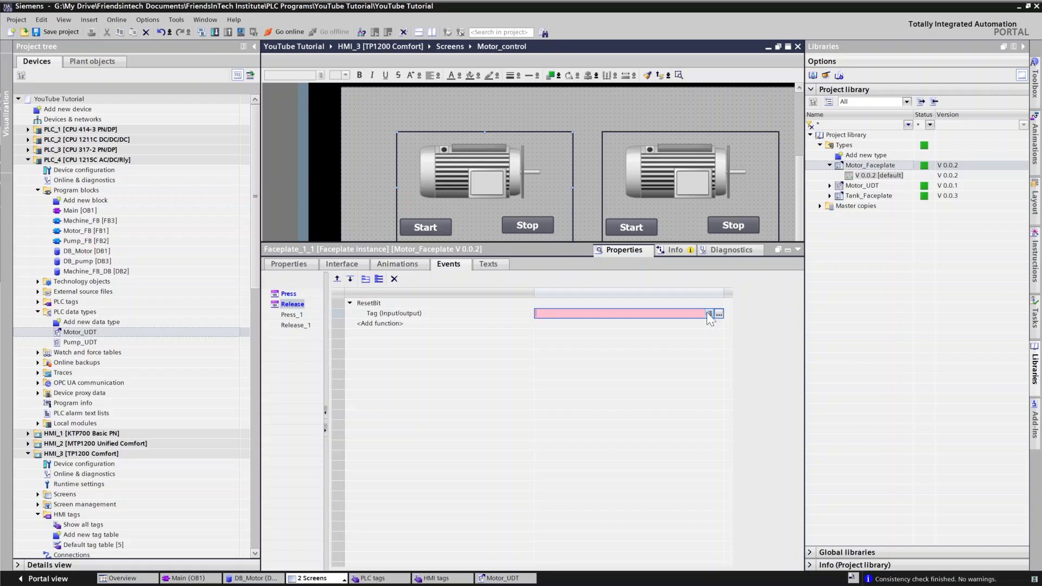
click(710, 314)
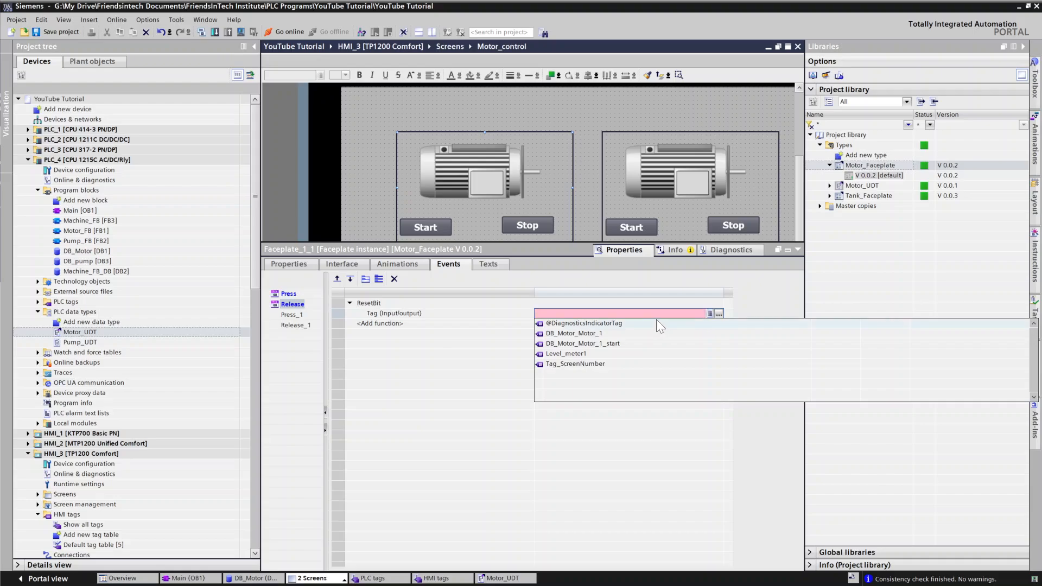
click(591, 345)
click(571, 324)
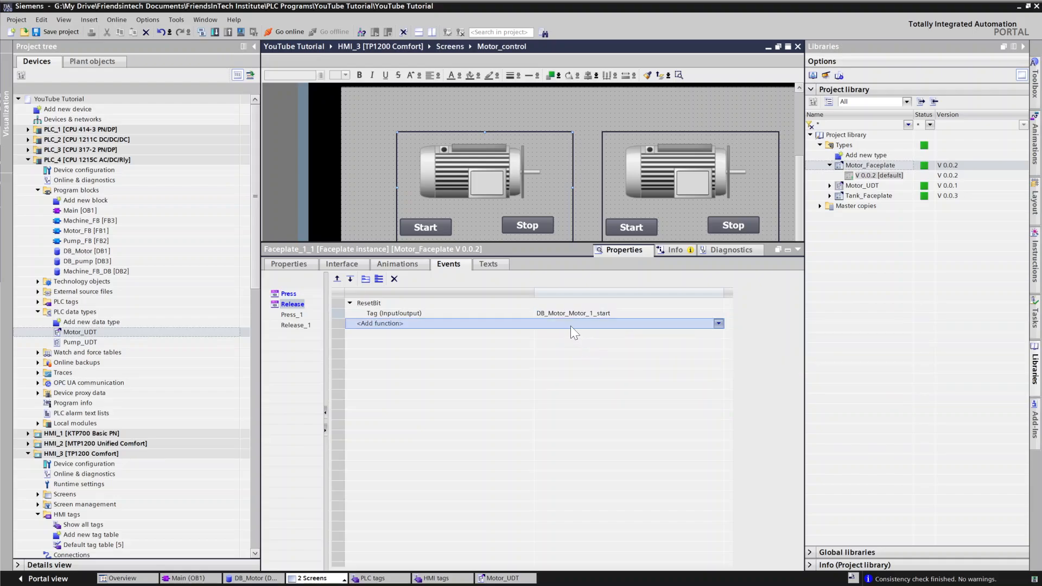
Step: Add a SetBit function to the Press_1 event with the stop member of DB_Motor's Motor_1 as its tag
click(293, 316)
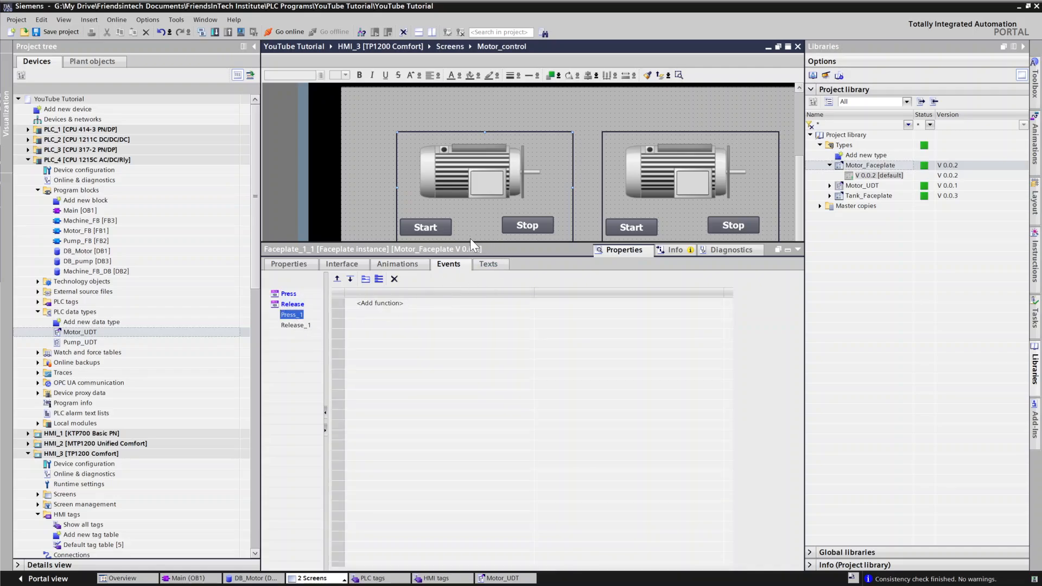
click(373, 303)
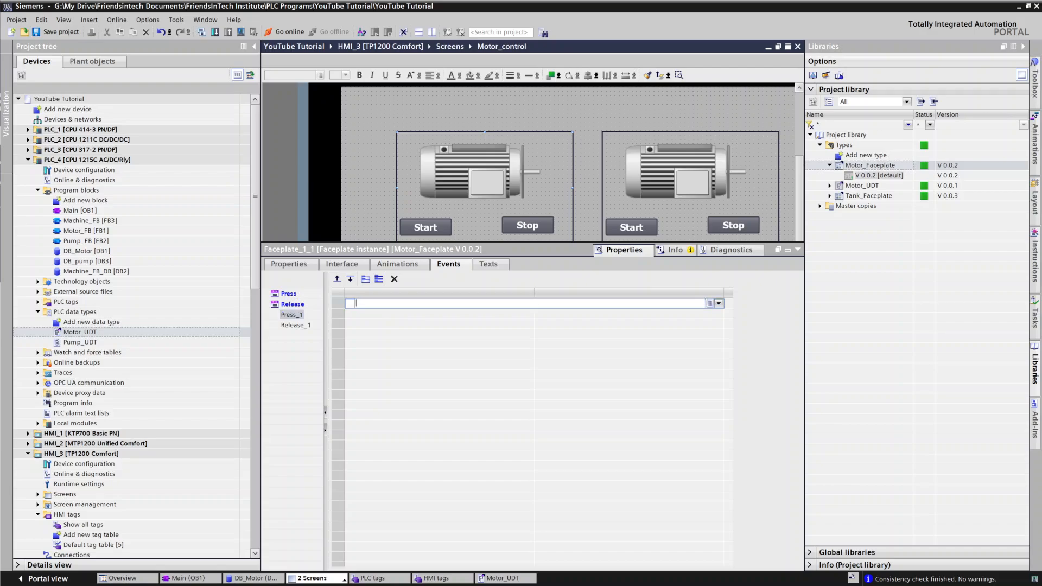
text(ser)
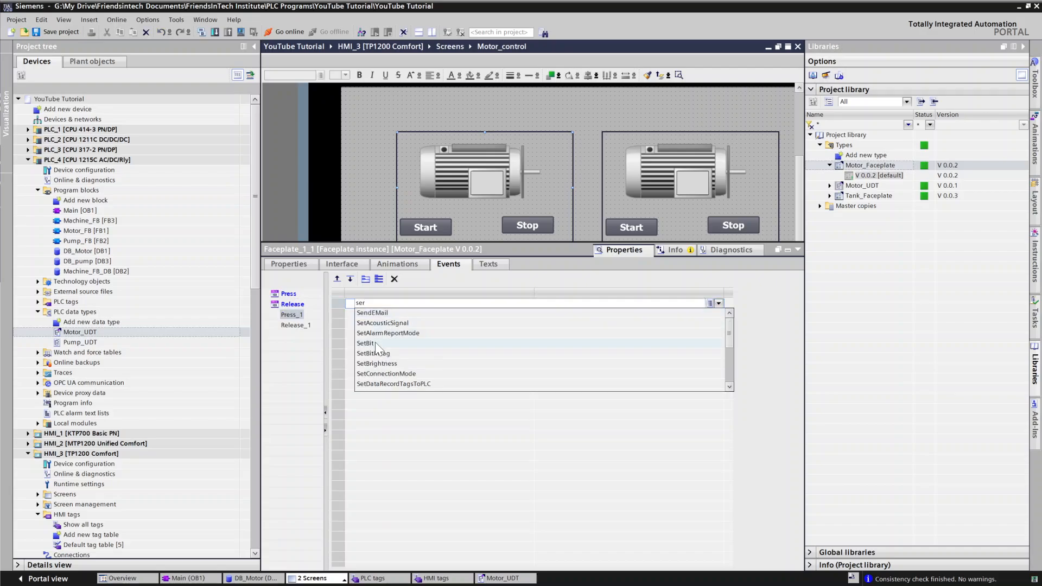
click(376, 343)
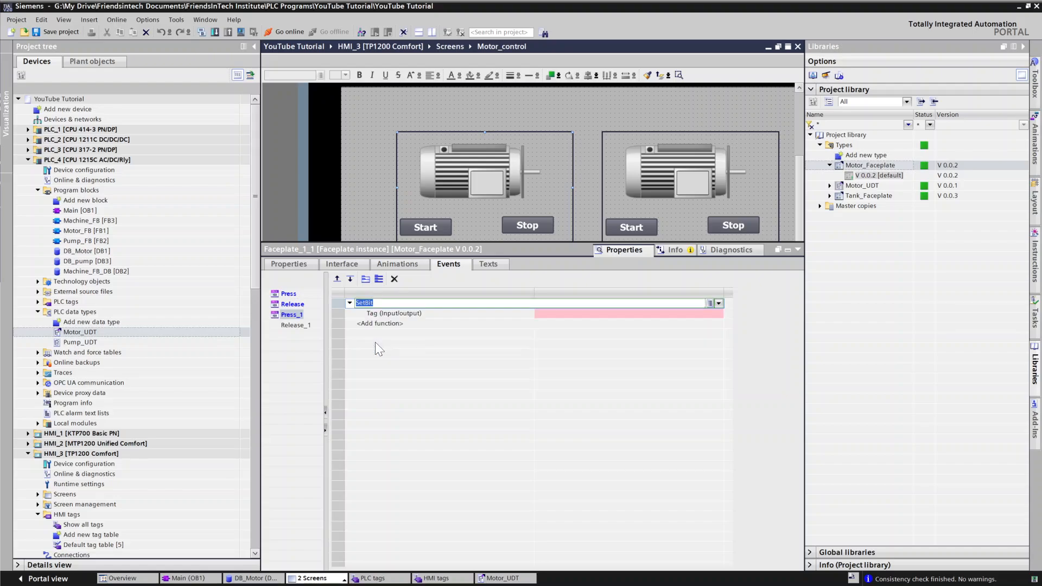
click(624, 314)
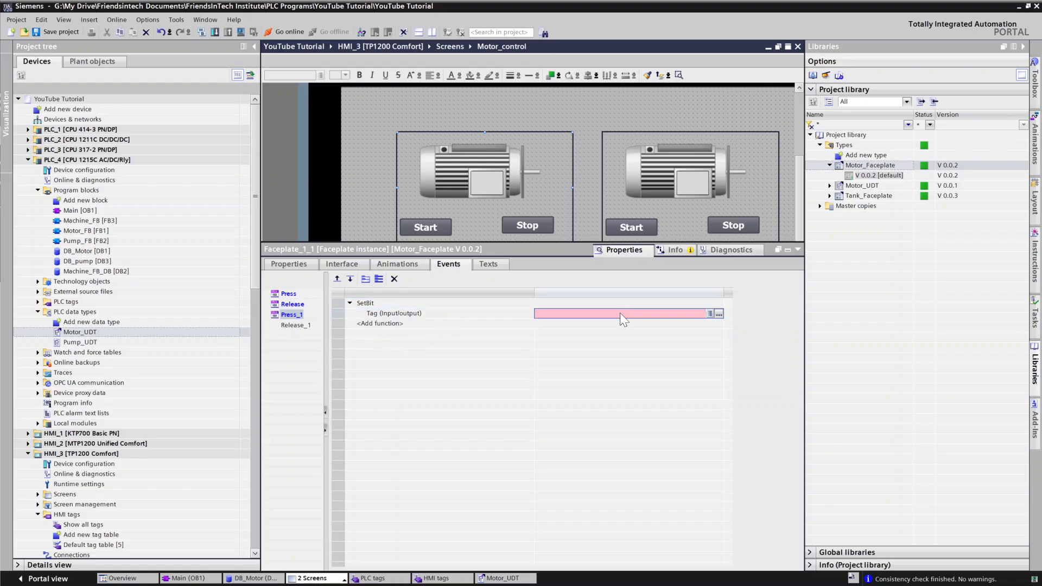
click(719, 314)
click(698, 377)
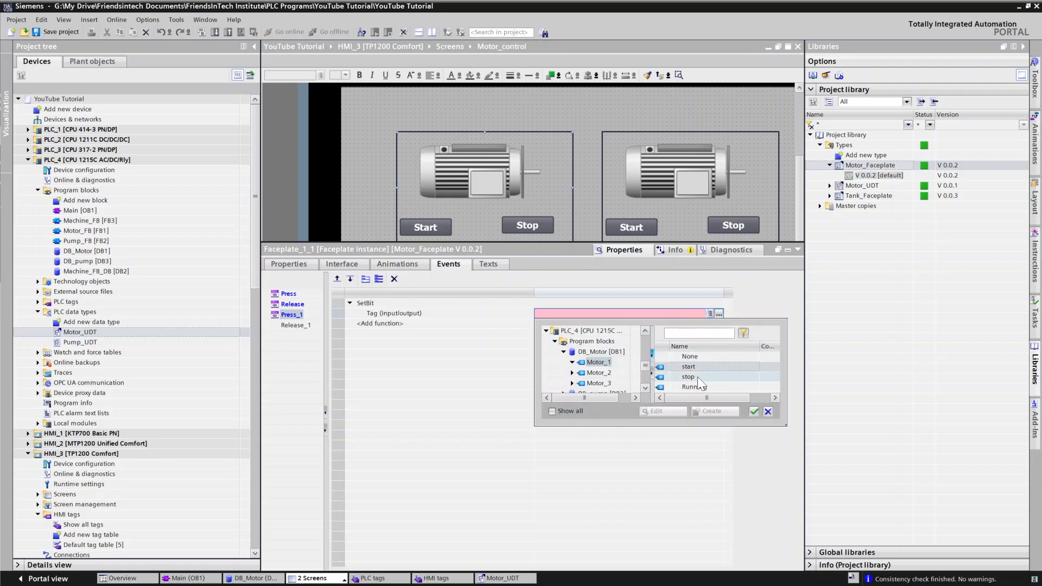
click(754, 412)
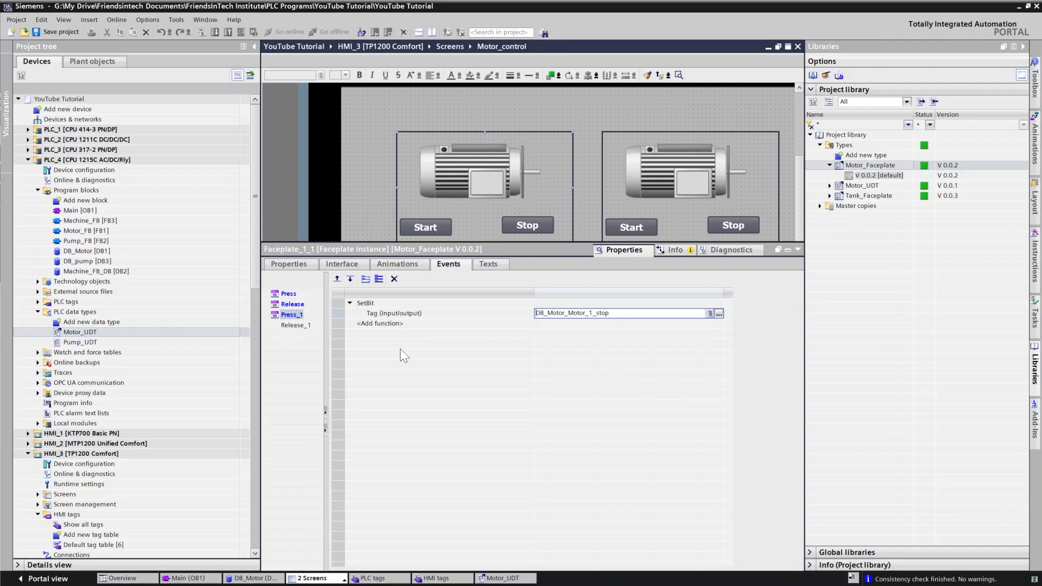
Step: Add a ResetBit function to the Release_1 event with the stop member of DB_Motor's Motor_1 as its tag
click(289, 327)
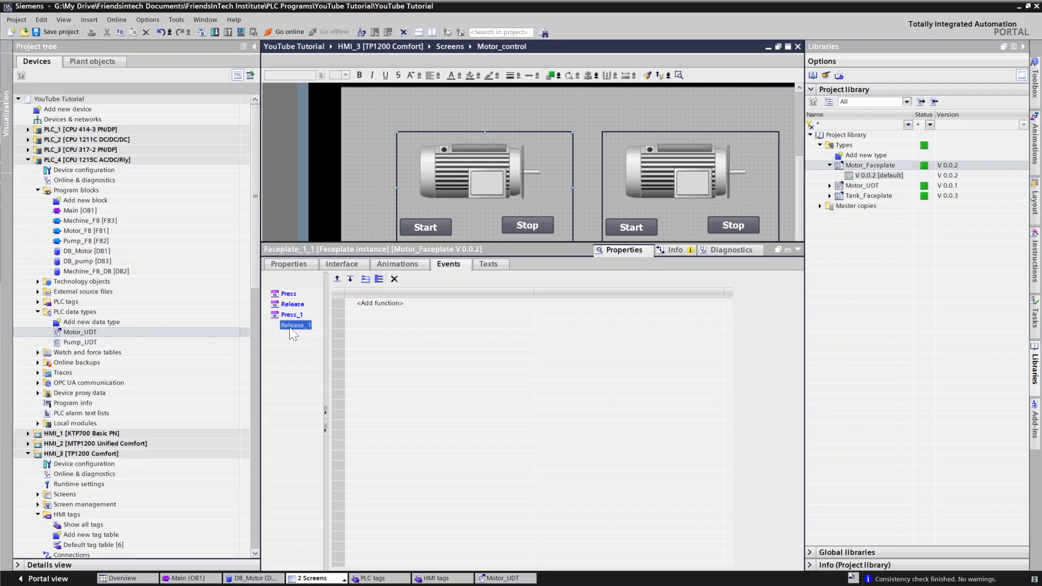
click(380, 303)
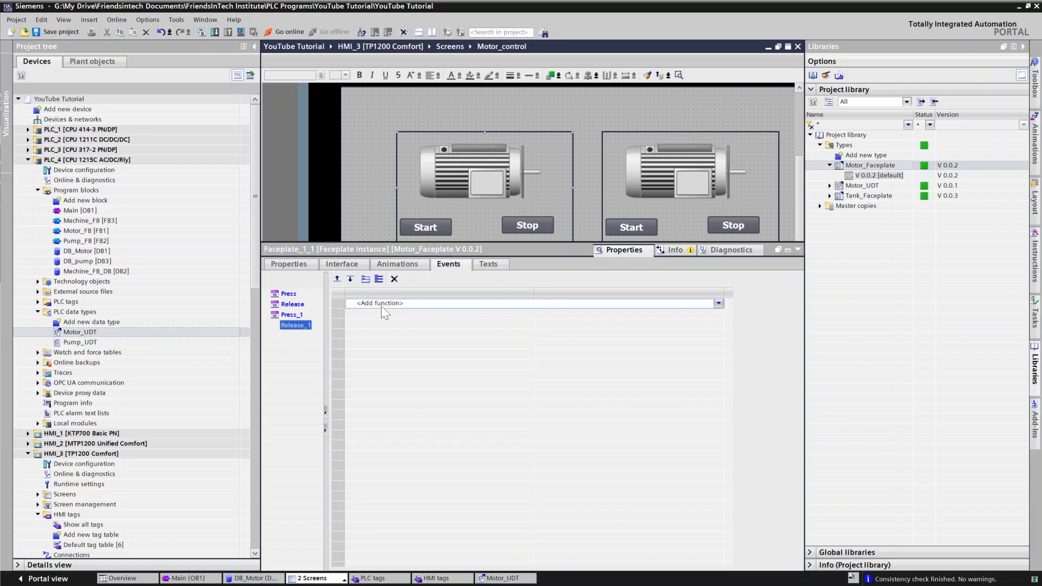
text(Res)
click(363, 311)
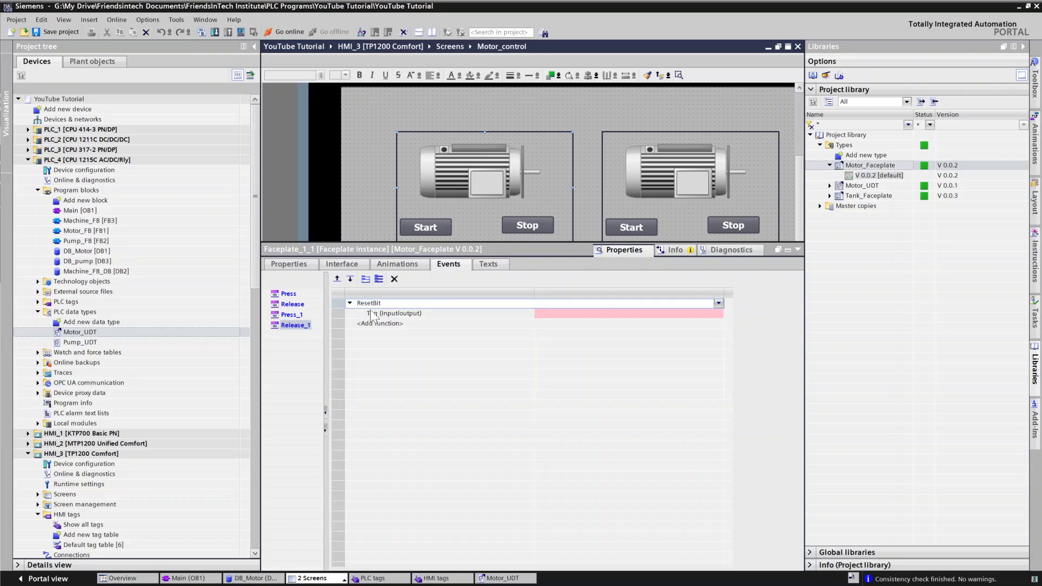
click(555, 313)
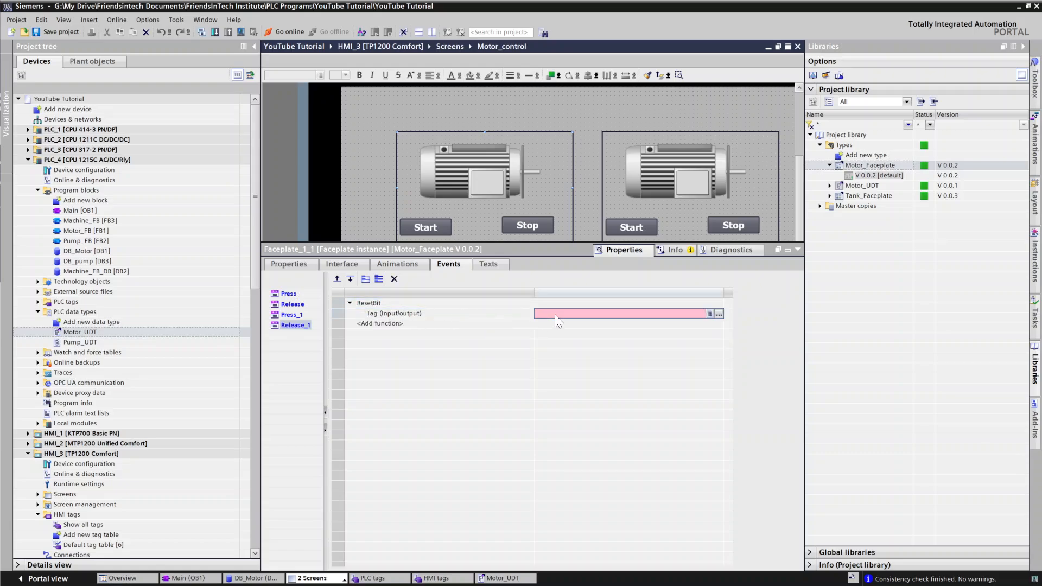
click(718, 314)
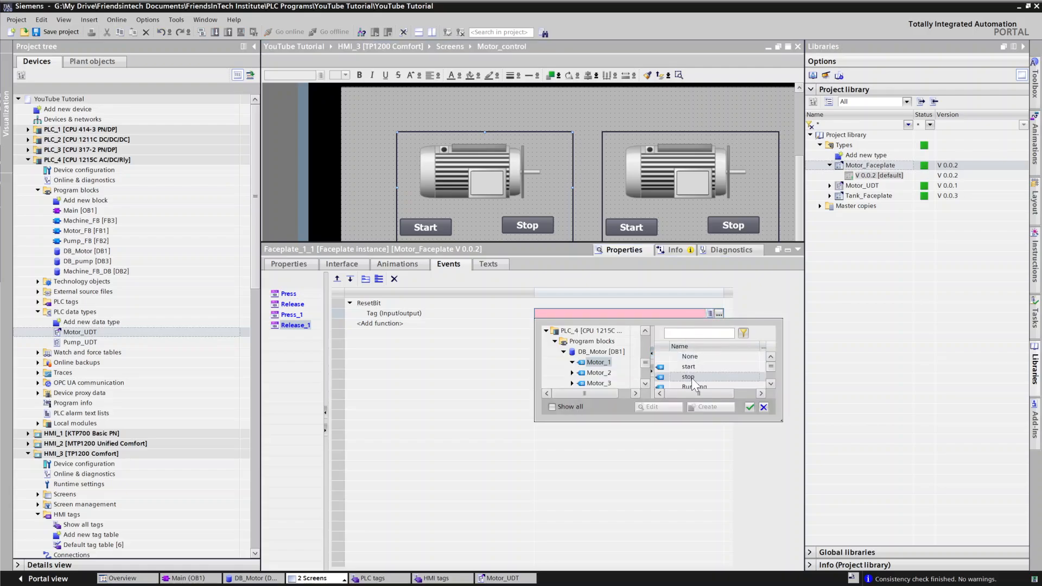
click(692, 377)
click(750, 410)
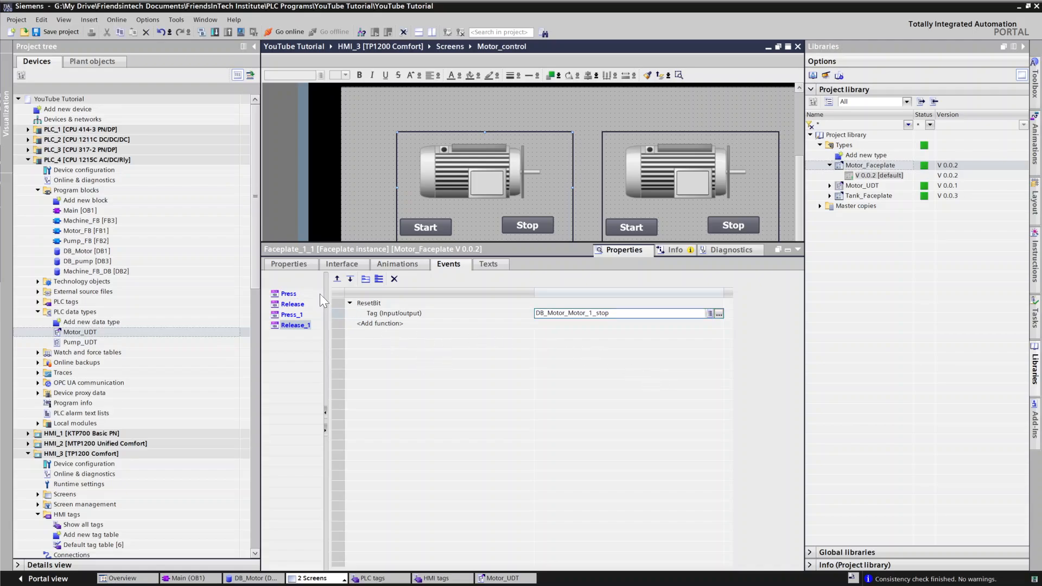
Step: Select the second faceplate instance and connect its Motor interface property to Motor_2 of DB_Motor
click(592, 111)
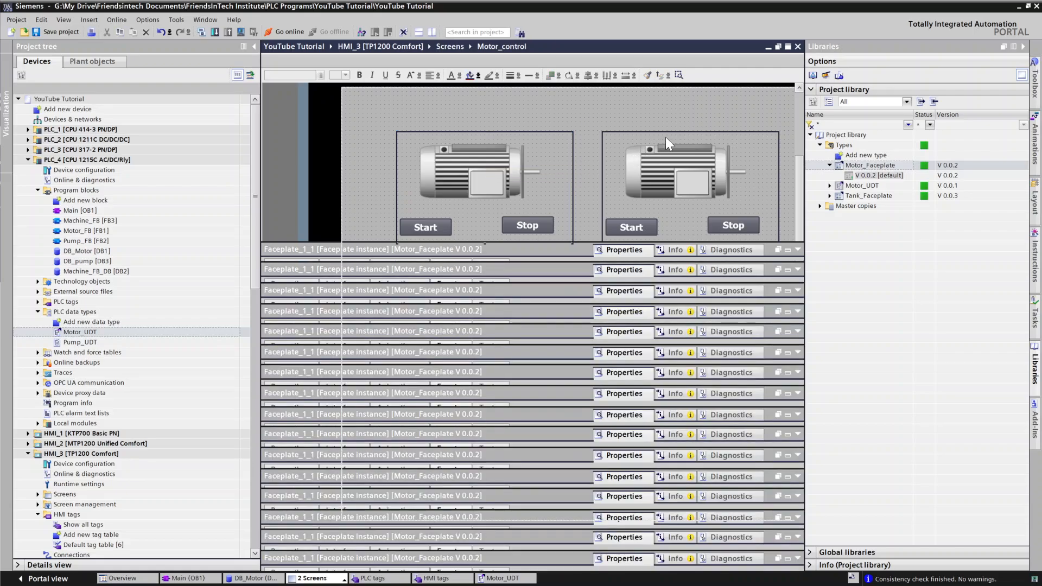
click(672, 131)
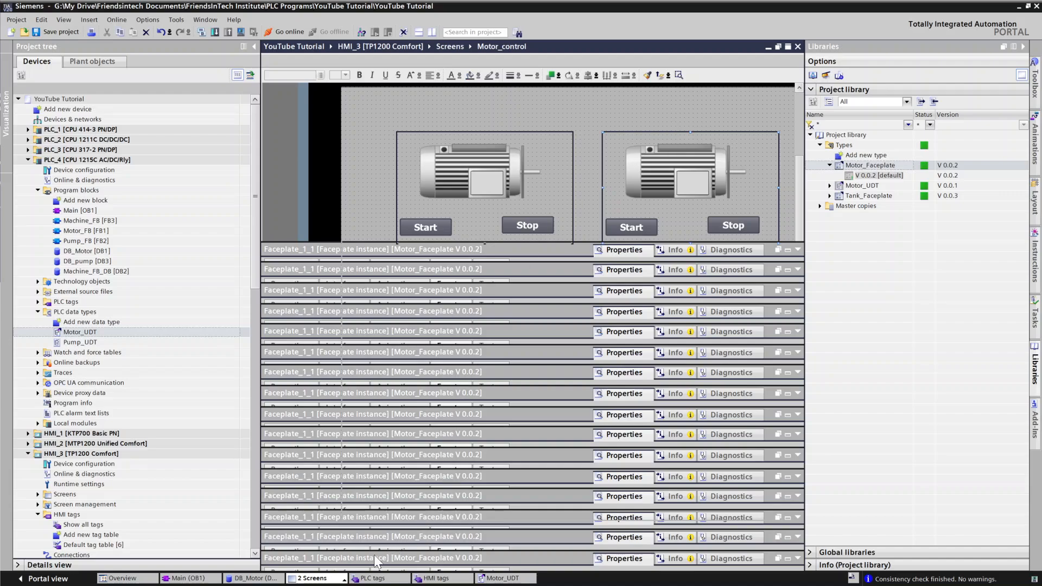
click(372, 579)
click(338, 579)
click(341, 567)
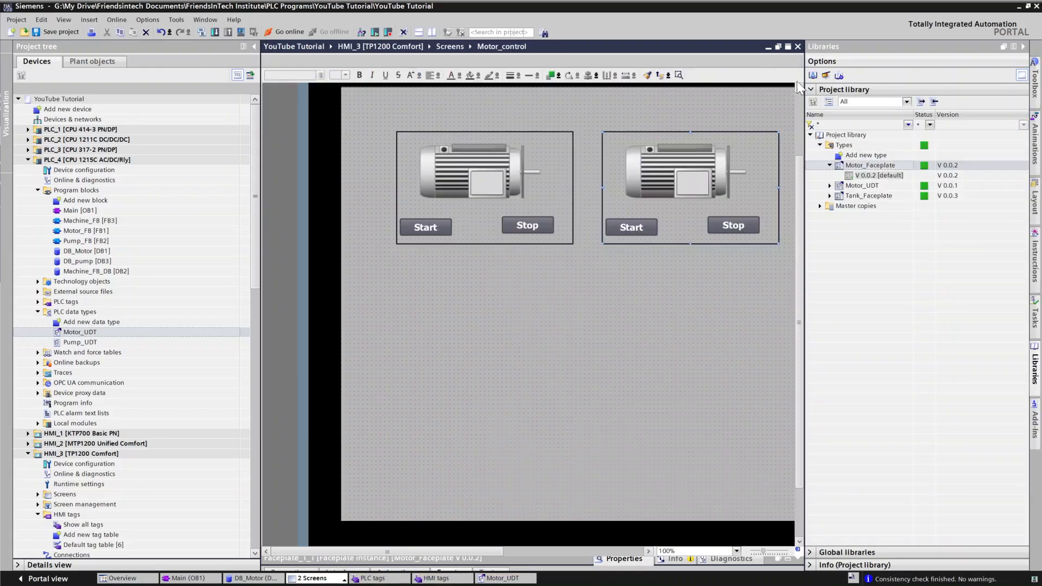
click(637, 568)
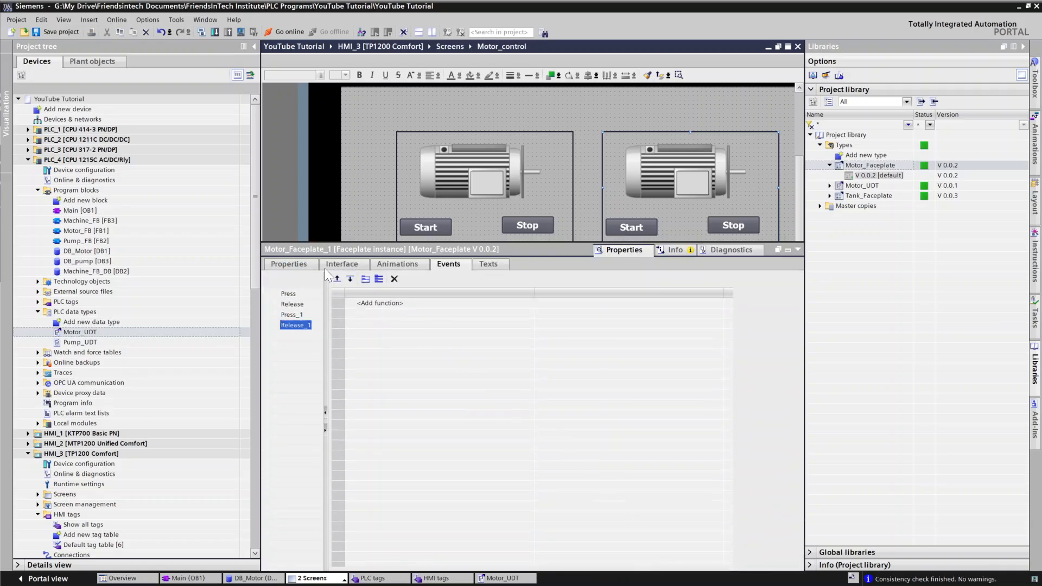
click(330, 264)
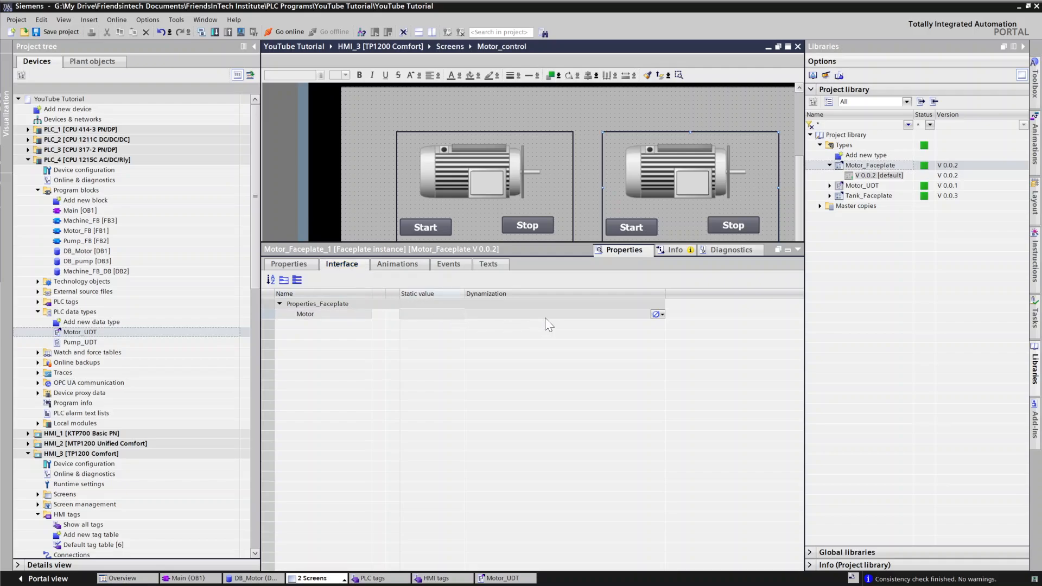
click(662, 314)
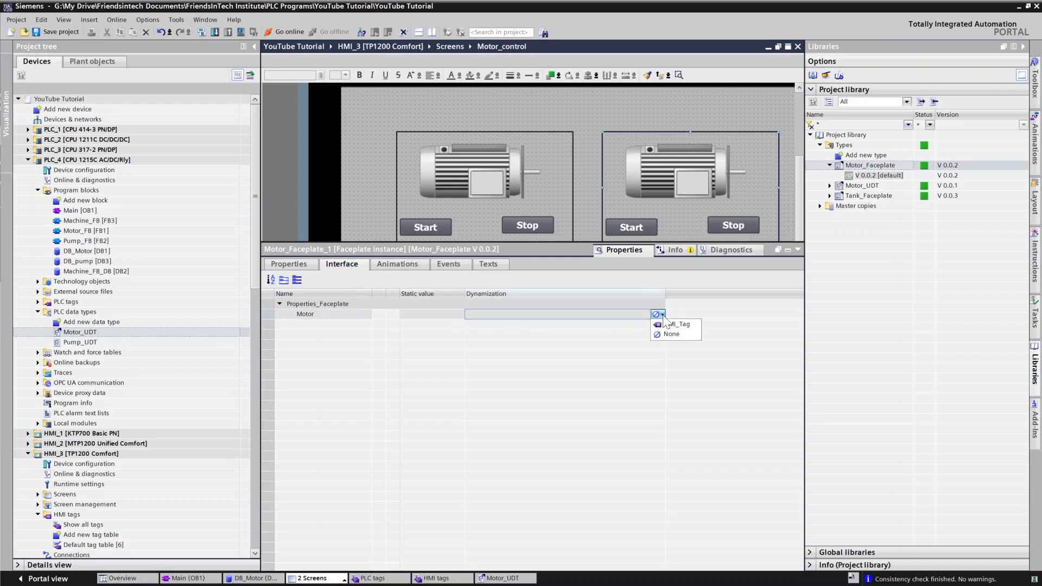
click(668, 324)
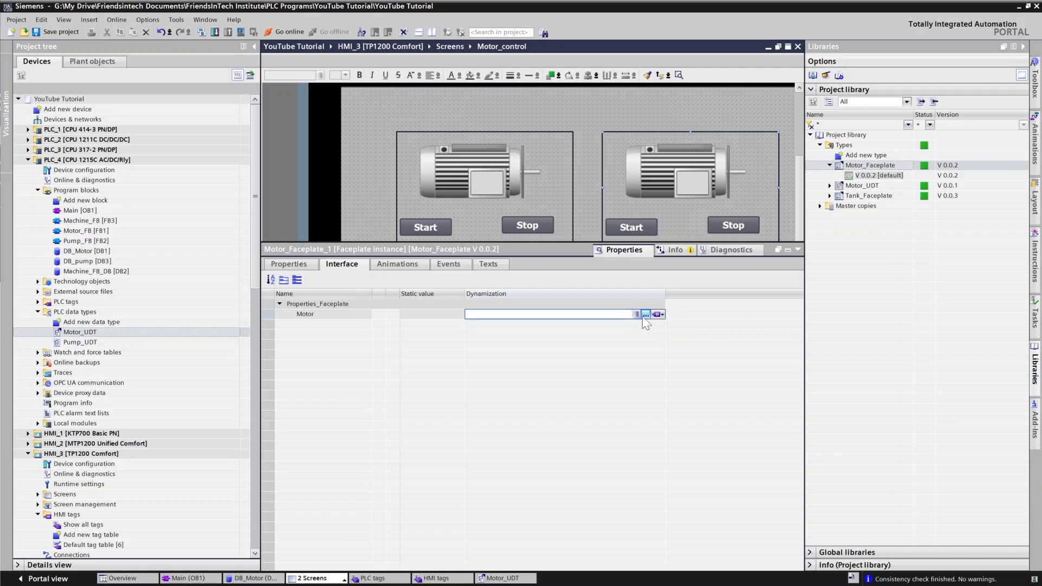
click(646, 315)
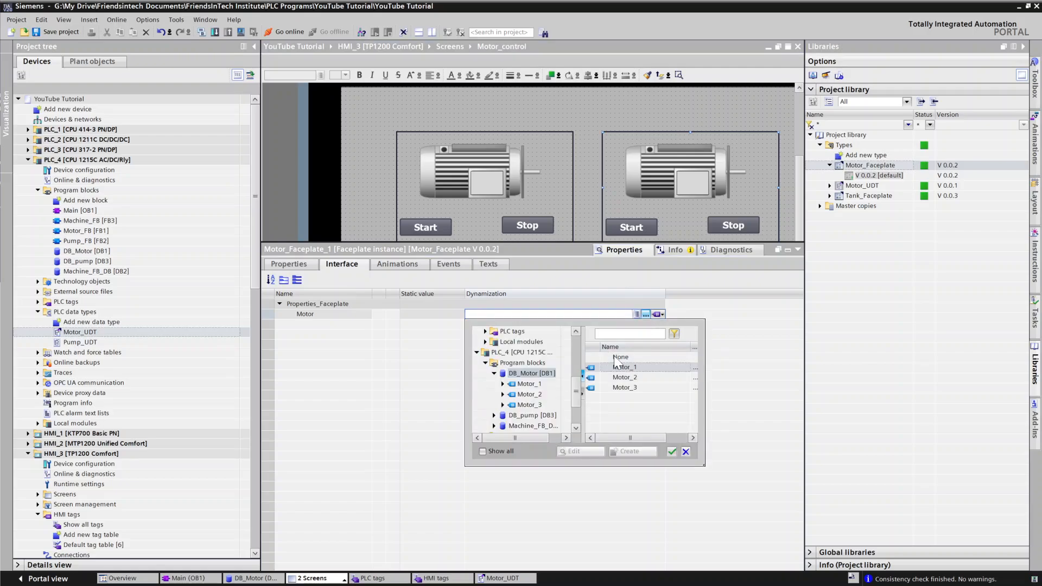
click(626, 379)
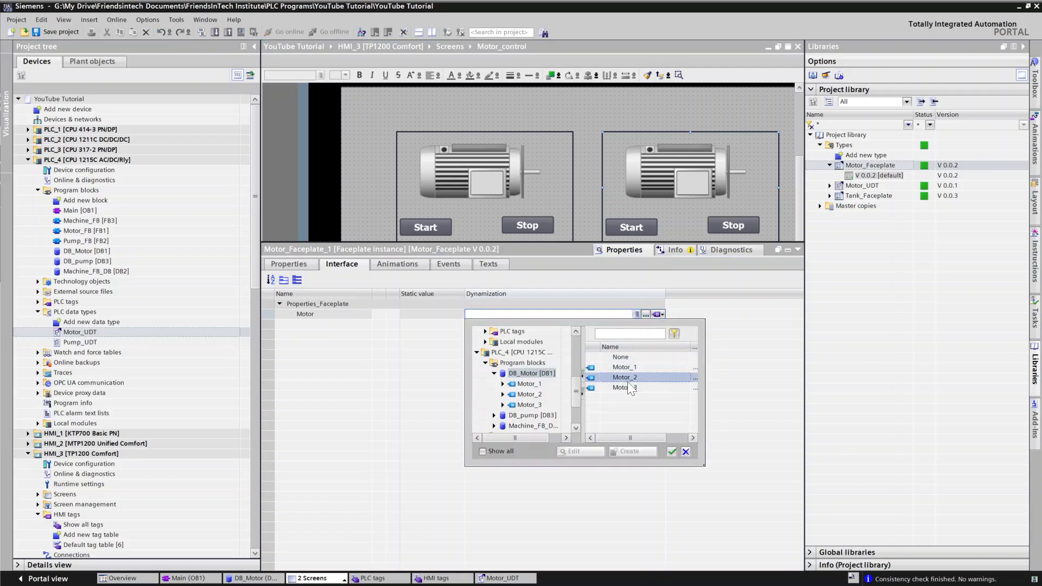
click(669, 452)
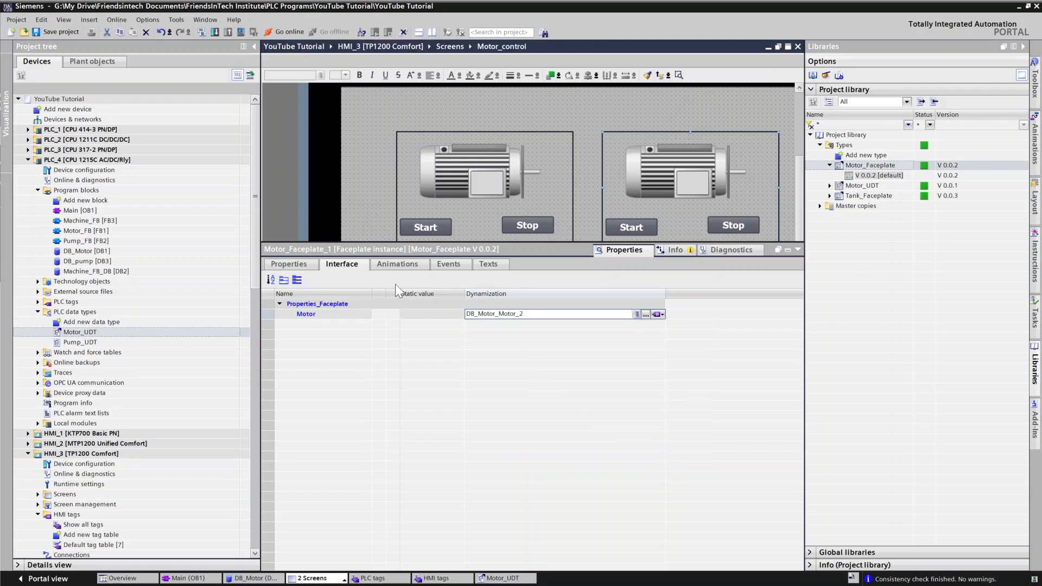
Step: Add a SetBit function to the second instance's Press event
click(445, 262)
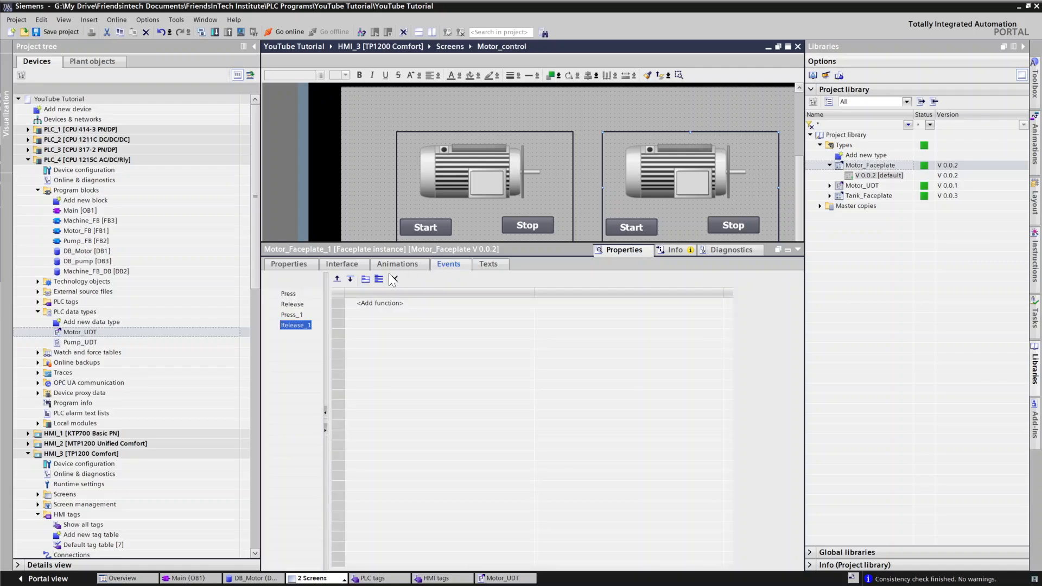
click(287, 295)
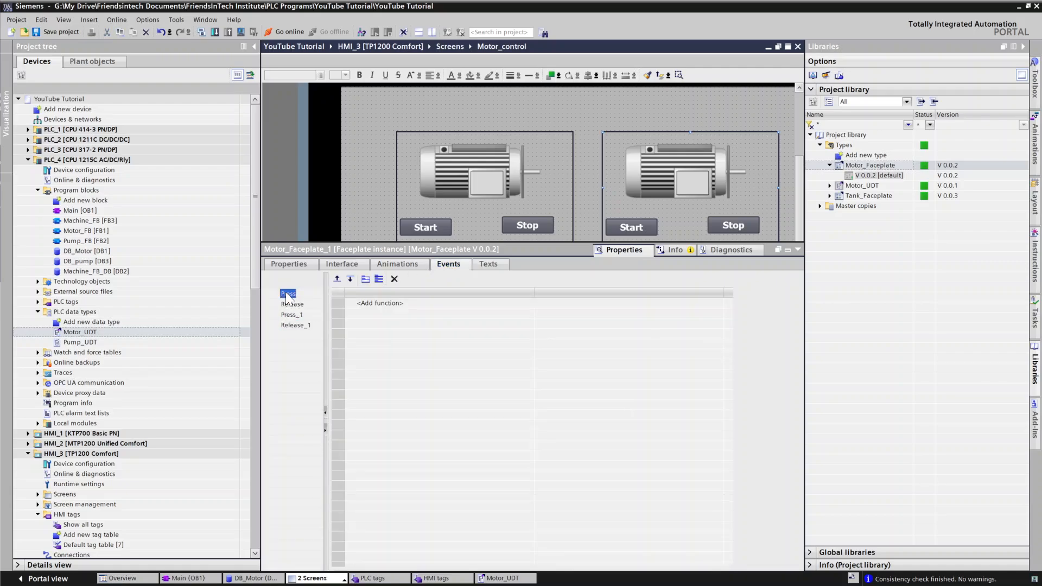
click(395, 299)
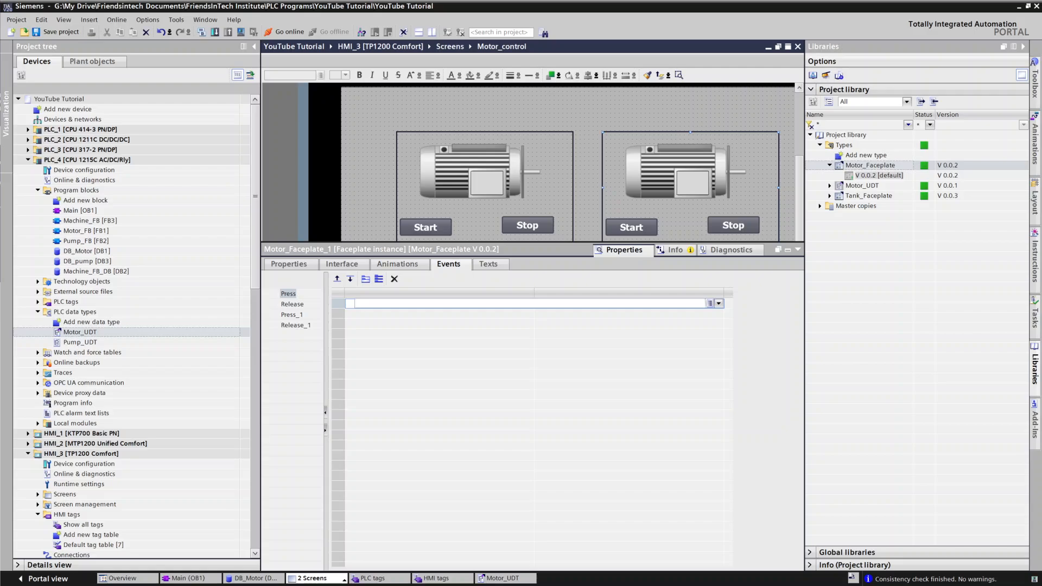
text(ser)
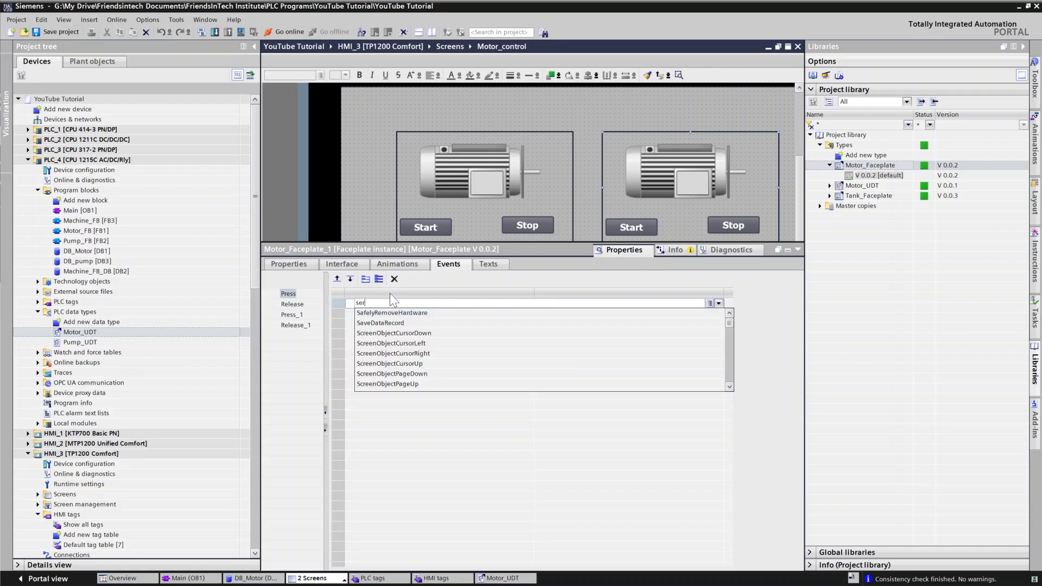
key(BackSpace)
text(t)
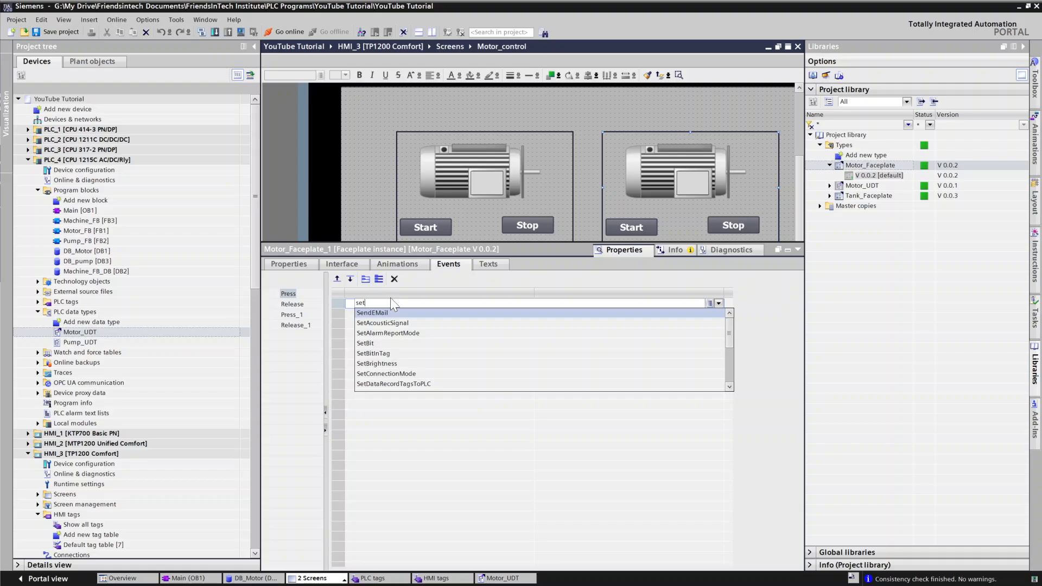
click(379, 323)
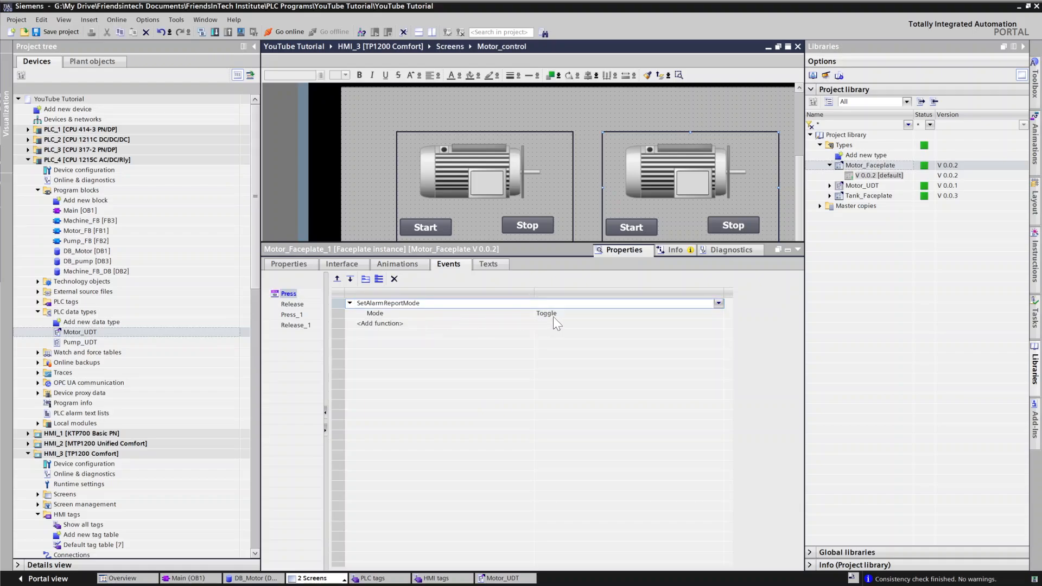
click(451, 301)
text(se)
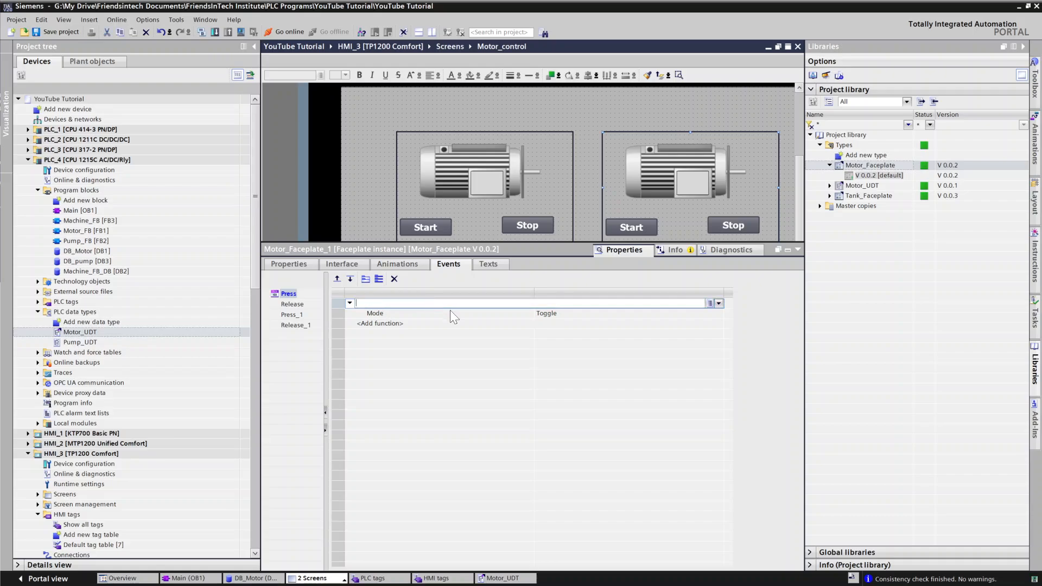
text(t)
click(370, 333)
Step: Try to set the Press SetBit tag to the start member of DB_Motor's Motor_2
click(565, 314)
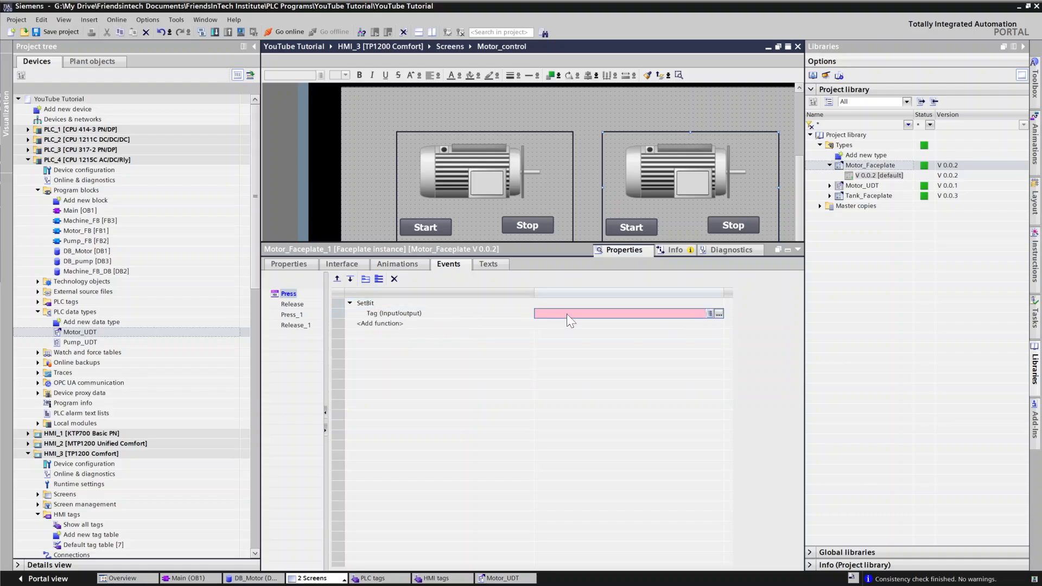
click(719, 315)
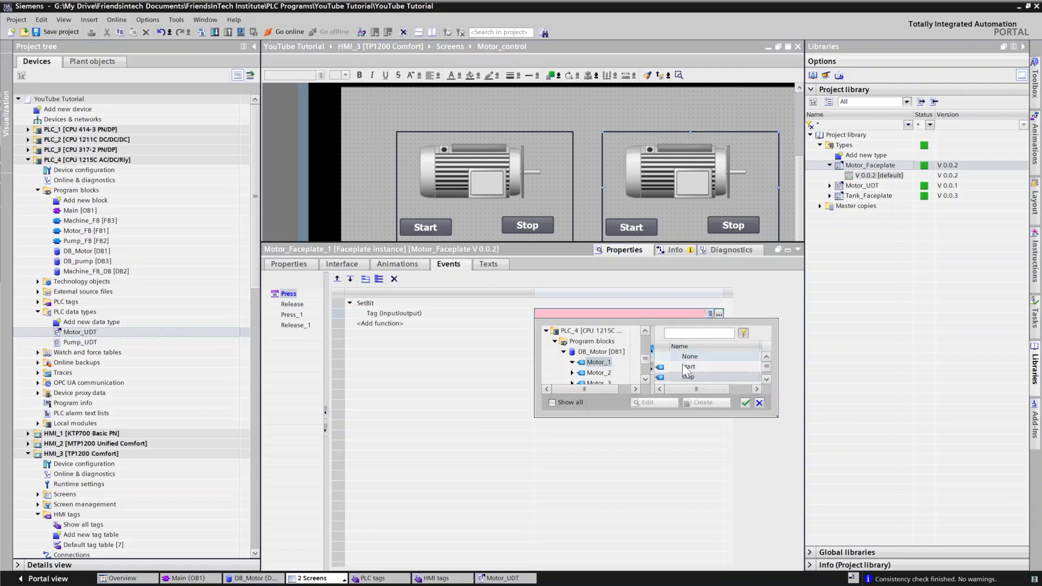
click(598, 373)
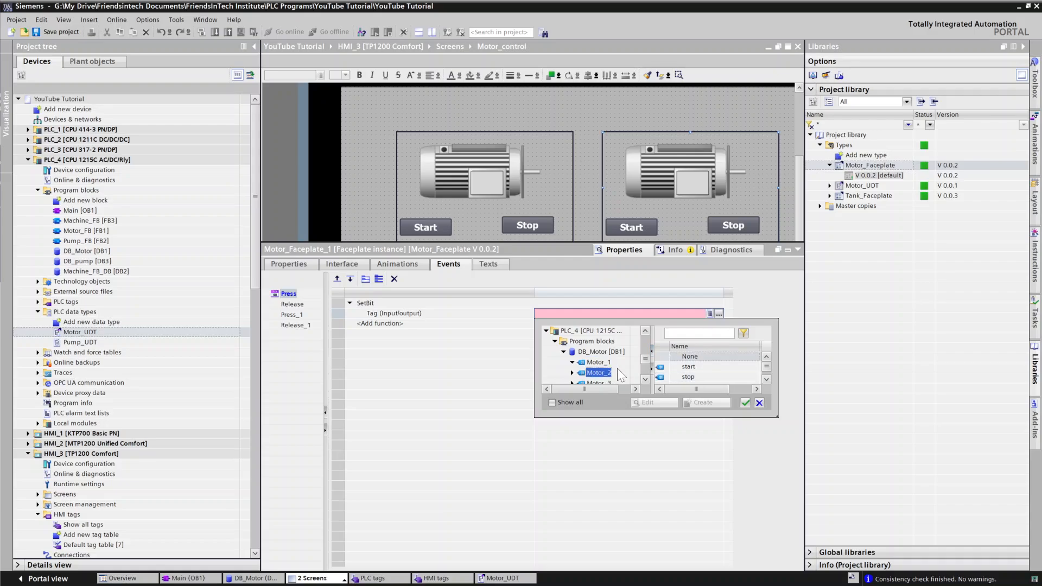
click(685, 367)
click(741, 403)
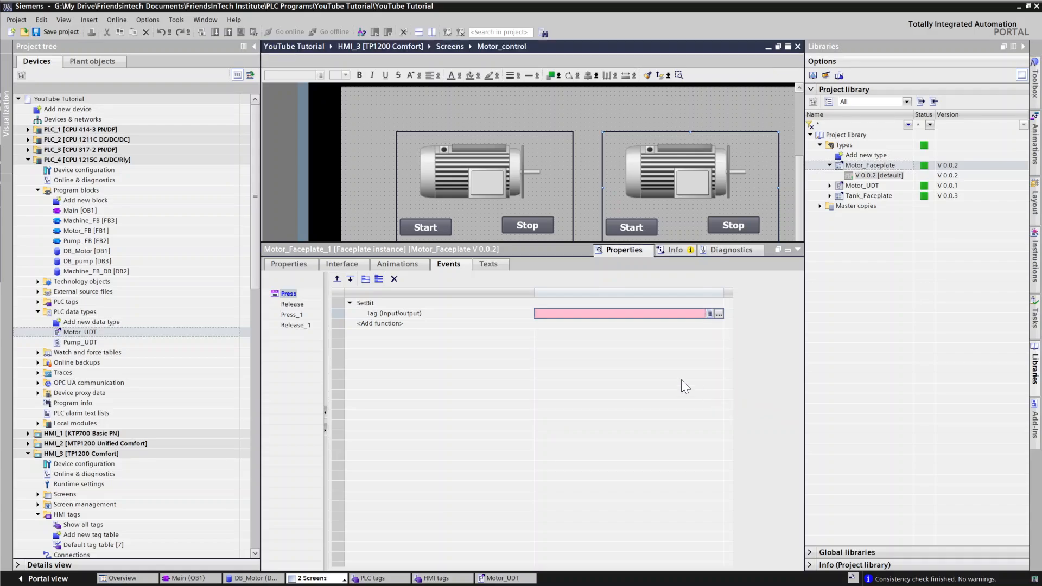
Step: Add a ResetBit function to the Release event with the start member of DB_Motor's Motor_2 as its tag
click(287, 304)
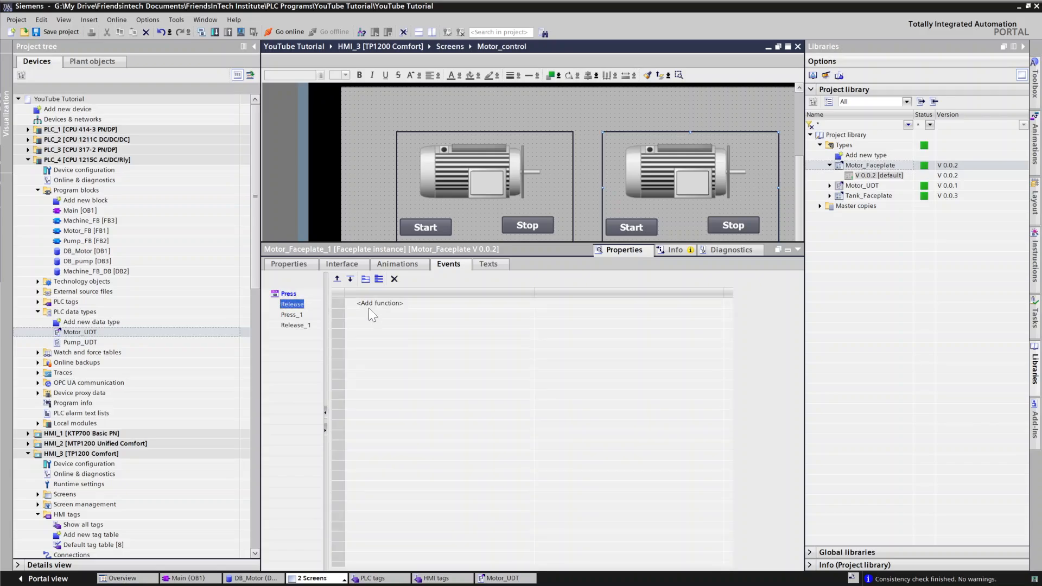
click(395, 300)
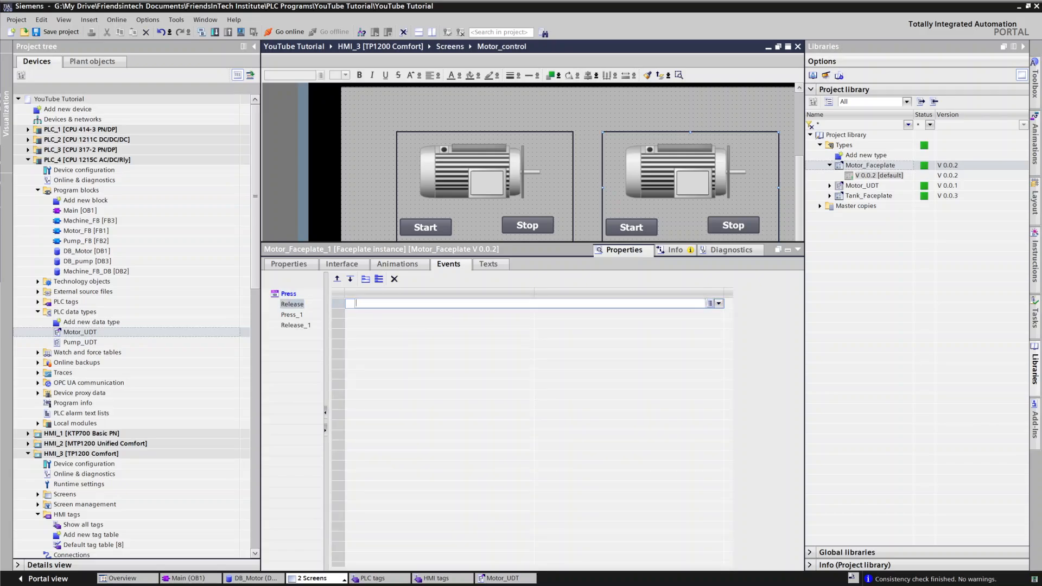
text(Res)
click(379, 313)
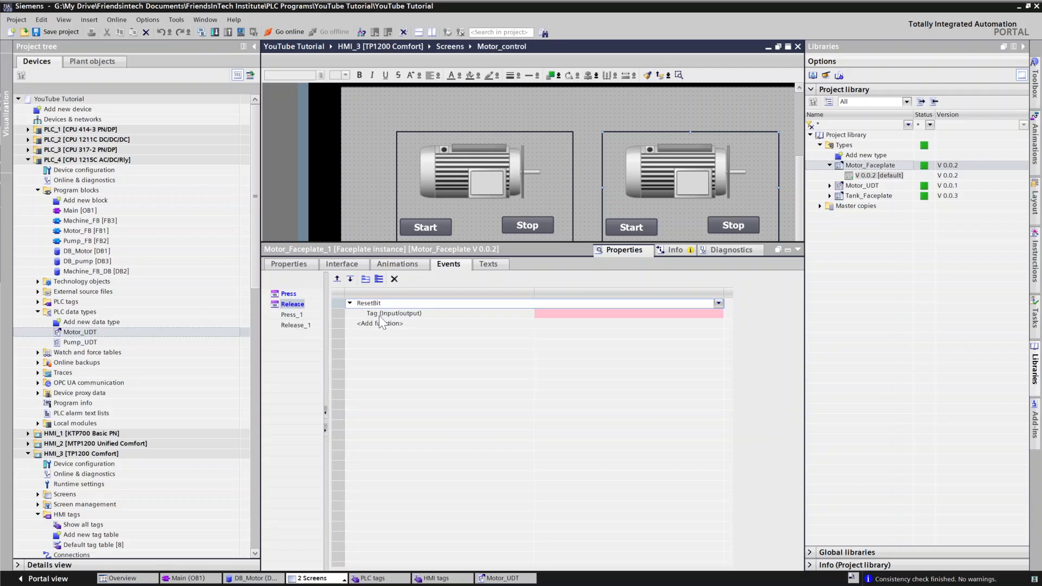
click(578, 314)
click(578, 314)
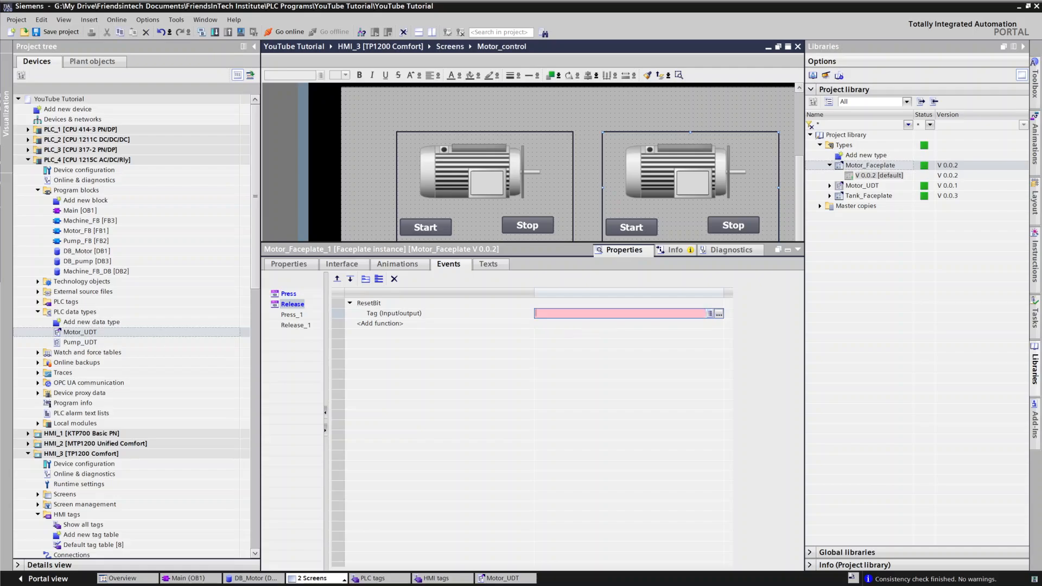
click(718, 313)
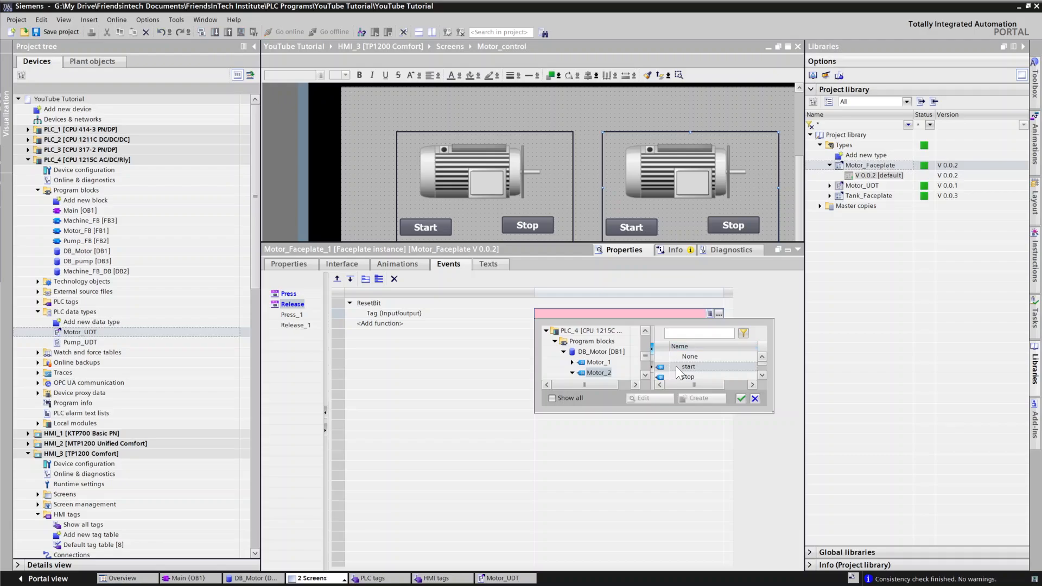
click(688, 367)
click(738, 395)
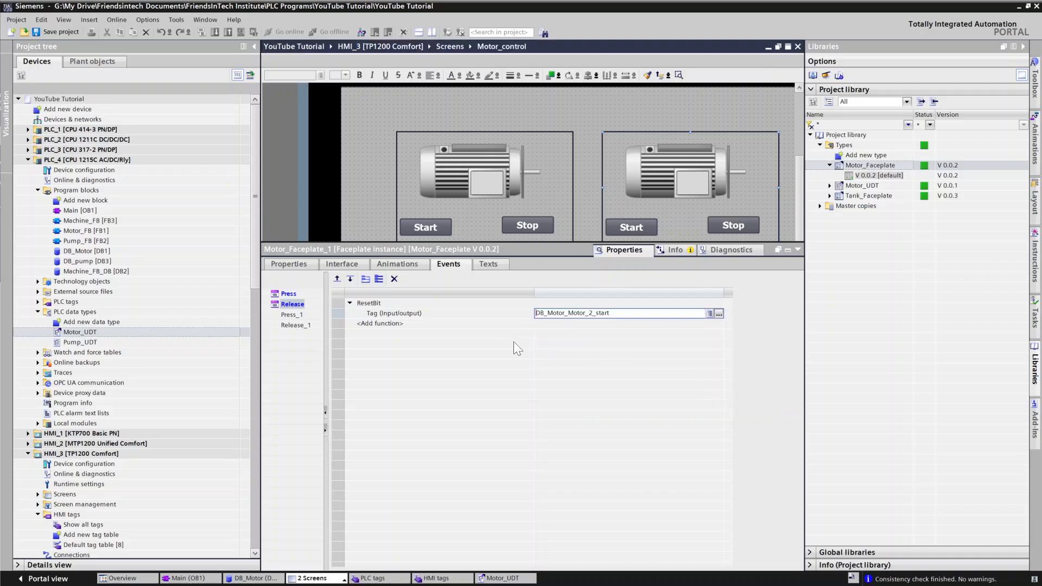
Step: Add a SetBit function to the Press_1 event with the stop member of DB_Motor's Motor_2 as its tag
click(291, 315)
click(375, 304)
click(374, 303)
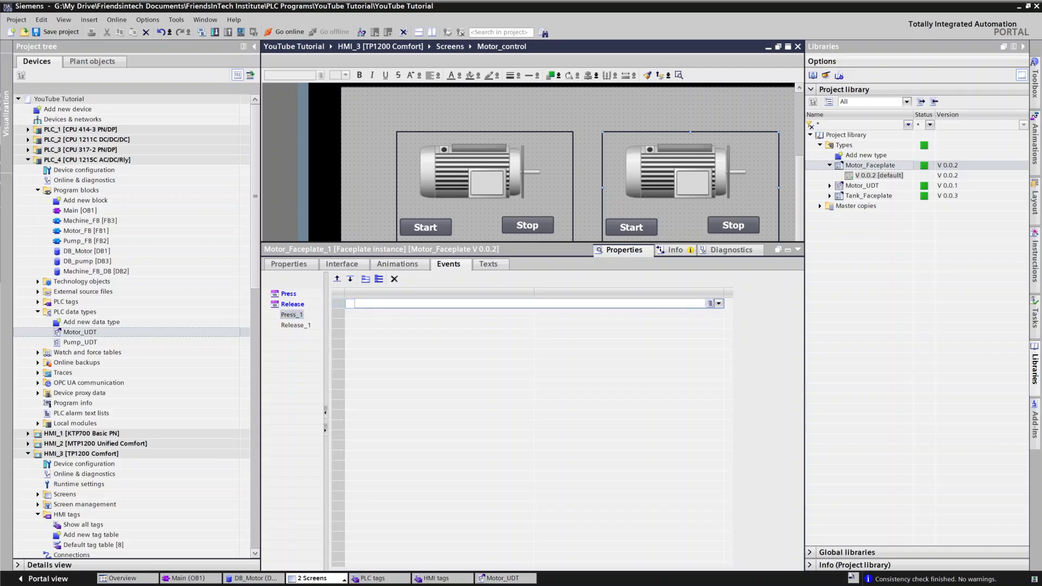
text(Set)
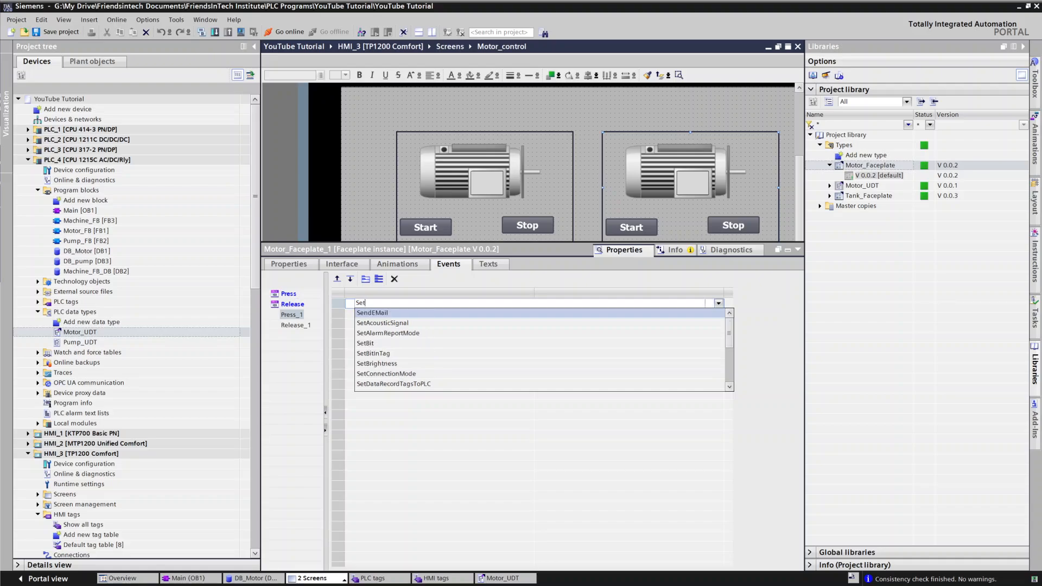
click(372, 334)
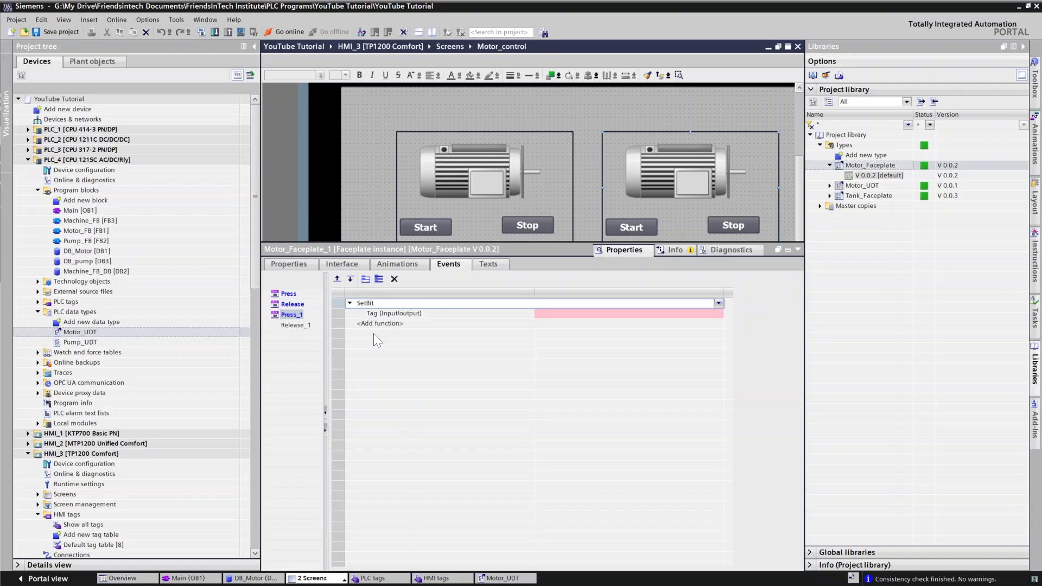
click(586, 315)
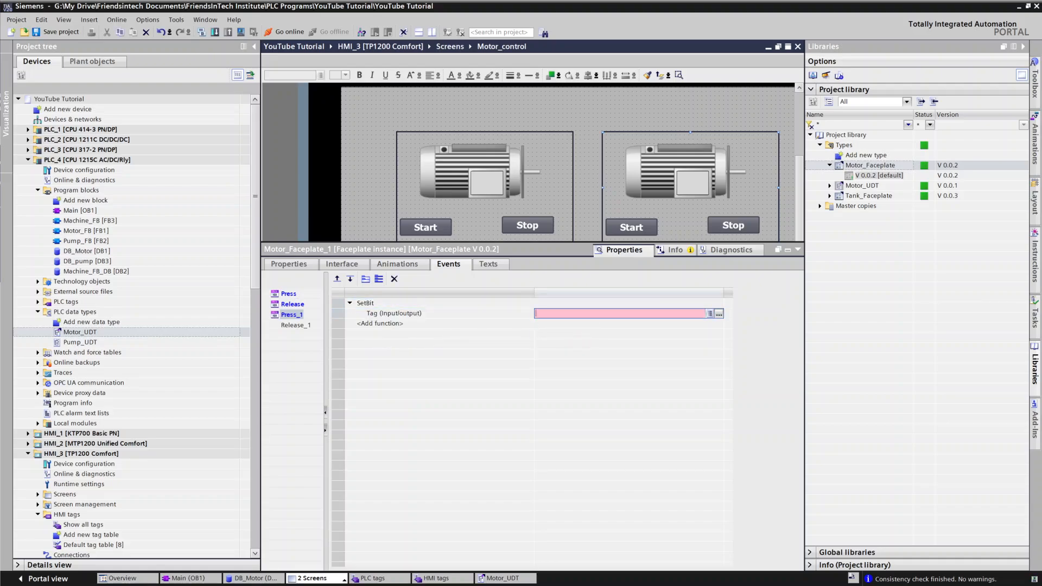
click(720, 315)
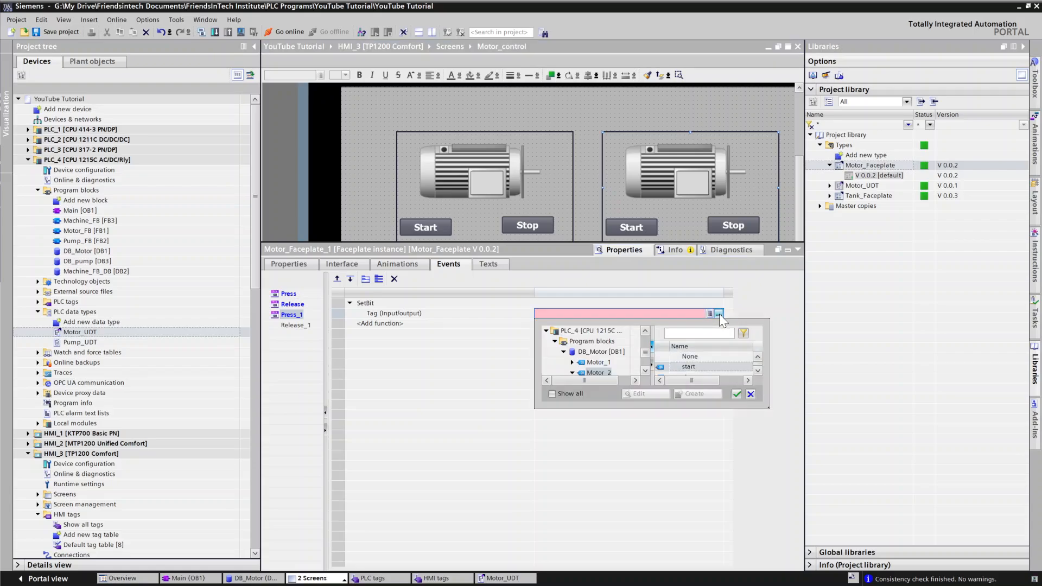
click(617, 371)
click(754, 368)
click(757, 371)
click(722, 367)
click(737, 394)
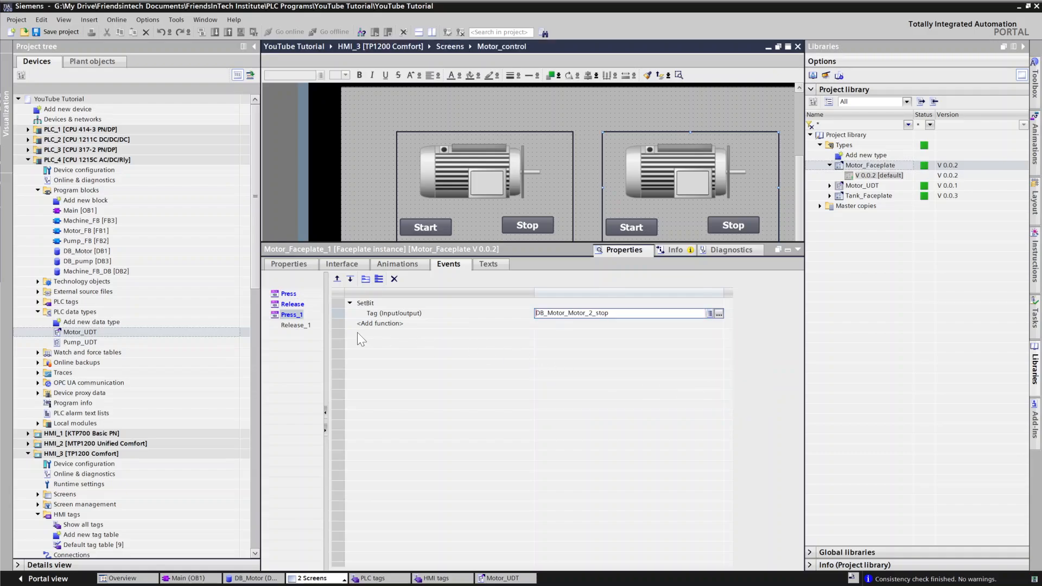
Step: Add a ResetBit function to the Release_1 event with the stop member of DB_Motor's Motor_2 as its tag
click(297, 326)
click(392, 304)
text(Res)
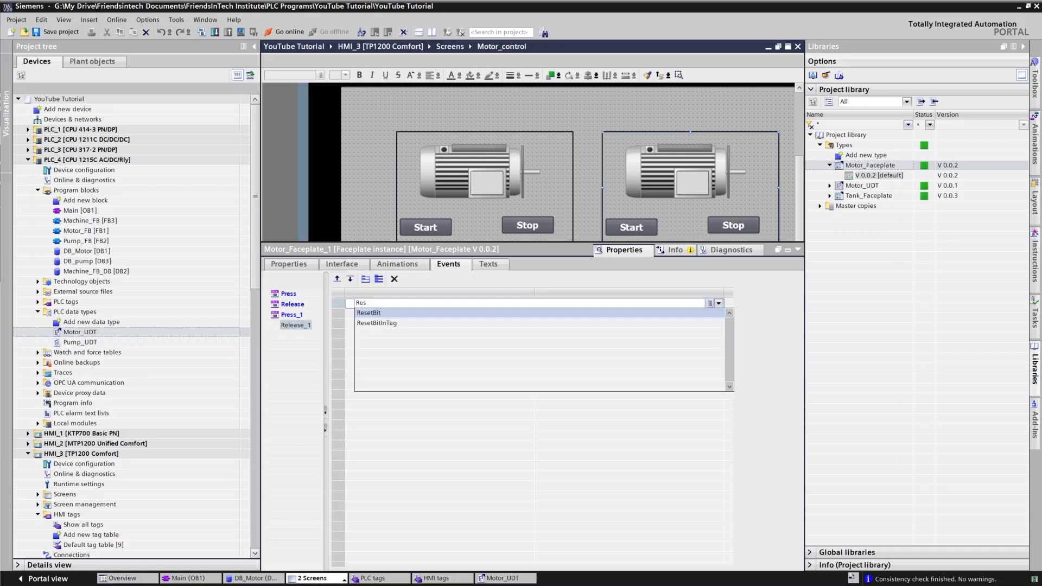
click(389, 314)
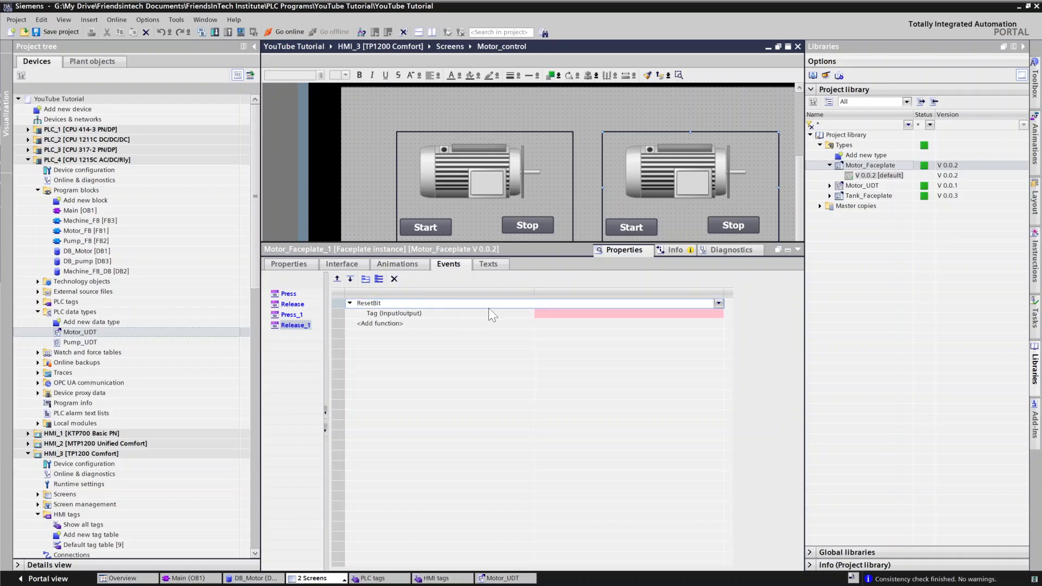
click(695, 313)
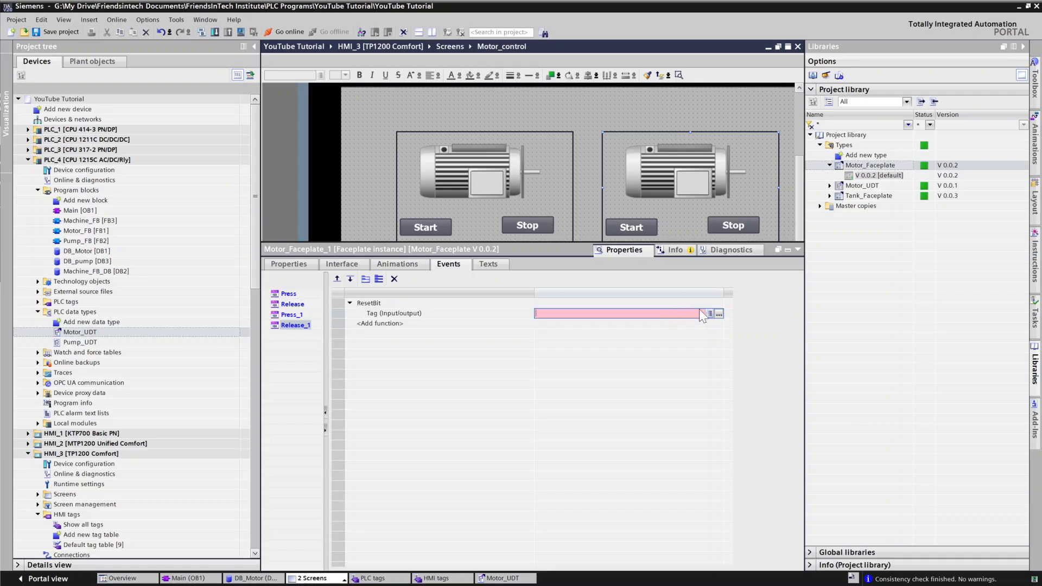
click(717, 314)
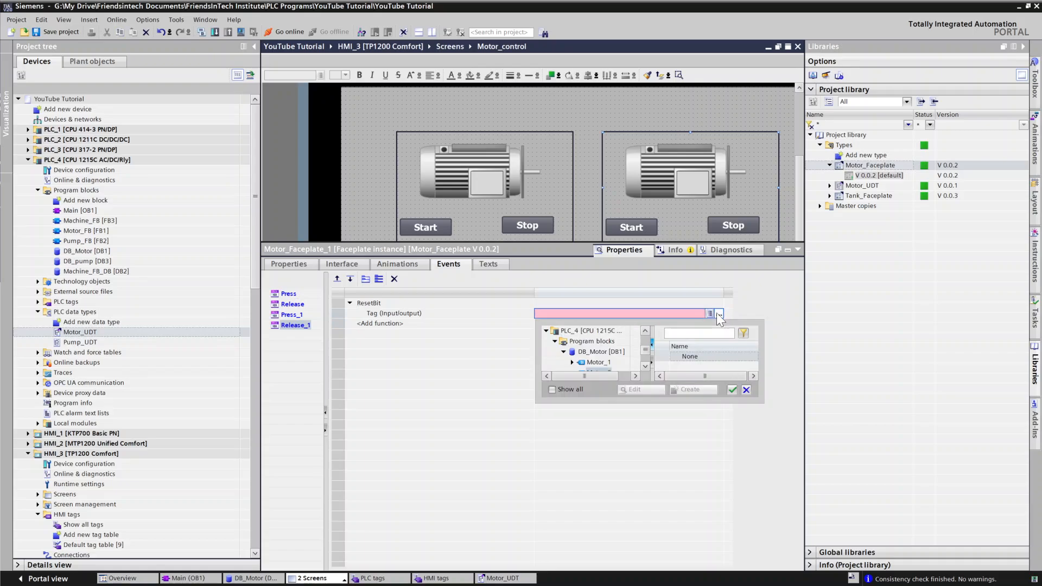
click(695, 356)
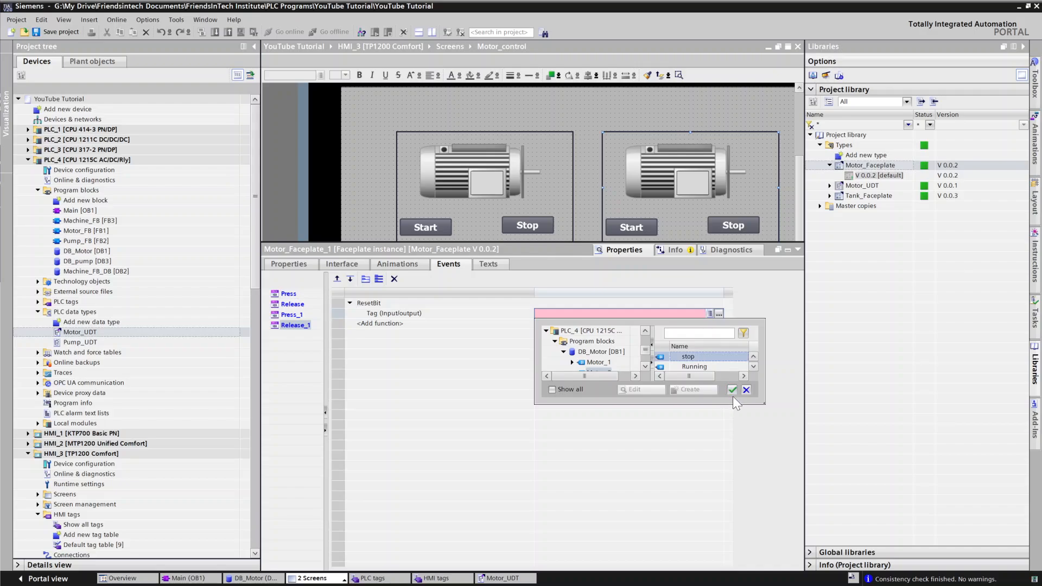
click(732, 391)
click(546, 136)
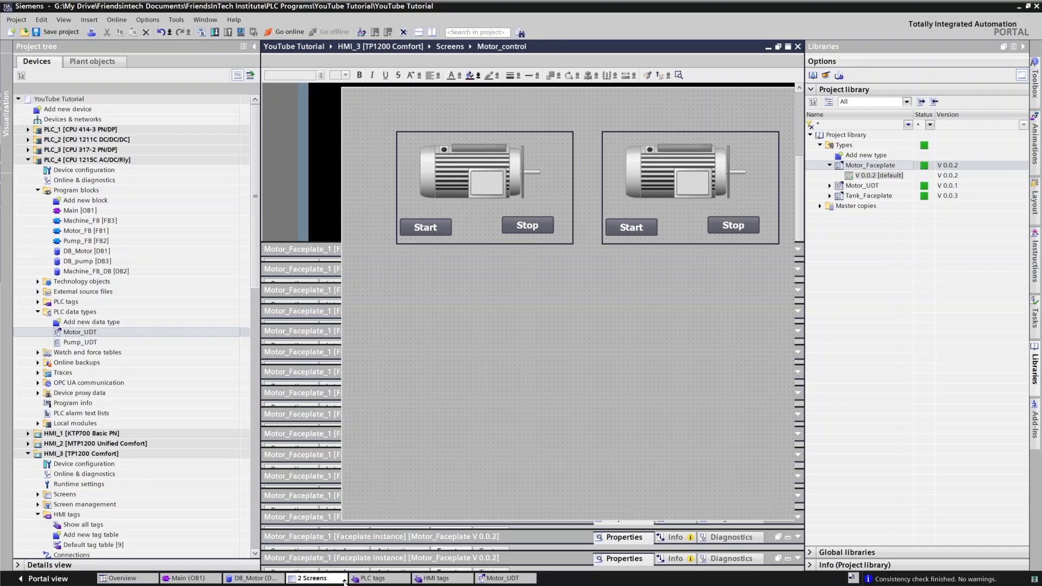
click(364, 580)
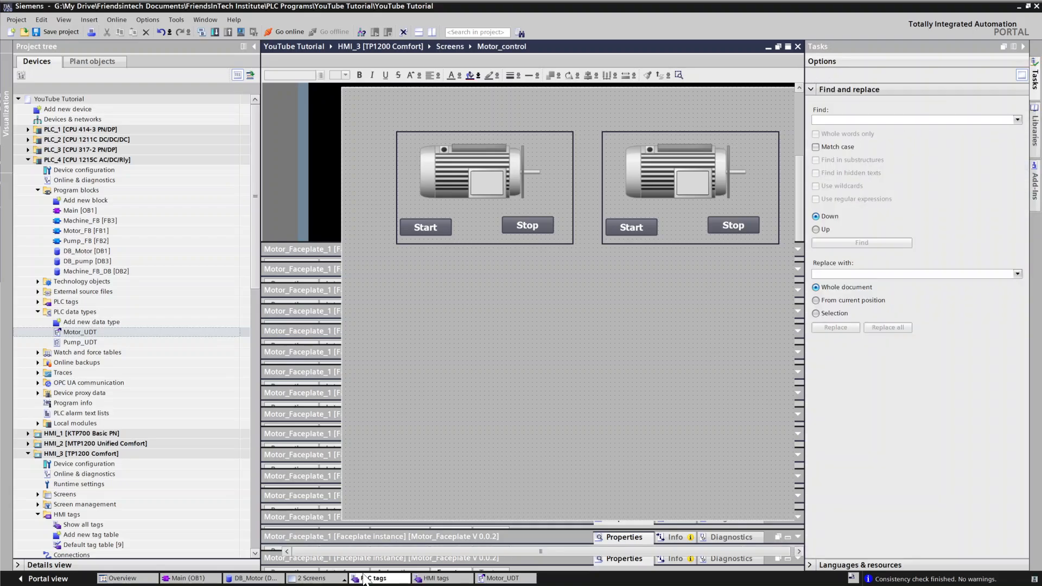
mouse_move(325, 580)
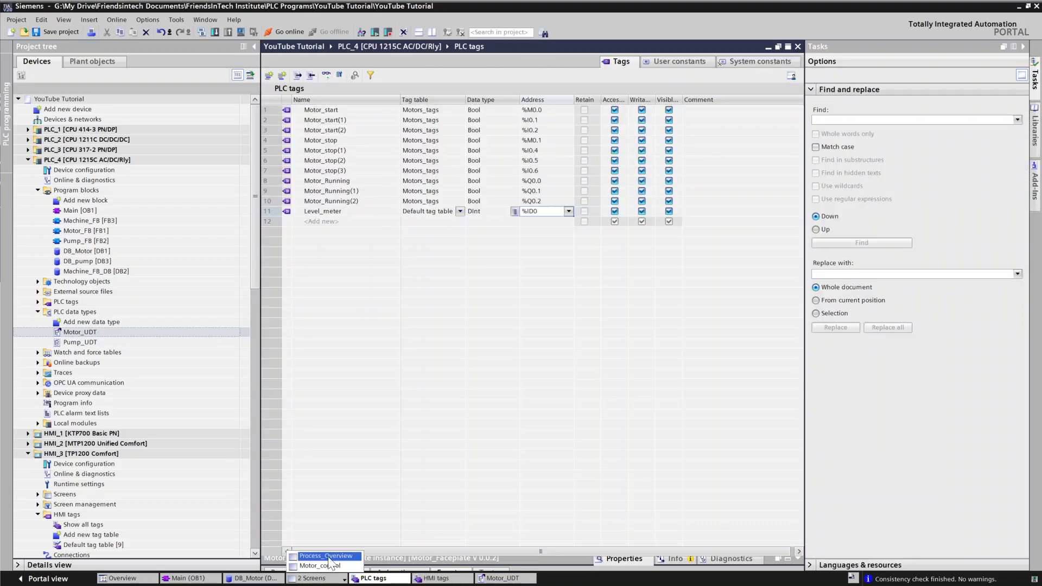
click(325, 566)
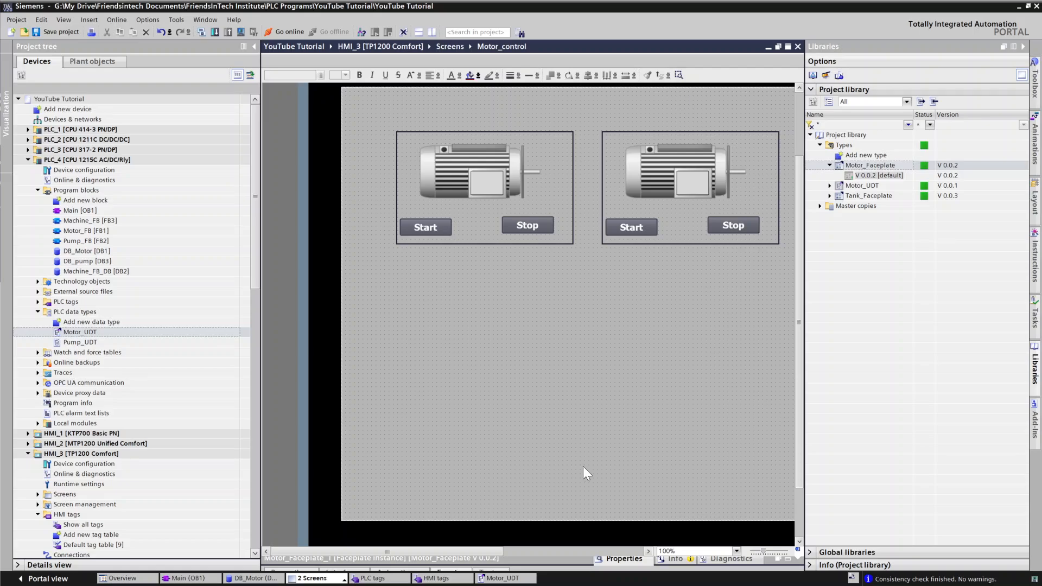